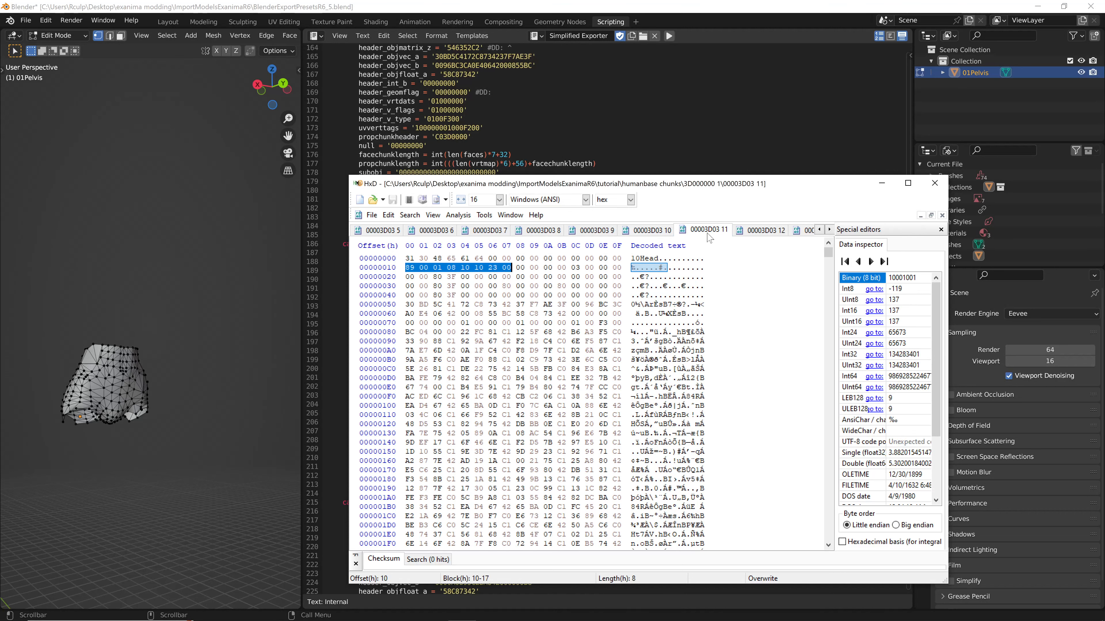
- Compare the header bytes around offset 14 in the chunk files 00003D03 10 and 00003D03 11
left_click(462, 268)
left_click(661, 231)
left_click(701, 232)
left_click(665, 232)
left_click(704, 232)
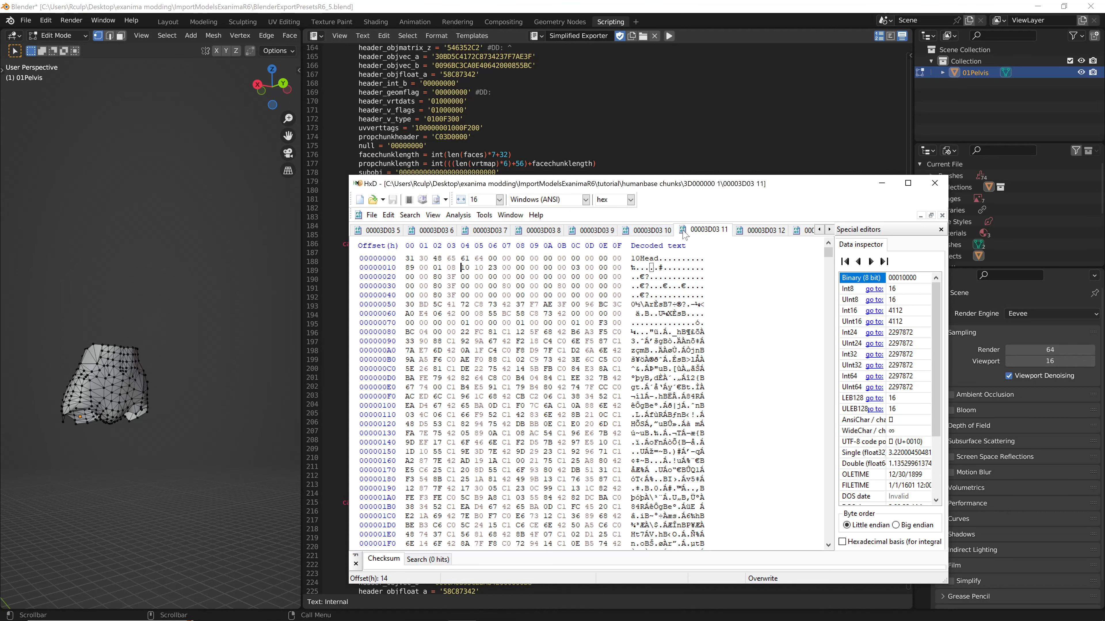
left_click(669, 232)
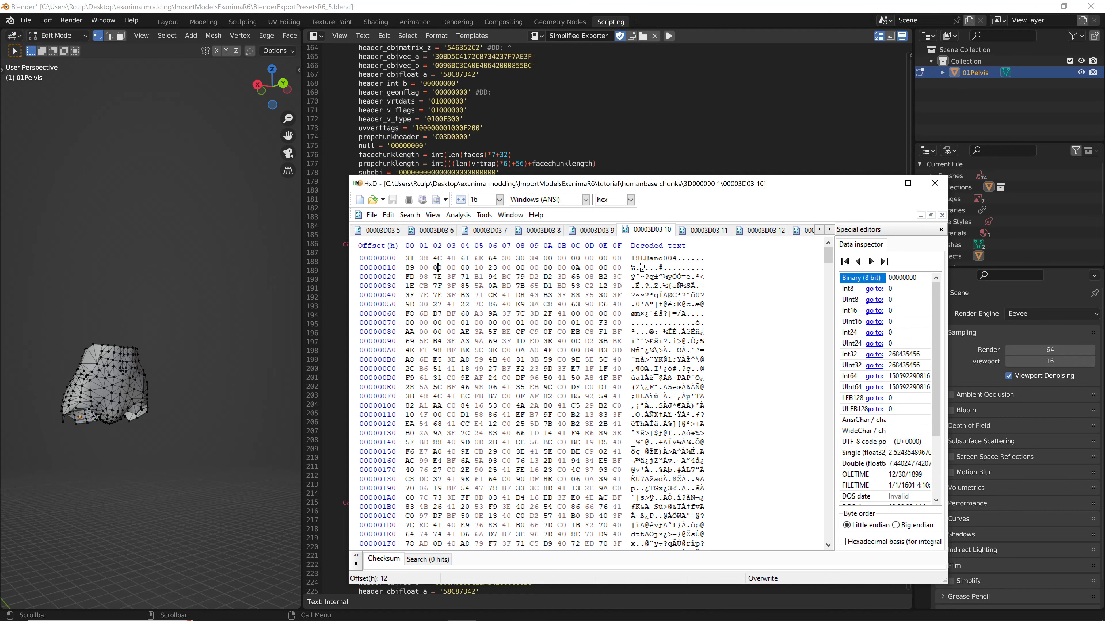
left_click(462, 268)
left_click(704, 232)
left_click(648, 232)
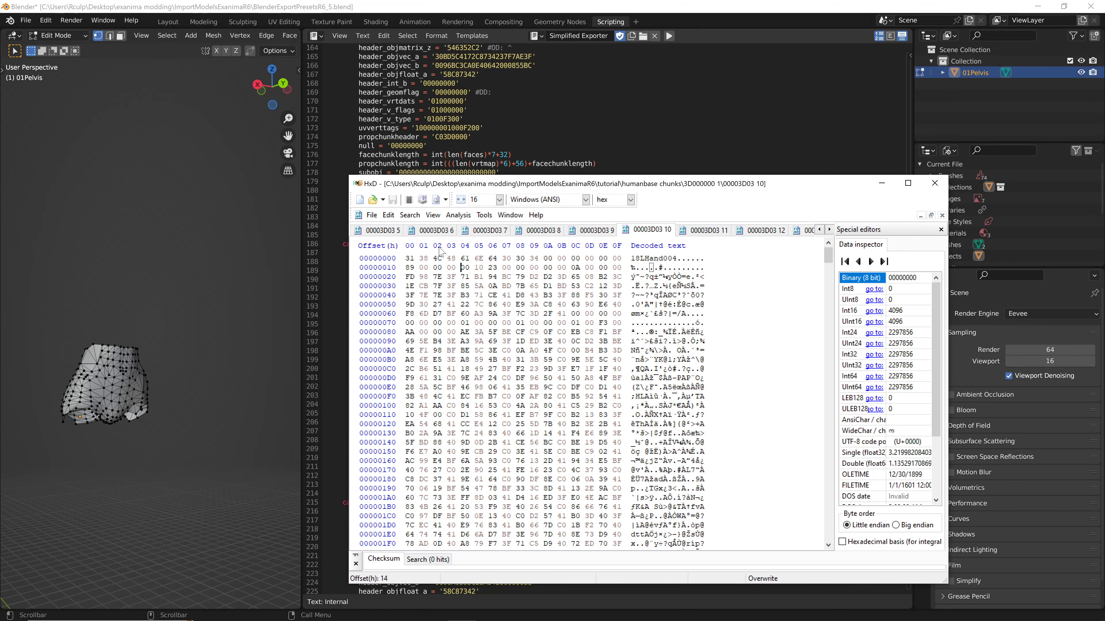
- Copy the bytes at offsets 10-17 of chunk 00003D03 10 over the same bytes in 00003D03 11 and save the file
left_click(409, 267)
left_click_drag(410, 267, 507, 268)
left_click(703, 230)
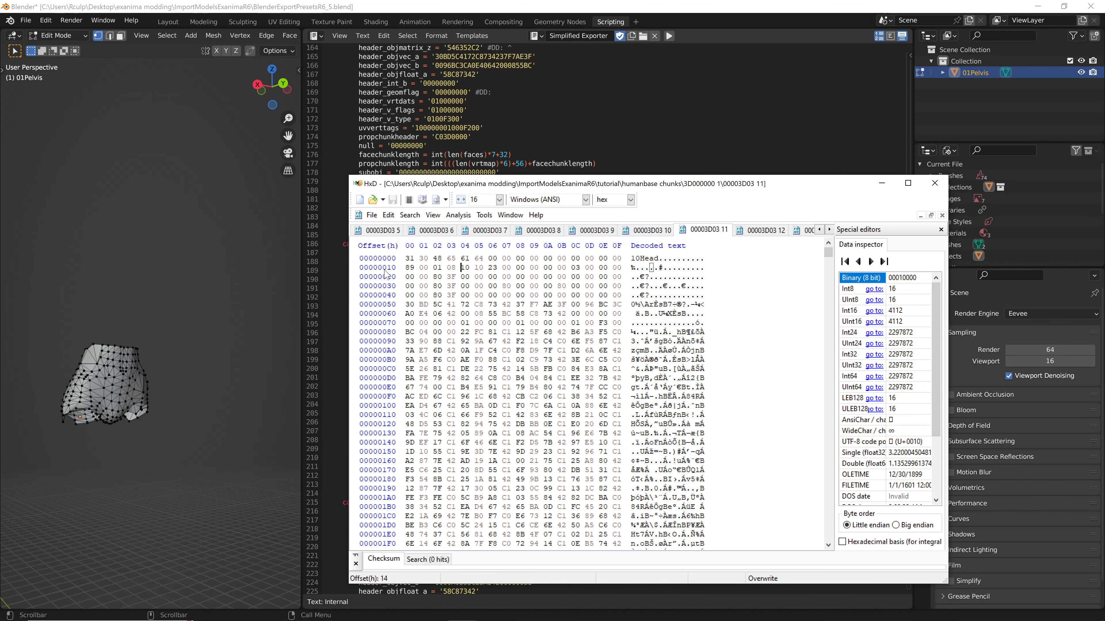
left_click_drag(410, 267, 423, 267)
key("ctrl+b")
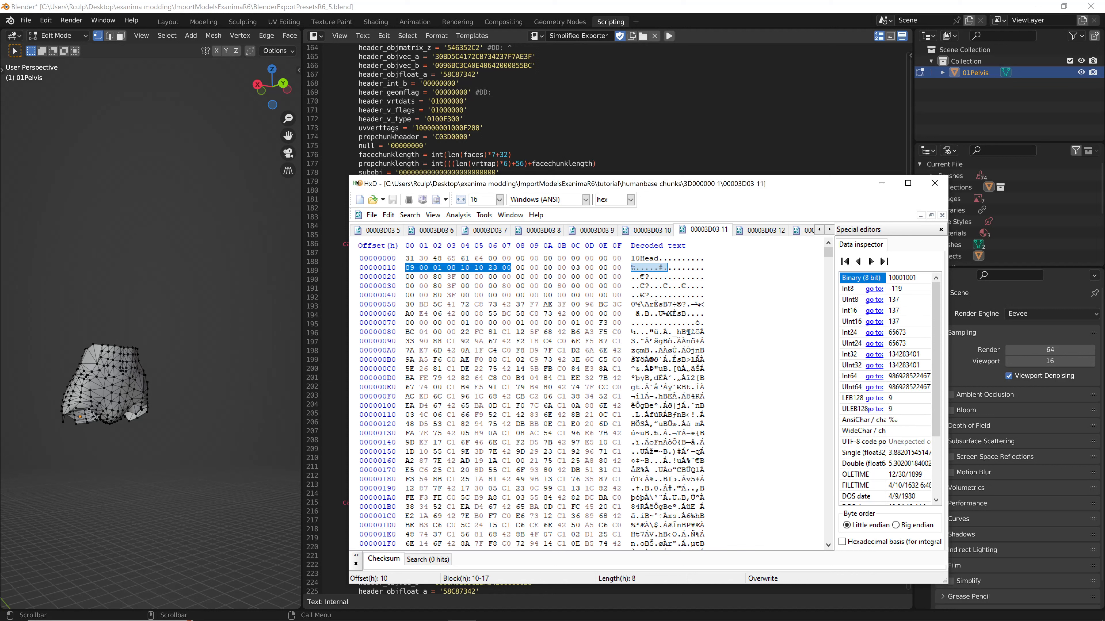
key("ctrl+s")
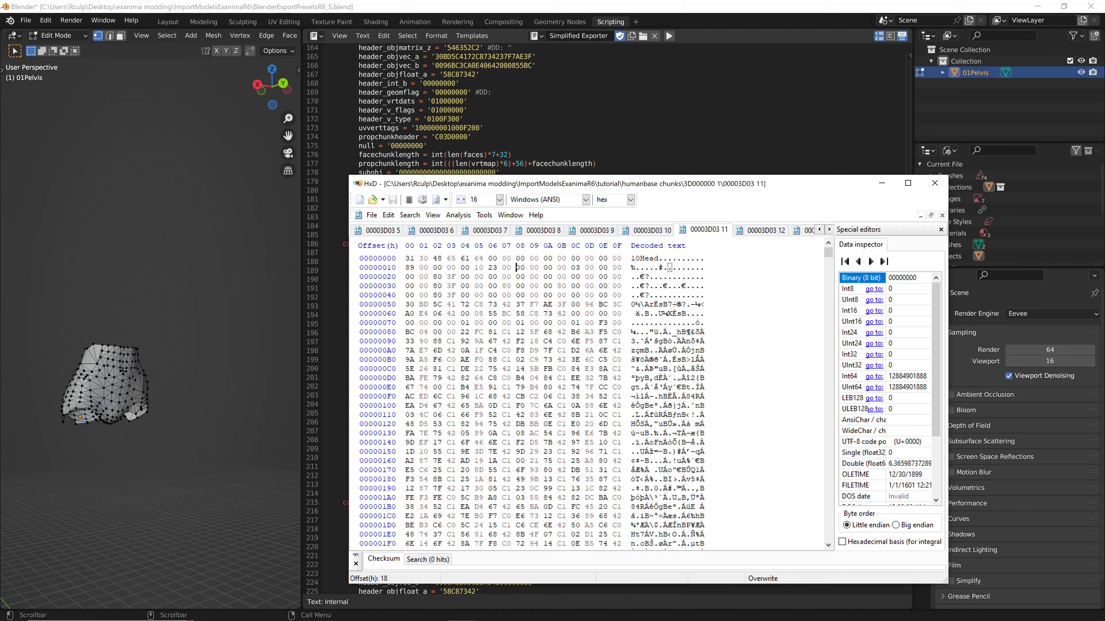
- Recheck the bytes at offsets 10-17 in chunk 00003D03 10 and bring up the ImportModelsExanimaR6 folder window
left_click(649, 230)
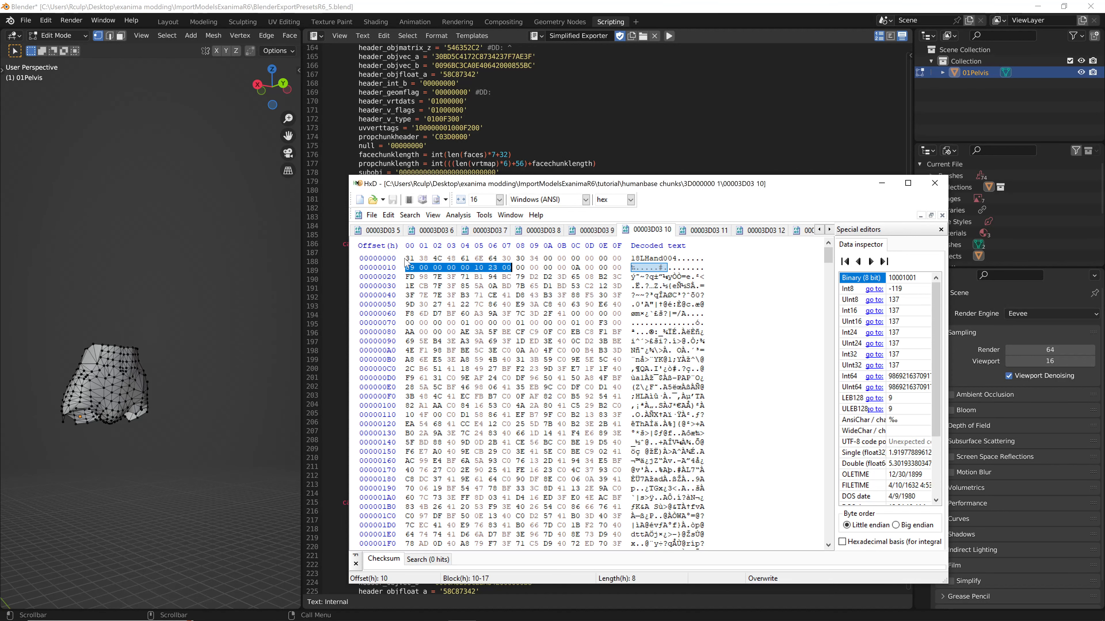
left_click_drag(407, 268, 511, 267)
mouse_move(264, 610)
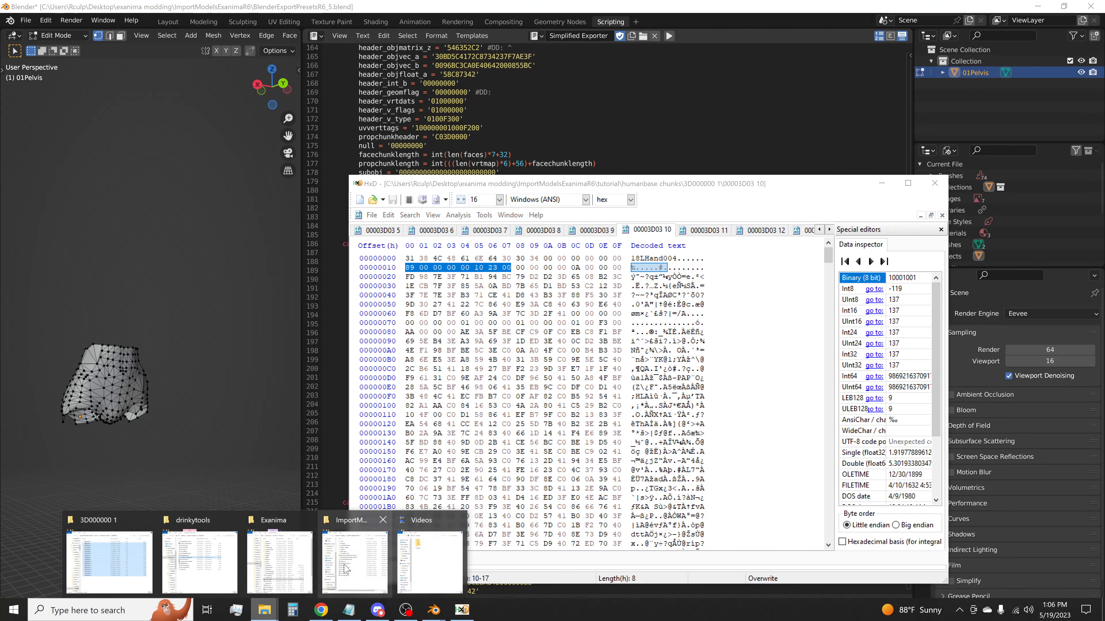
left_click(345, 566)
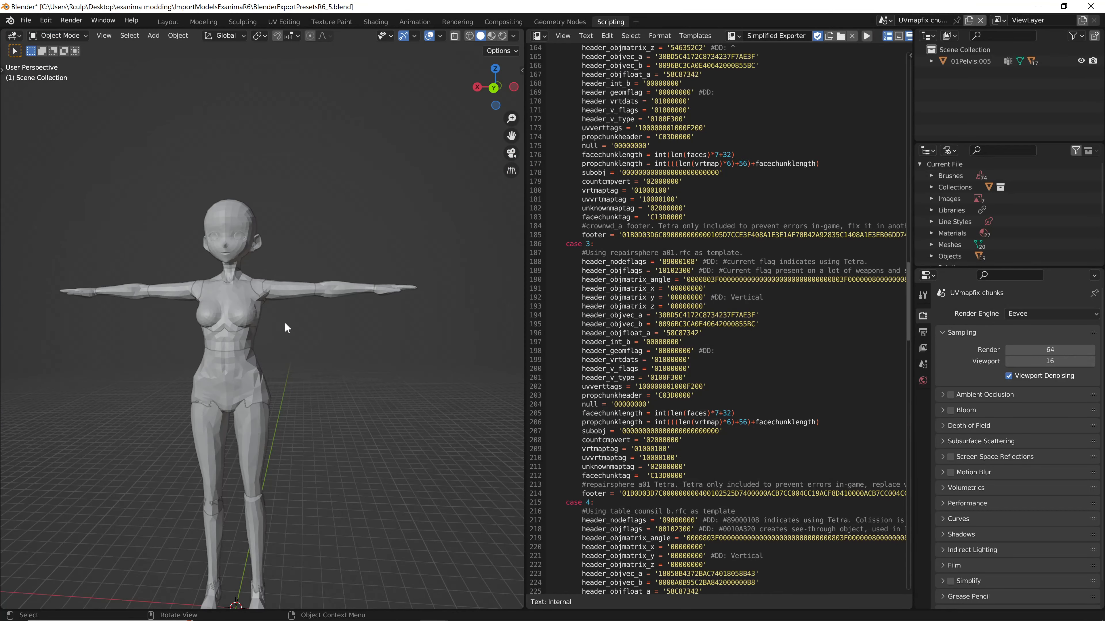
- Inspect the separate body parts of the character in Blender, including the shoulder piece 11RShld.005, the chest and the head
left_click(287, 288)
left_click(261, 290)
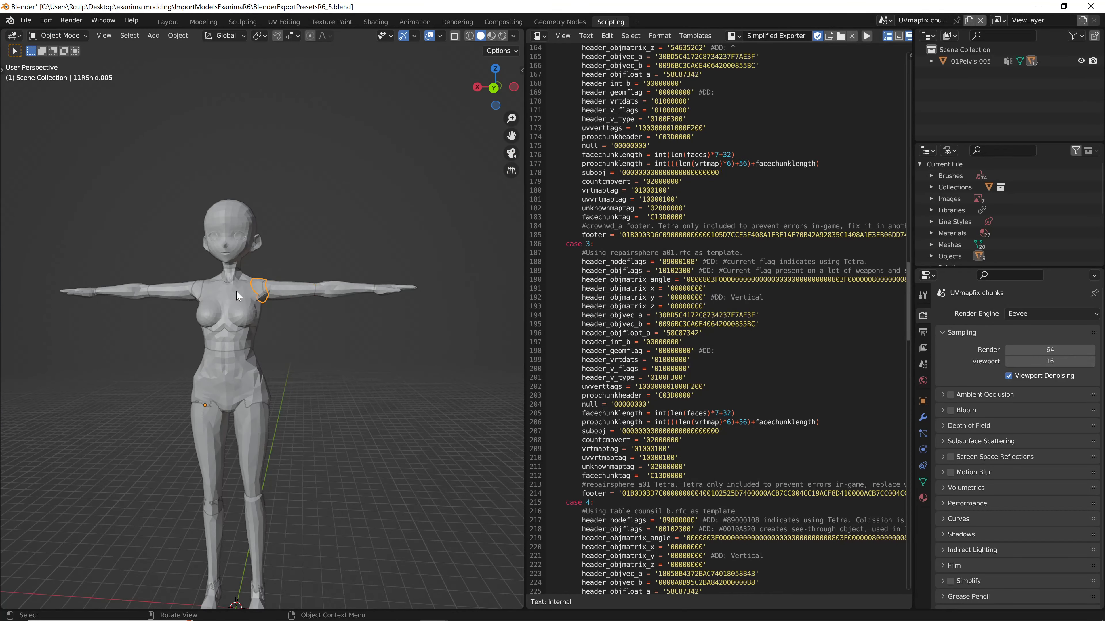
left_click(236, 291)
left_click(233, 256)
left_click(260, 288)
mouse_move(290, 304)
middle_mouse_down()
mouse_move(324, 323)
mouse_move(305, 313)
middle_mouse_up()
scroll(227, 384, "down", 2)
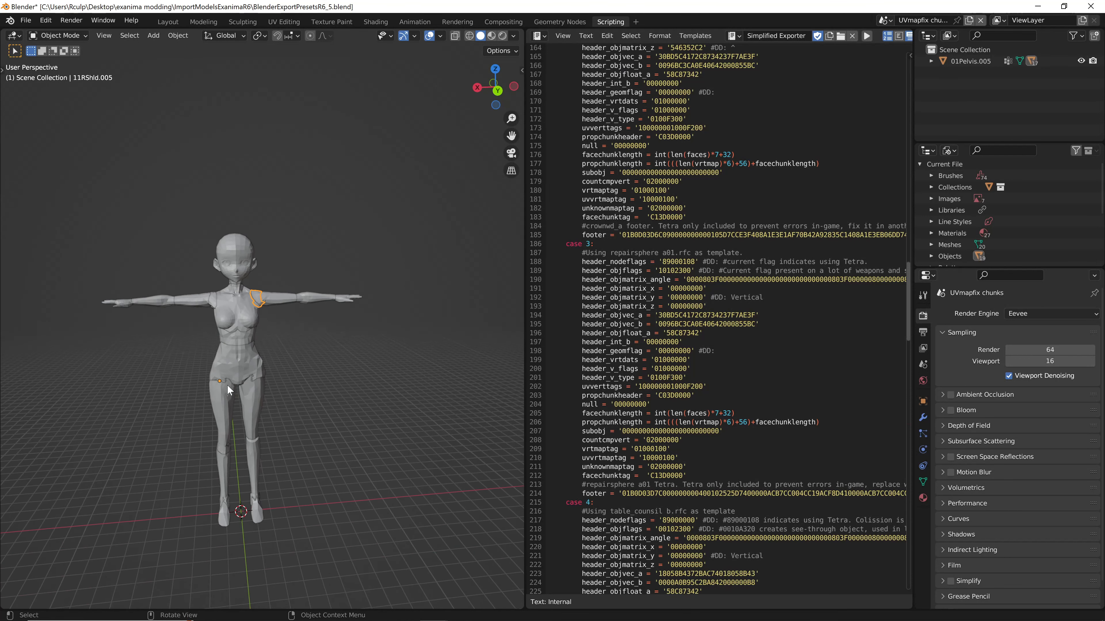
middle_click_drag(227, 385, 226, 359)
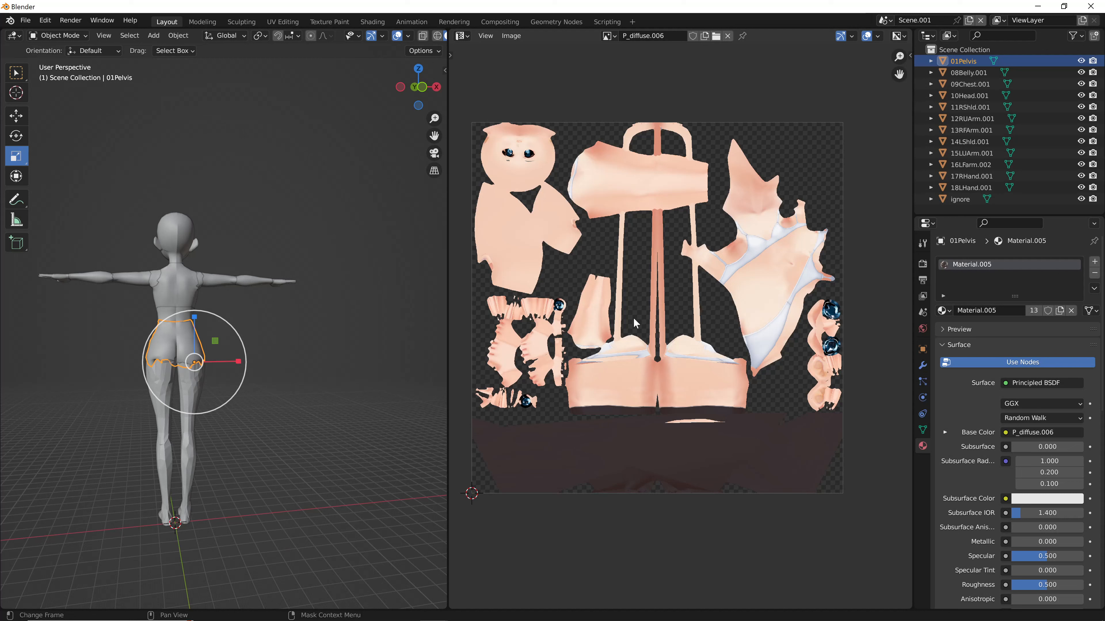
- Inspect the body parts of the textured model by selecting 09Chest.001, the whole figure and finally 10Head.001
left_click(180, 291)
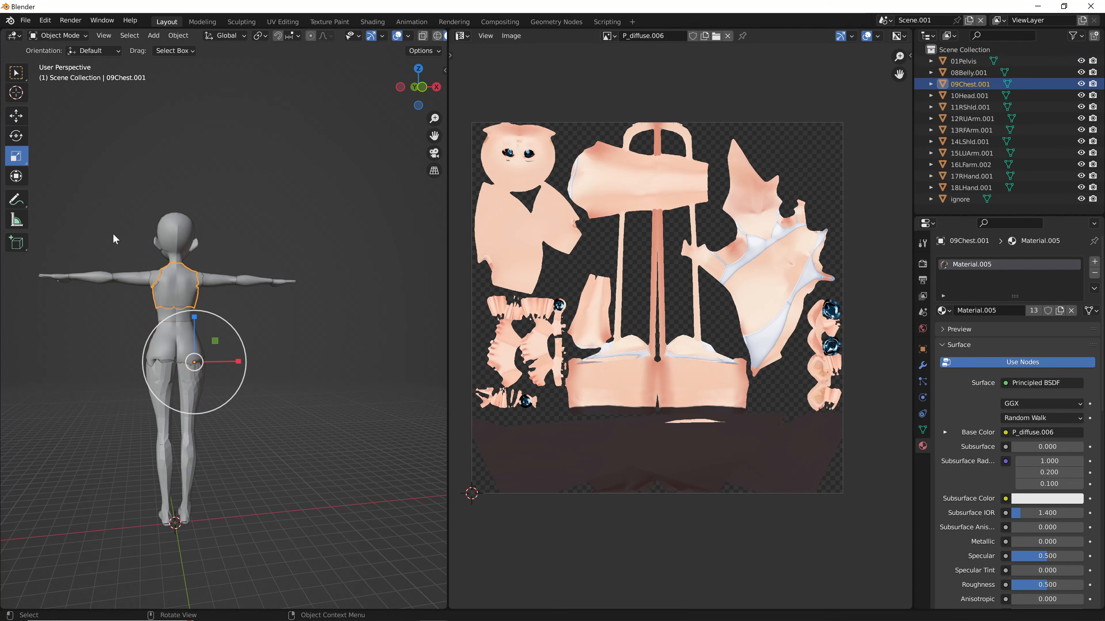
left_click_drag(59, 213, 337, 531)
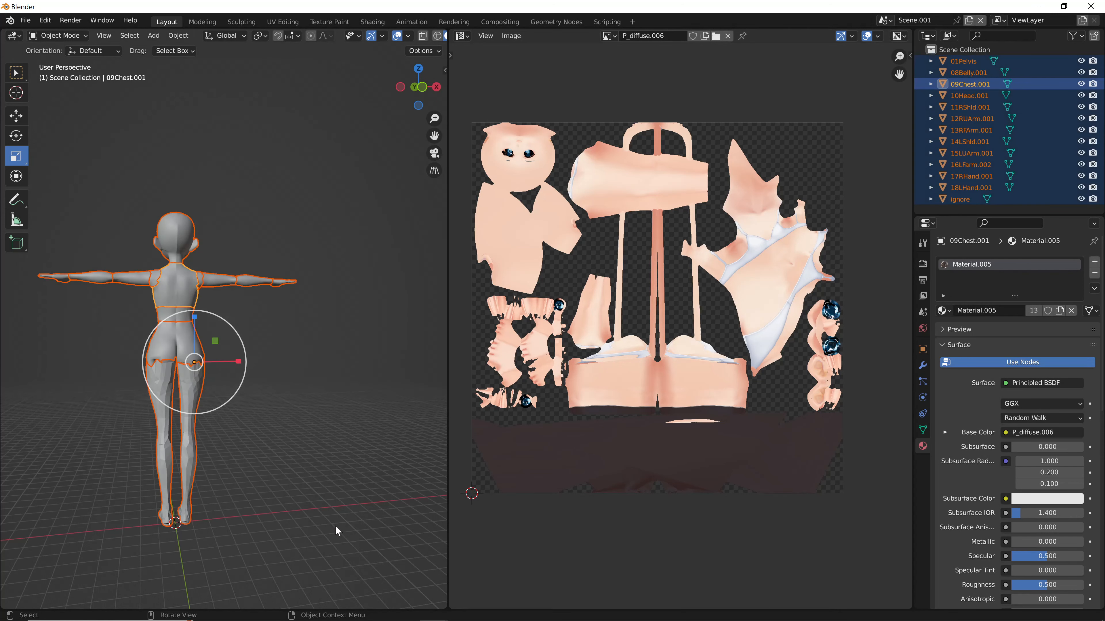
left_click(170, 296)
left_click(173, 231)
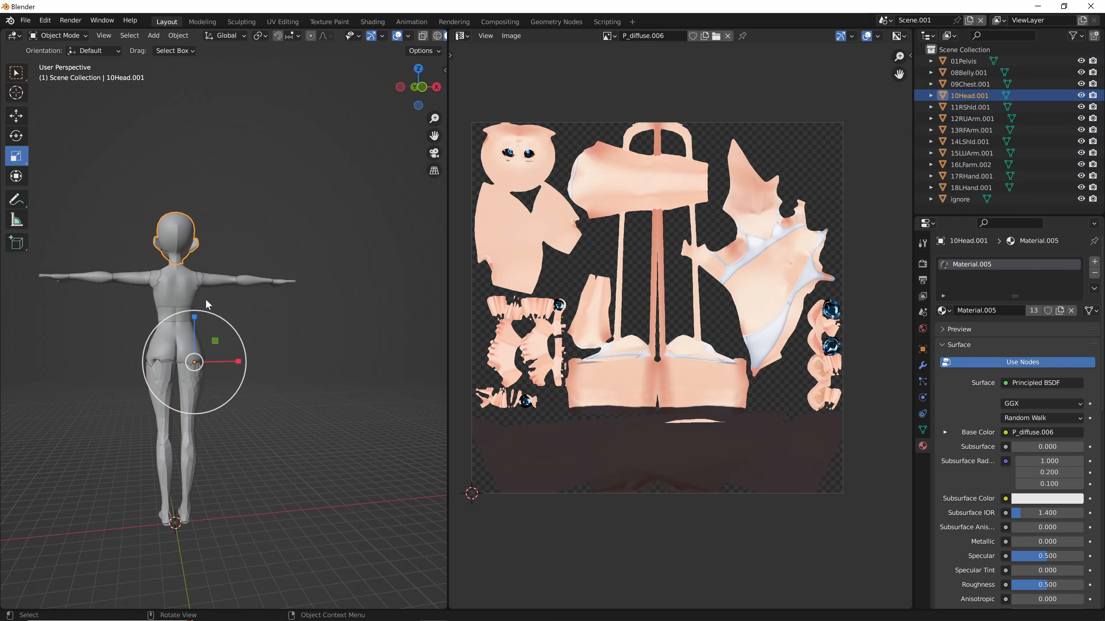
- Show the UV maps stored on the 10Head.001 mesh and view the figure from the front
left_click(922, 430)
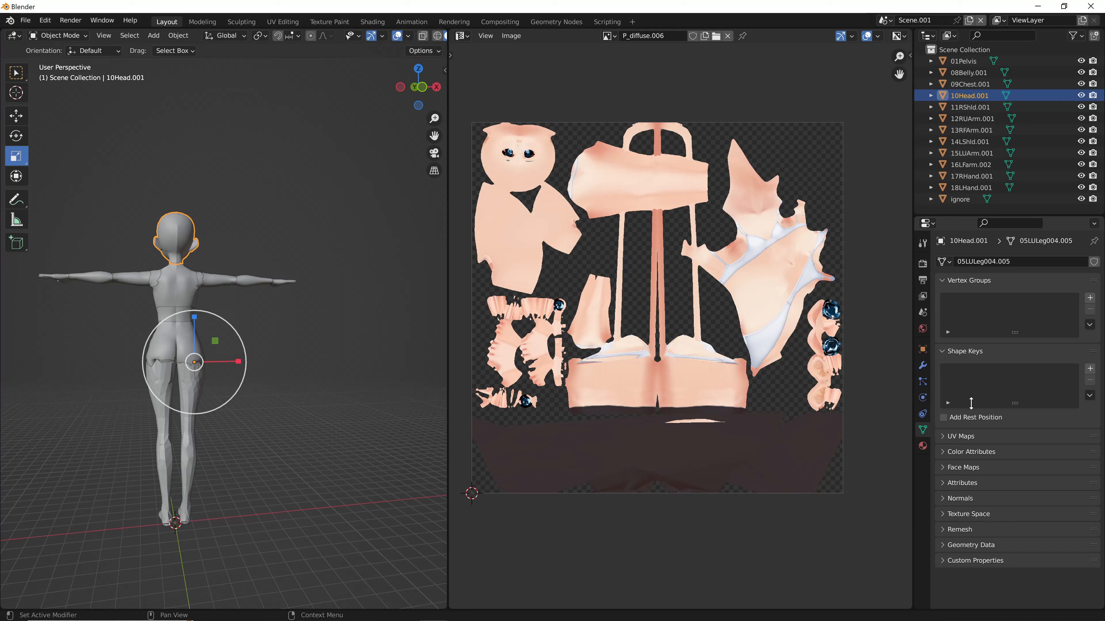
left_click(948, 436)
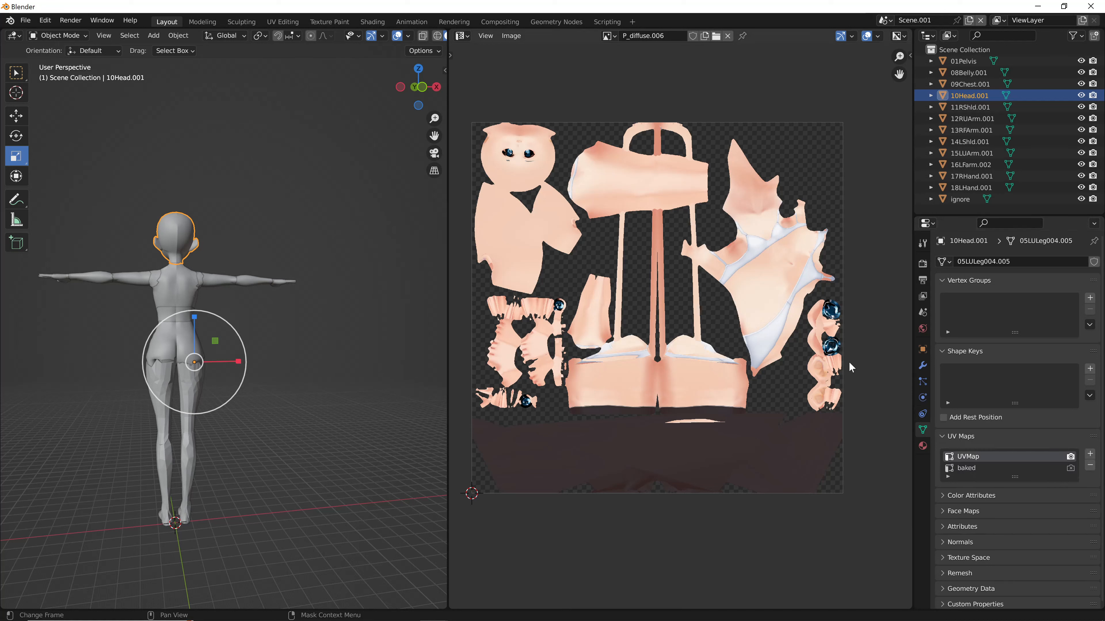
middle_click_drag(282, 292, 343, 288)
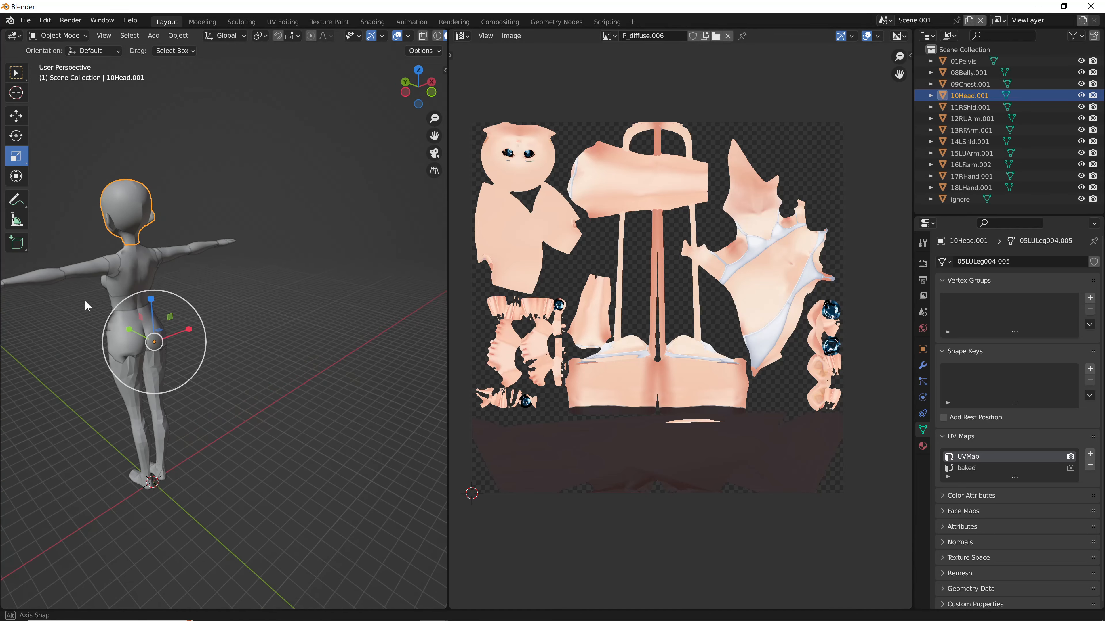
middle_click_drag(86, 306, 285, 271)
scroll(285, 274, "down", 4)
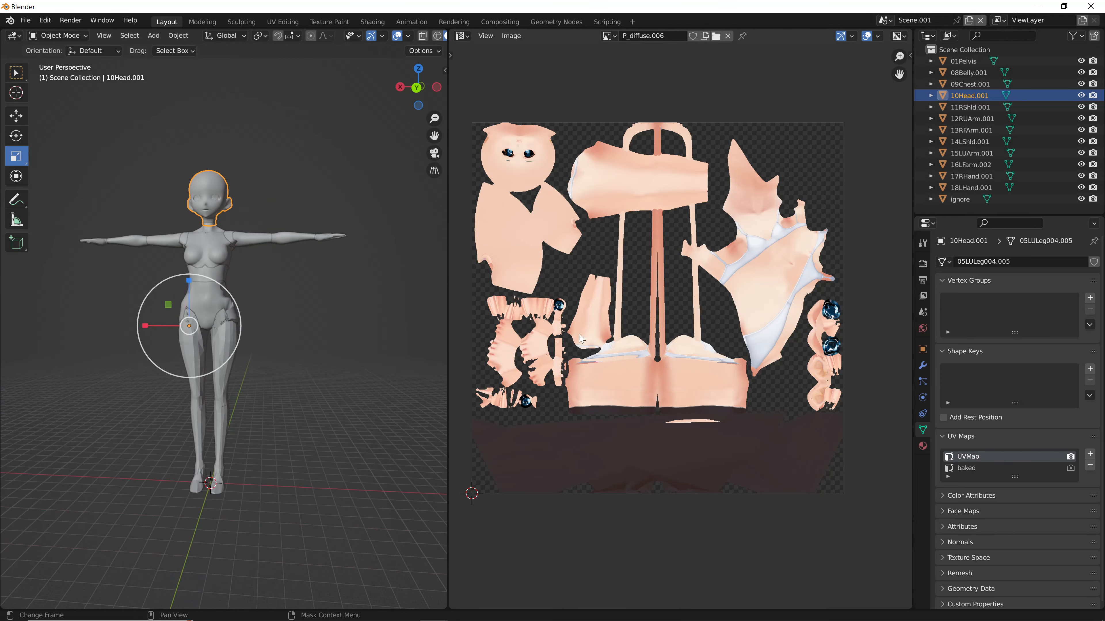
- Put the body part meshes from head to pelvis into Edit Mode together and select their vertices to display the UV layout
left_click_drag(64, 175, 399, 305)
left_click(57, 35)
left_click(52, 62)
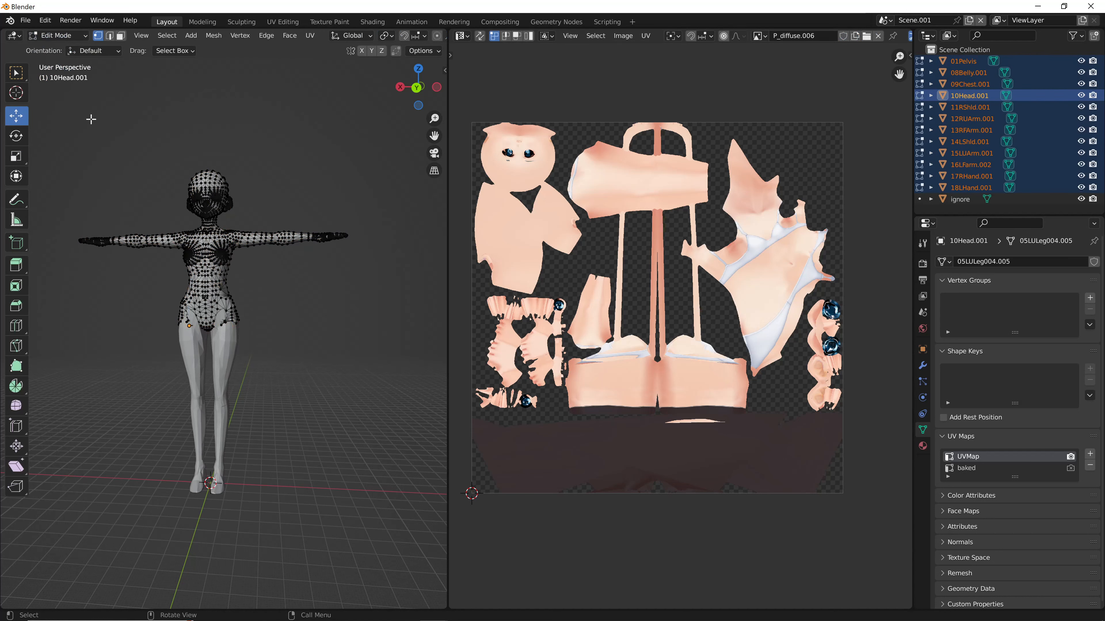
left_click_drag(71, 140, 374, 310)
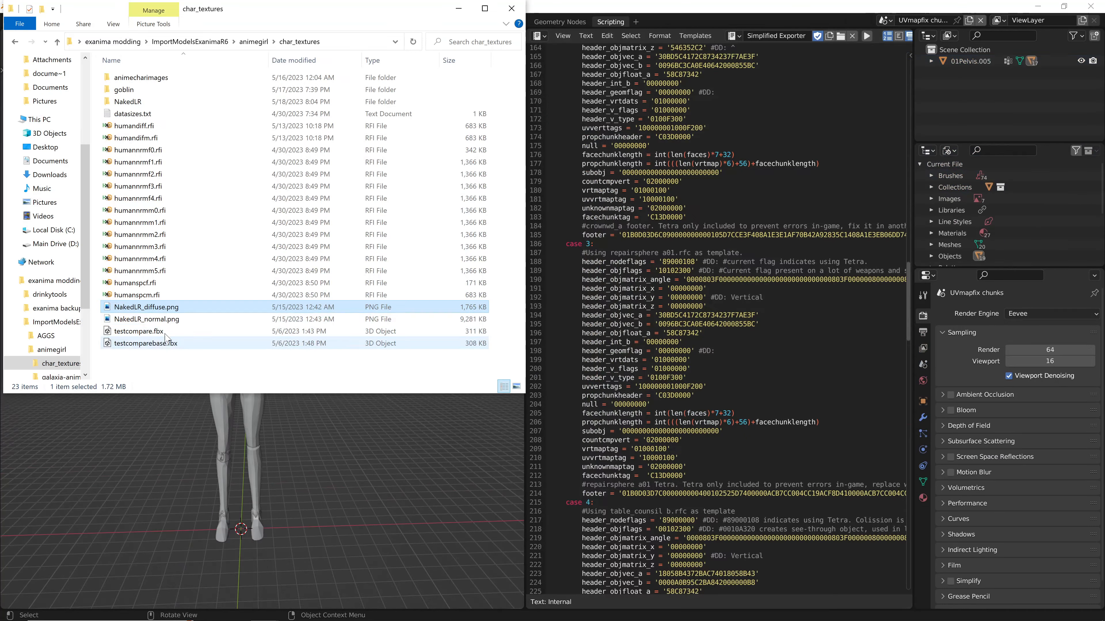
- Switch to the browser and skip ahead in the YouTube video "Custom models in Exanima part 2"
left_click(343, 611)
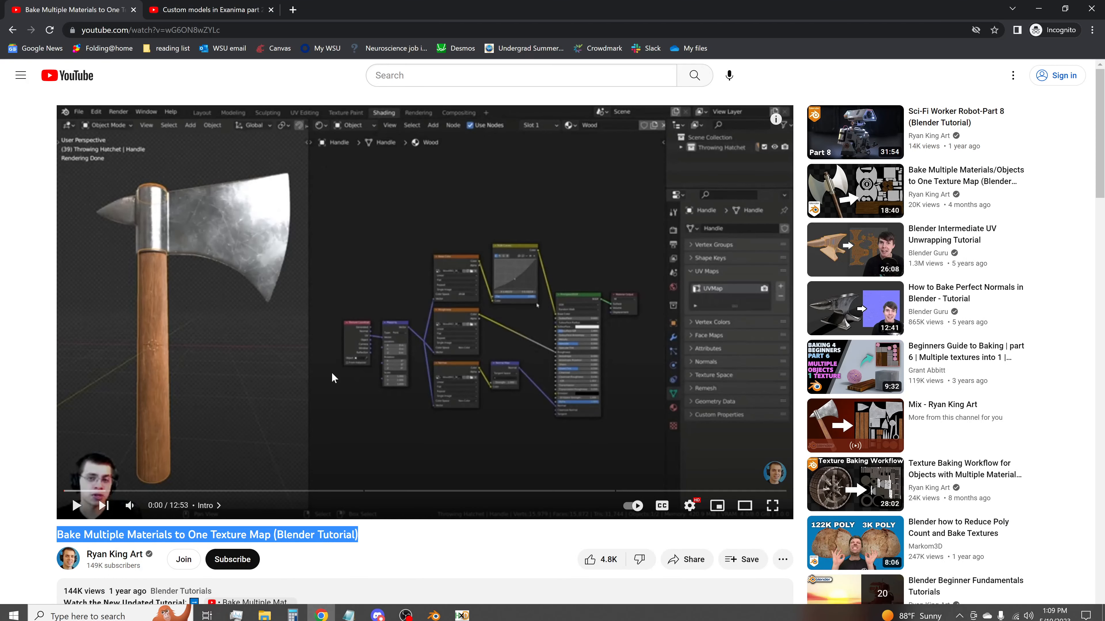
left_click(221, 16)
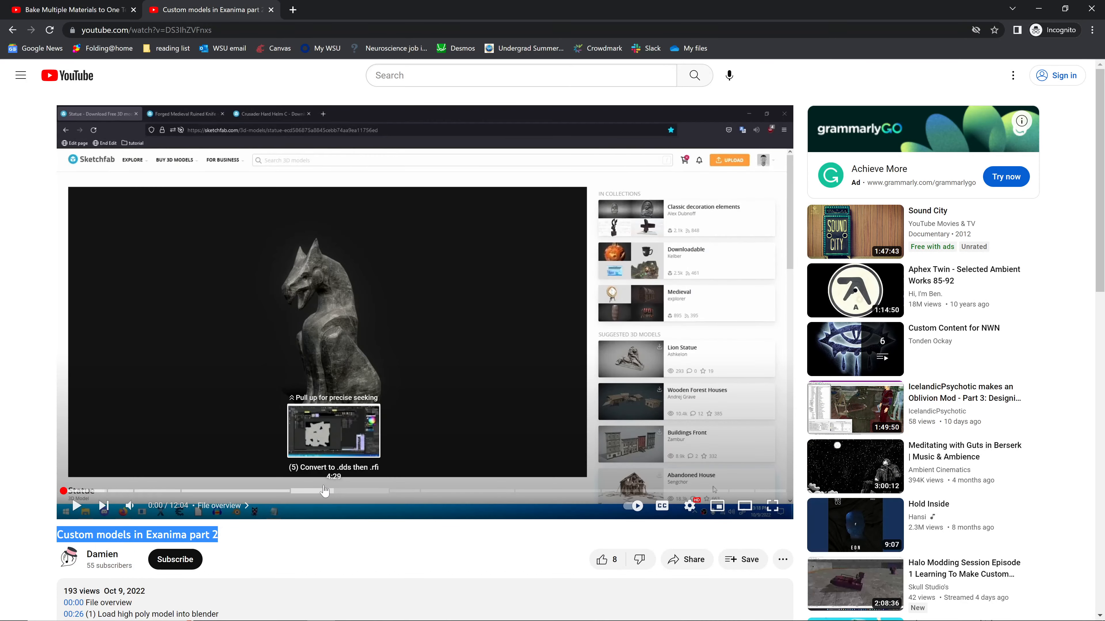
left_click(284, 491)
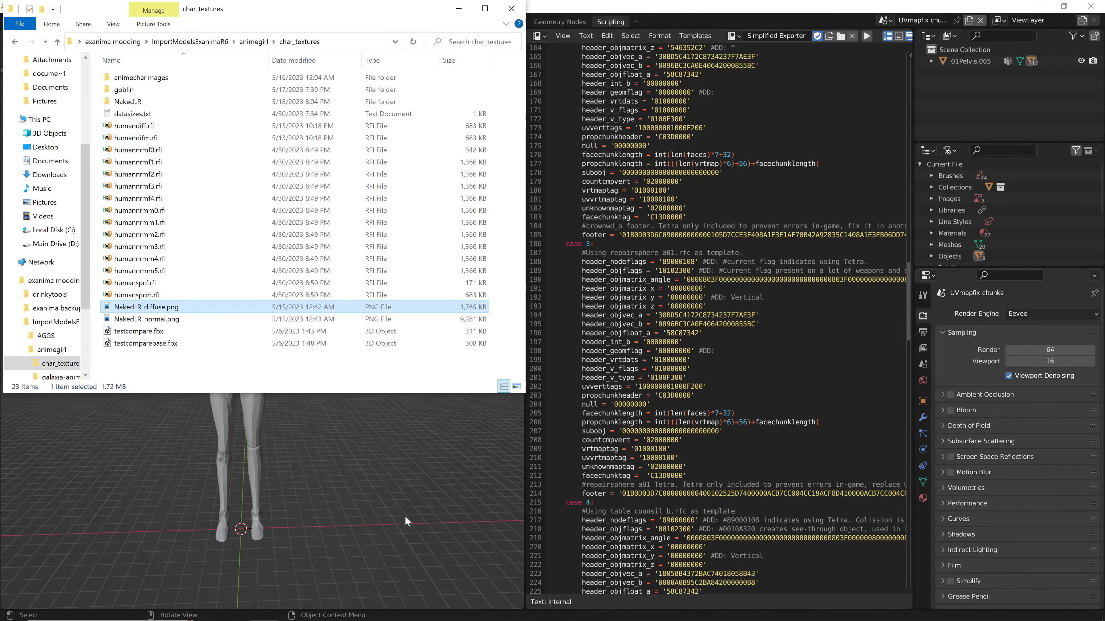
- Open the Custom model tutorial.txt notes and read the part on .dds sizes and replacing the rfi data
left_click(348, 611)
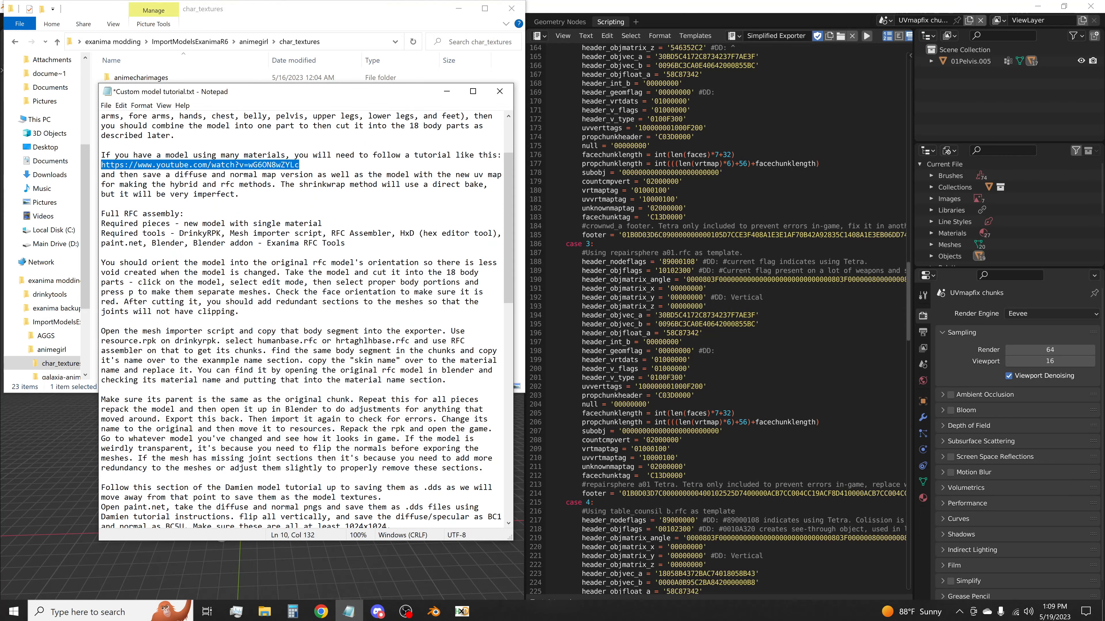
scroll(304, 320, "down", 7)
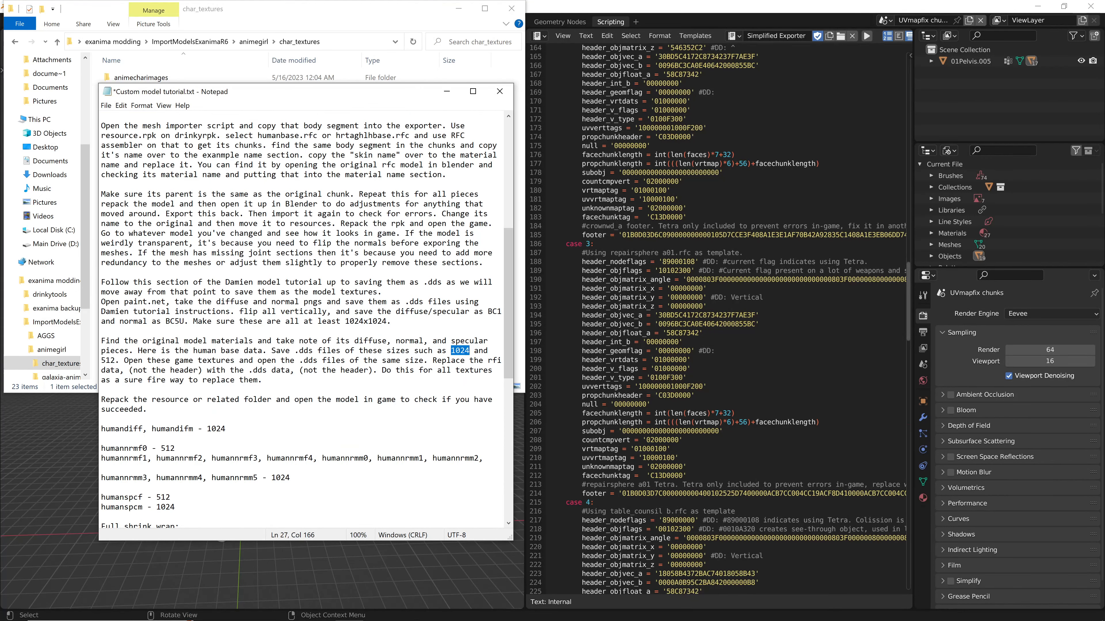
left_click_drag(101, 351, 138, 351)
double_click(108, 361)
left_click_drag(432, 360, 198, 371)
left_click(128, 370)
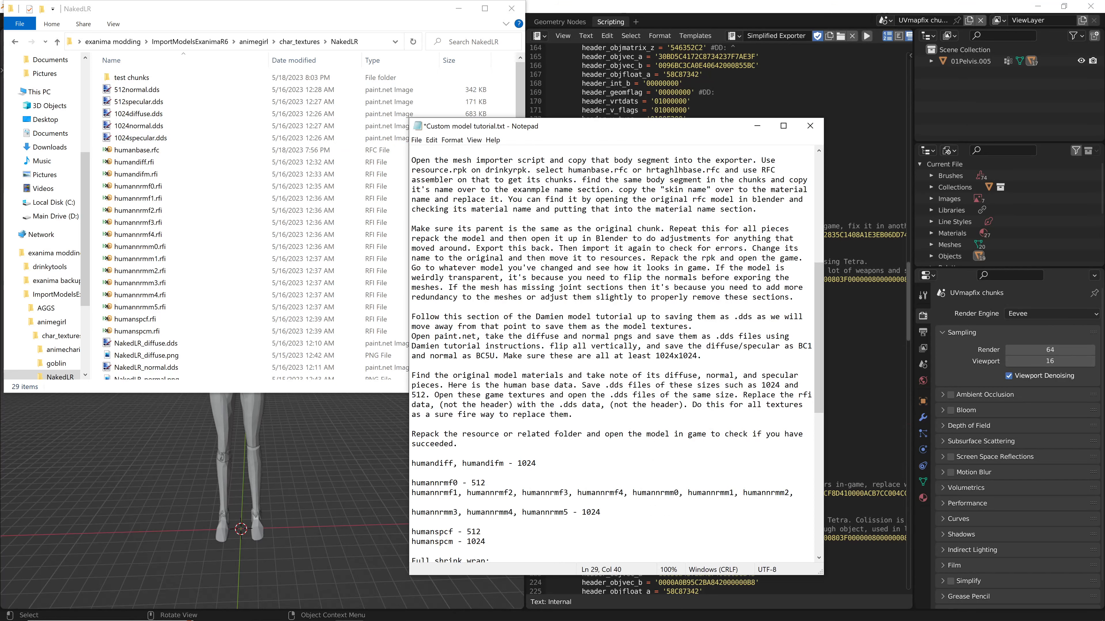
- Review the notes' list of human base texture names, from humandiff and humannrmf0 to humanspcf
scroll(609, 348, "down", 3)
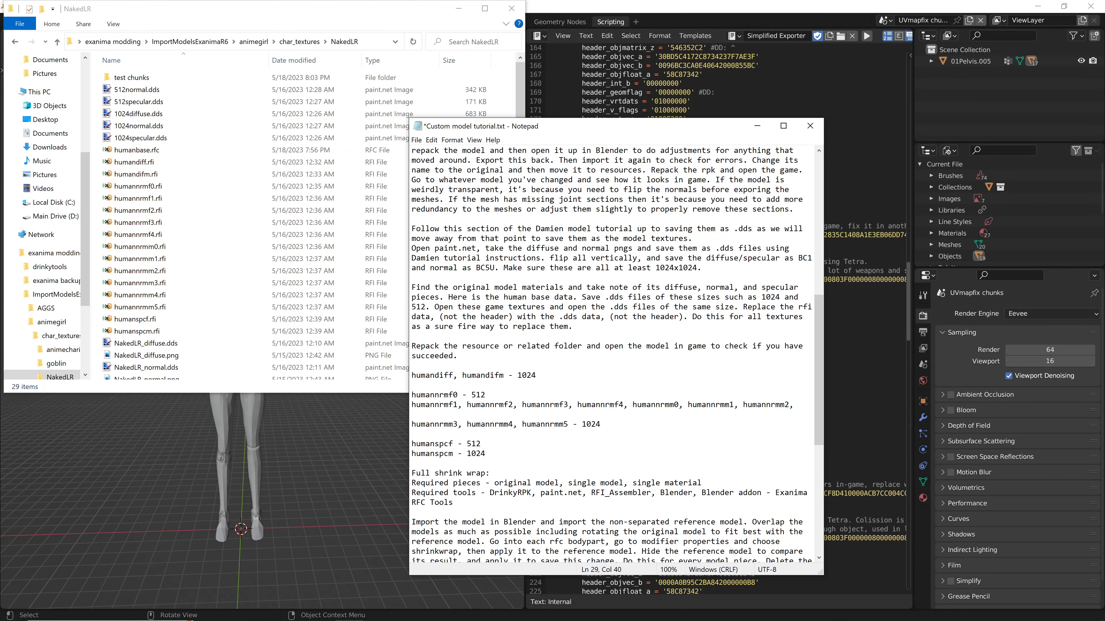
left_click_drag(411, 375, 536, 375)
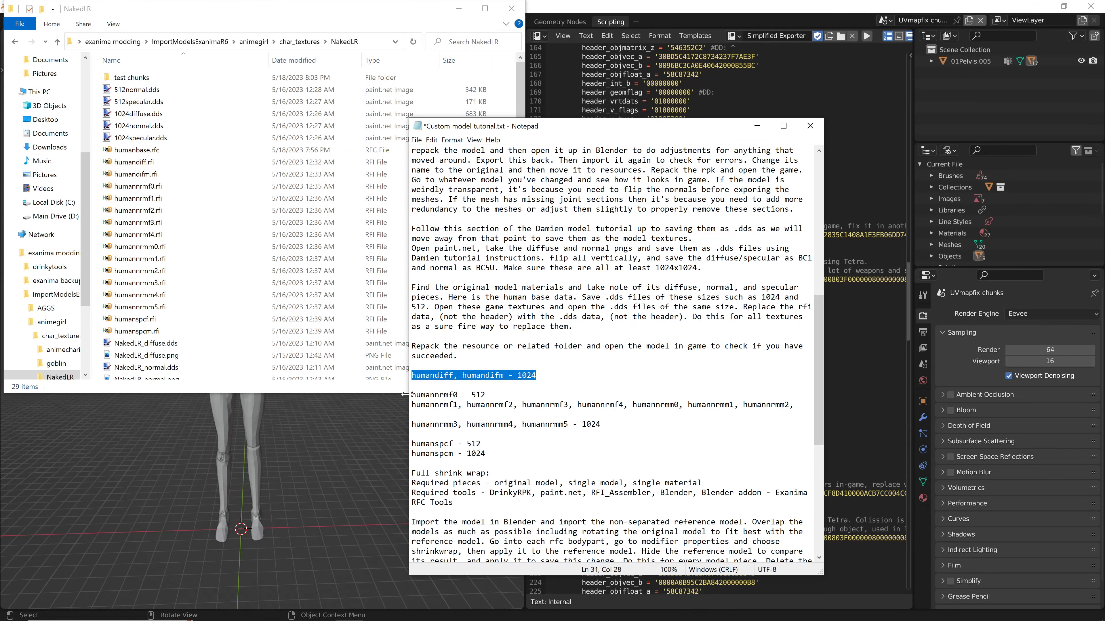
left_click_drag(411, 395, 485, 395)
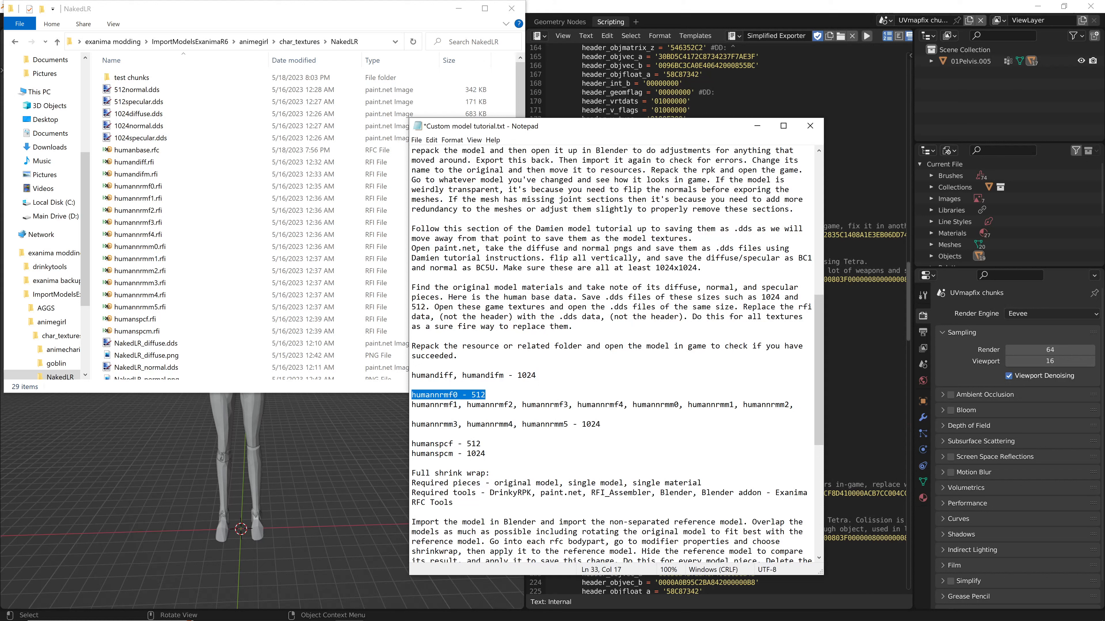
left_click_drag(411, 375, 448, 395)
left_click(444, 375)
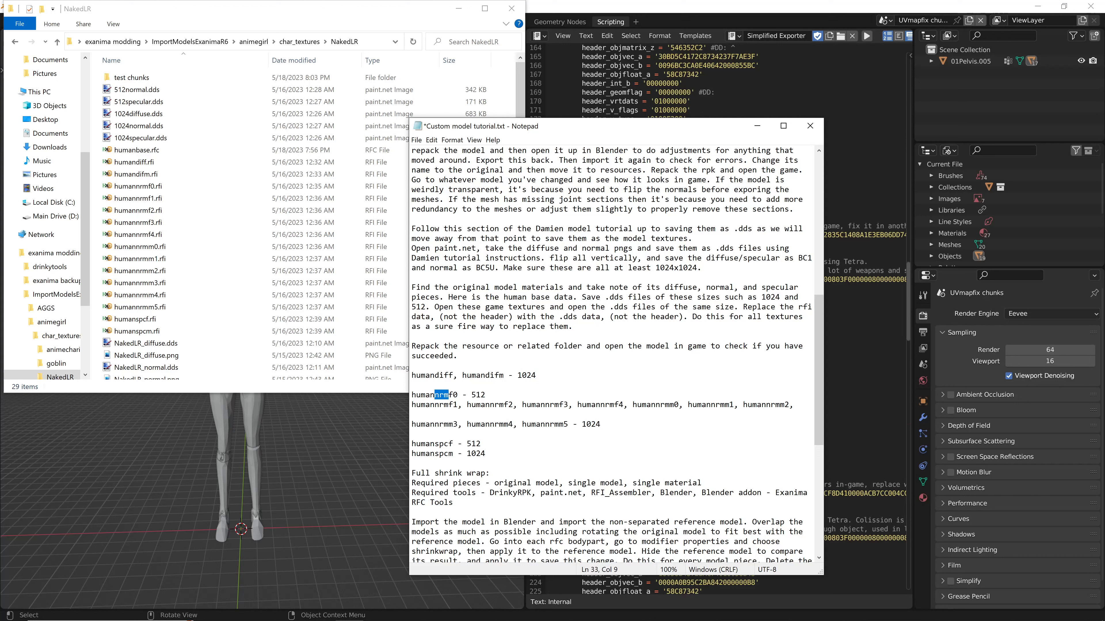
left_click_drag(434, 444, 449, 444)
- Remove the blank line after humannrmm2 so the list continues directly with humannrmm3
left_click(798, 405)
key("Delete")
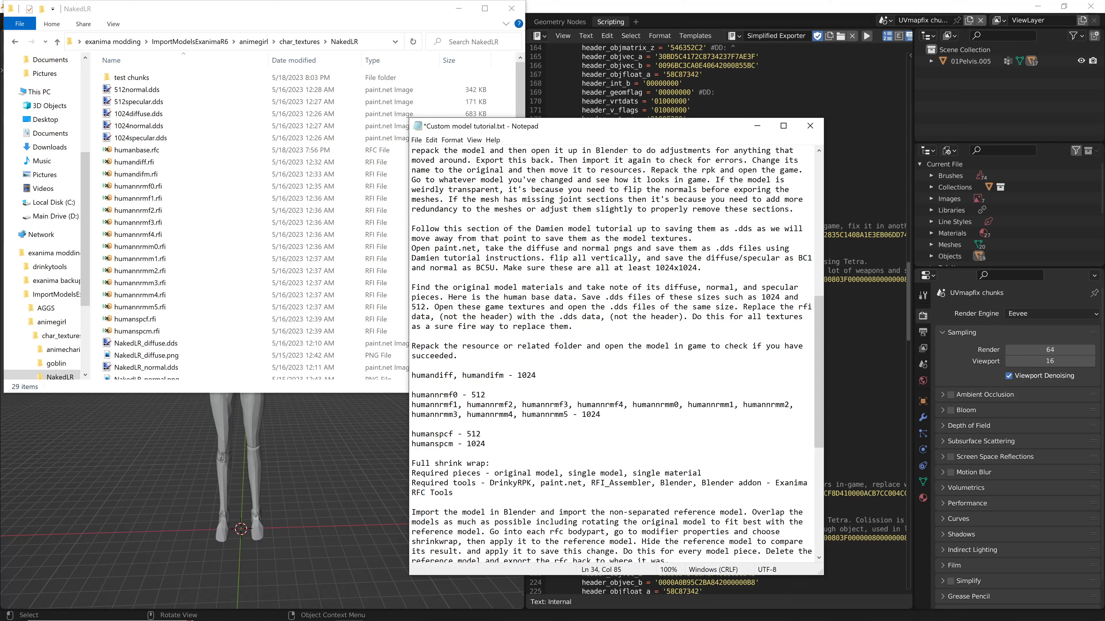
- Examine which diffuse, normal and specular textures in the notes require the 512 or 1024 size
left_click_drag(412, 375, 471, 395)
left_click_drag(601, 415, 582, 415)
left_click_drag(467, 434, 485, 444)
left_click_drag(411, 395, 486, 444)
left_click(476, 414)
left_click_drag(411, 395, 412, 453)
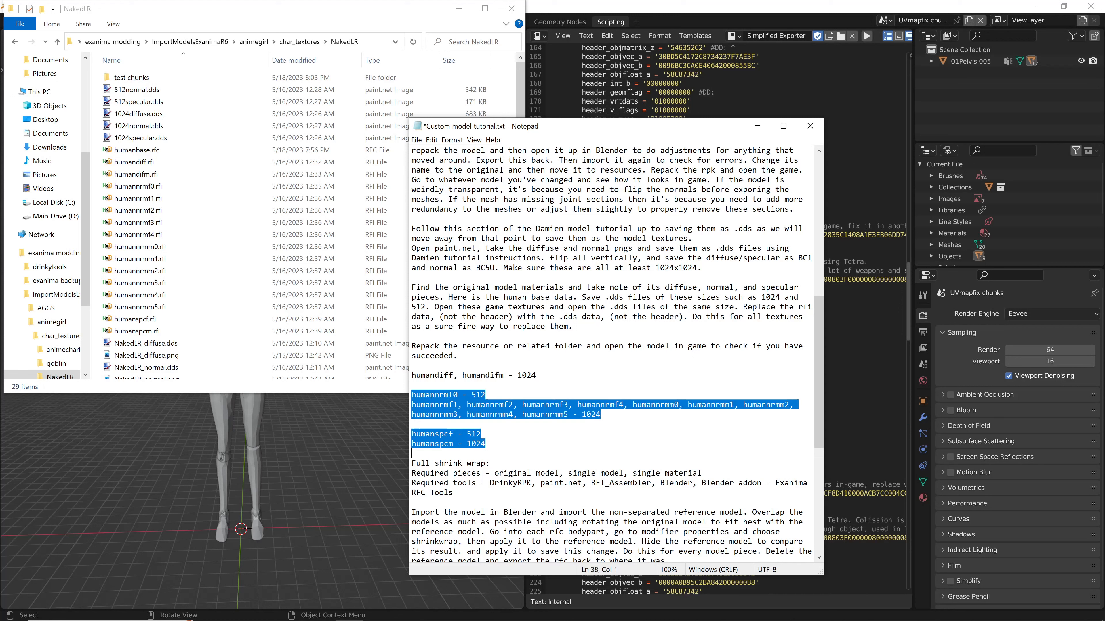
left_click(444, 395)
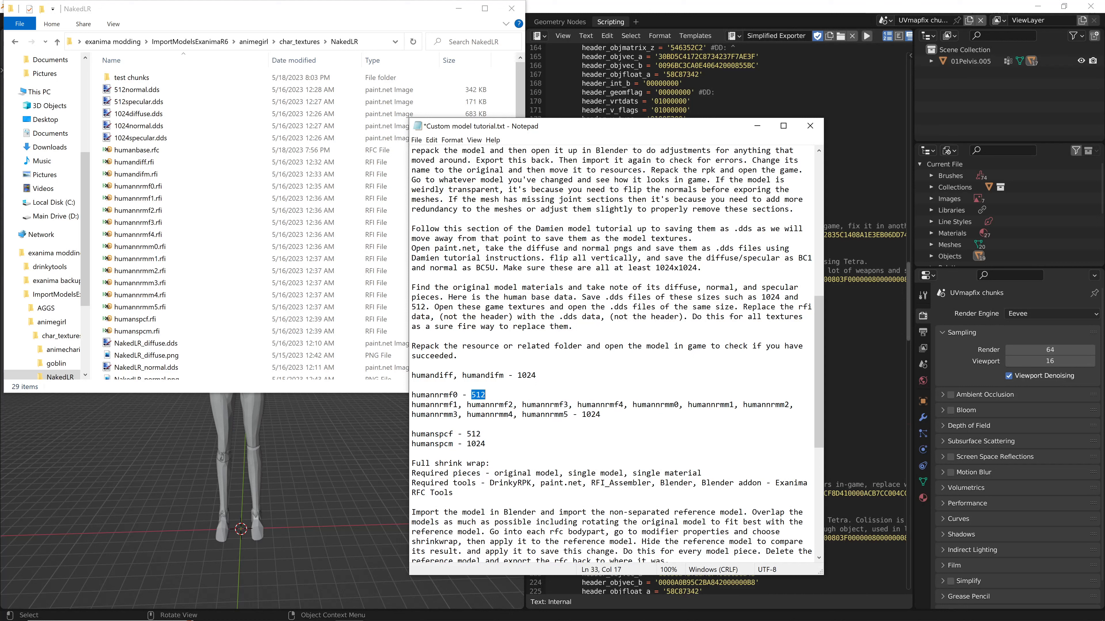
left_click(480, 395)
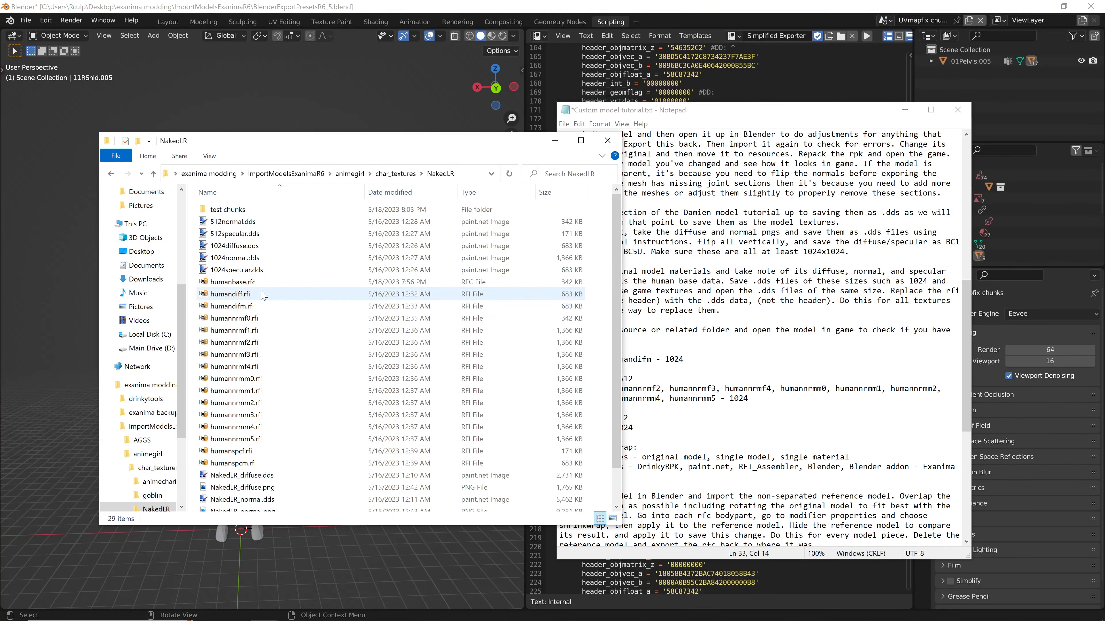
- Open humandiff.rfi and 1024diffuse.dds side by side as the only files in the HxD hex editor
double_click(230, 294)
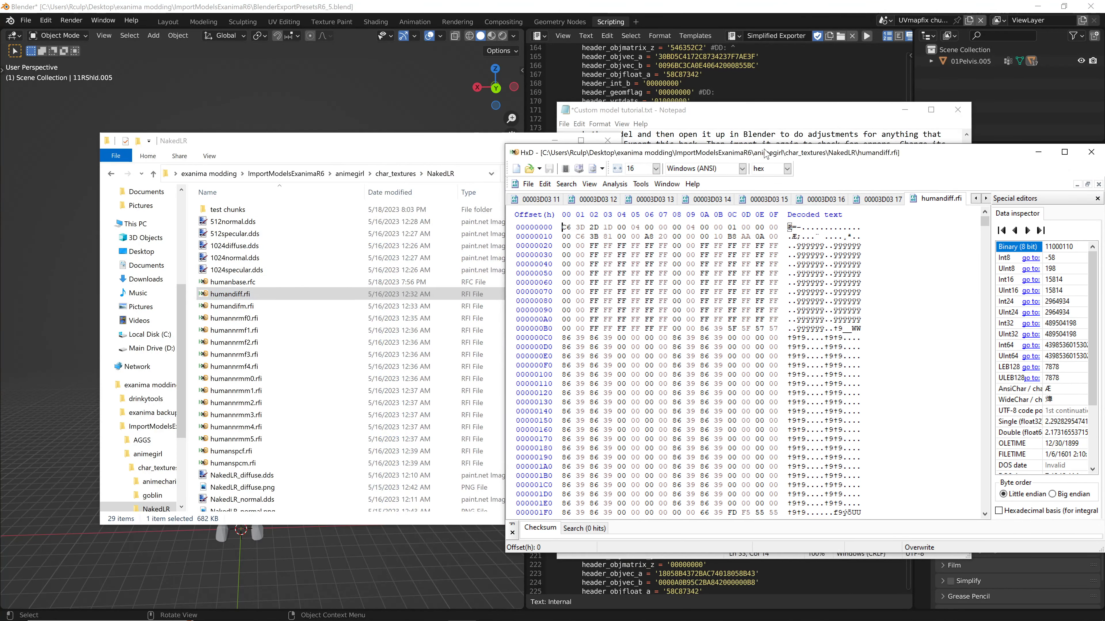
left_click(1091, 153)
double_click(392, 294)
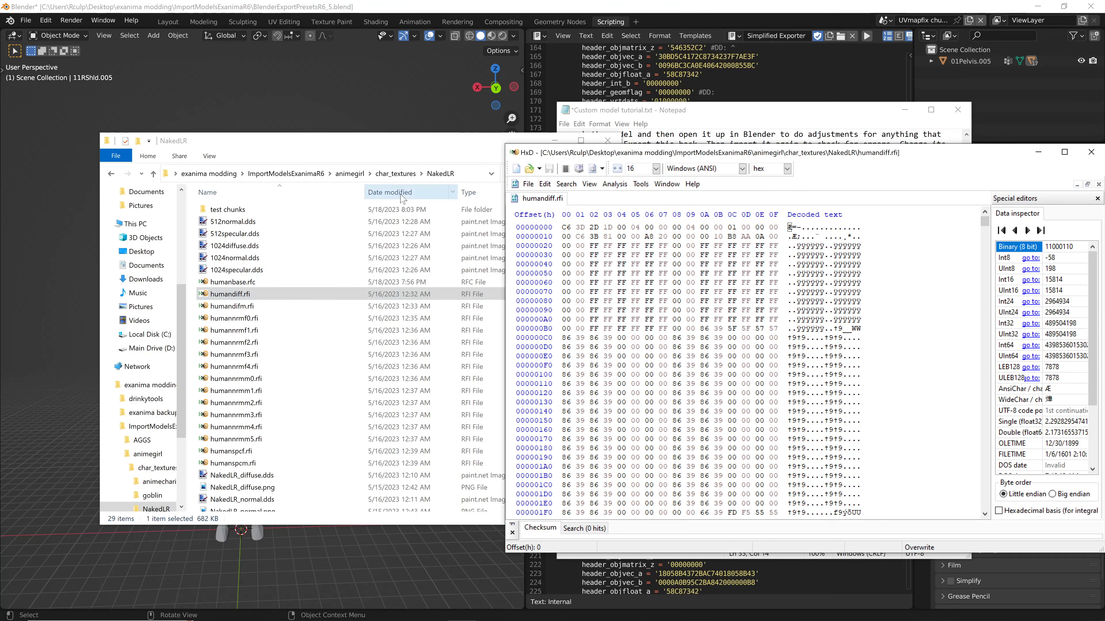
left_click(258, 223)
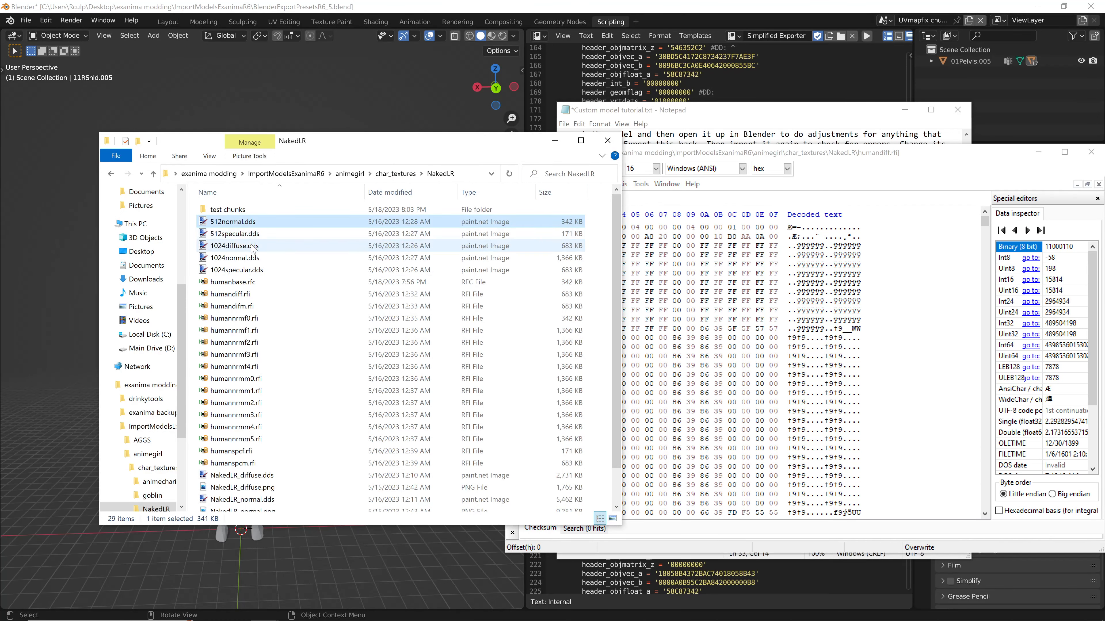
left_click_drag(253, 249, 786, 228)
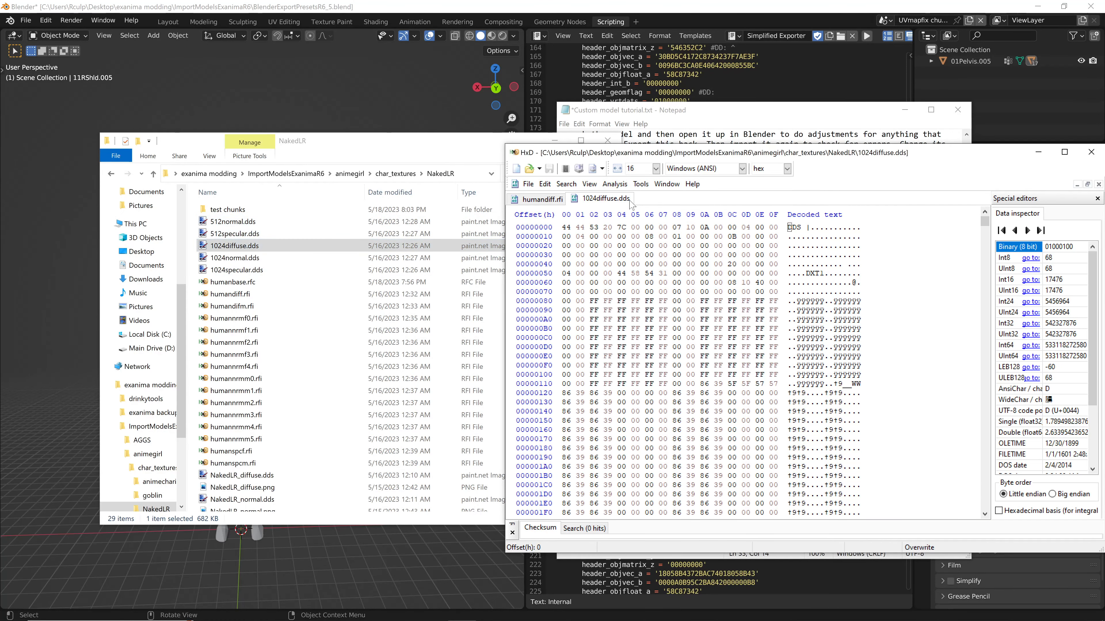
- Show the offsets in decimal and mark the header bytes 0-127 of 1024diffuse.dds and 0-31 of humandiff.rfi for comparison
left_click_drag(562, 227, 779, 293)
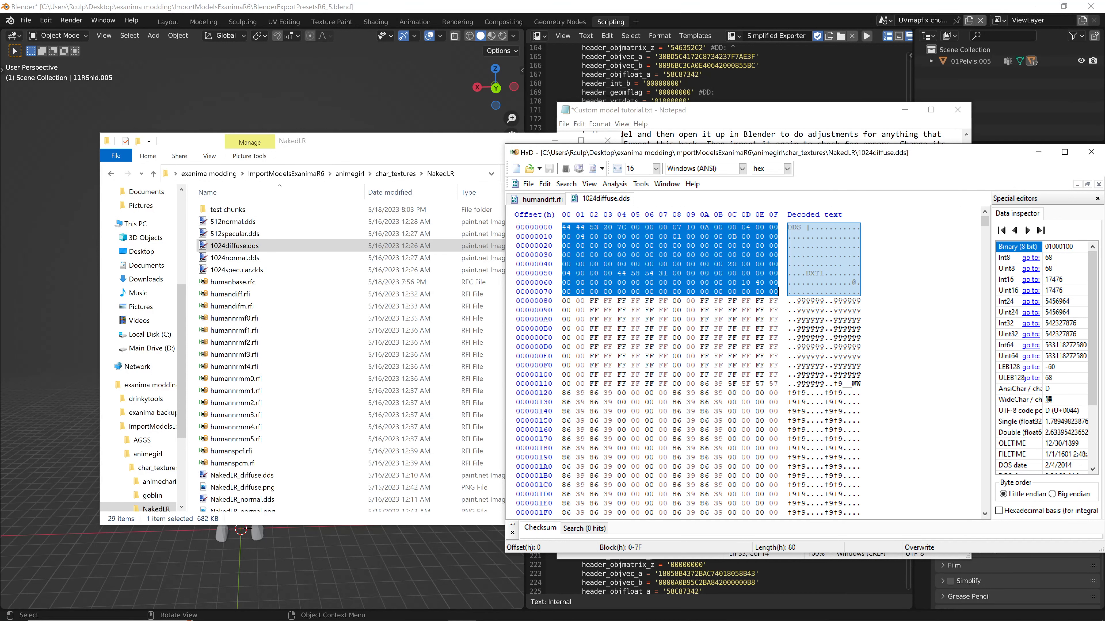
left_click(547, 293)
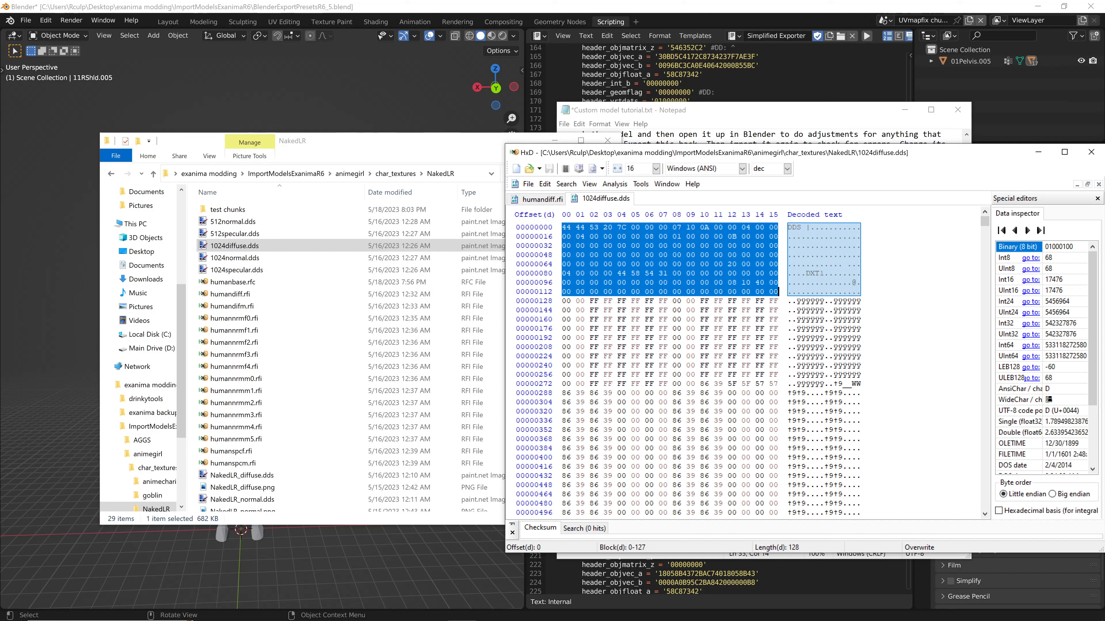
left_click(541, 199)
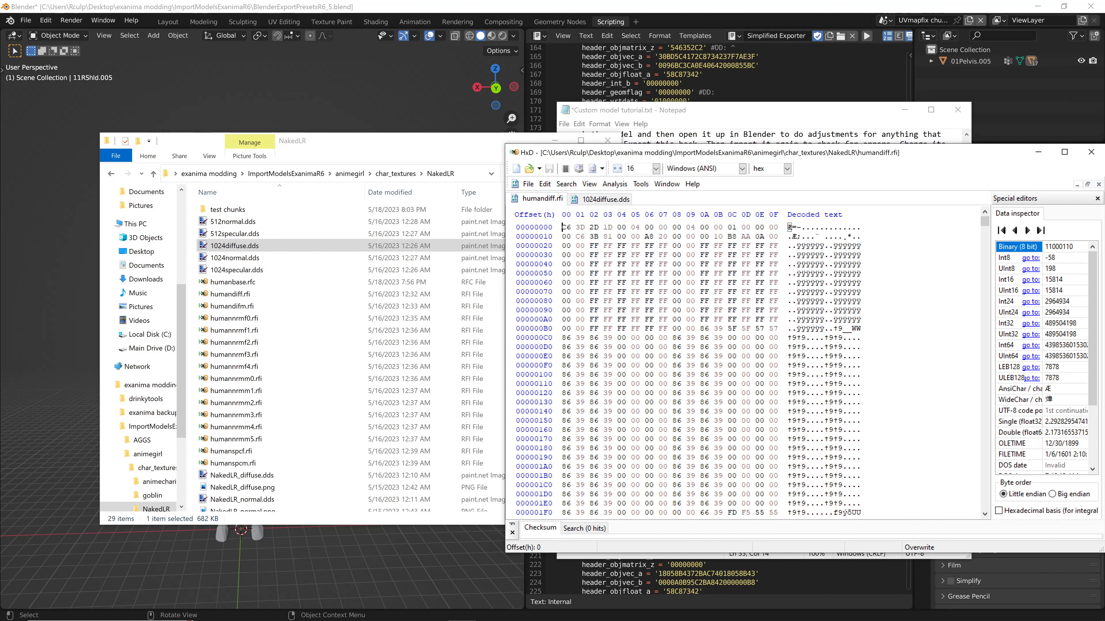
left_click(540, 232)
left_click_drag(562, 228, 779, 237)
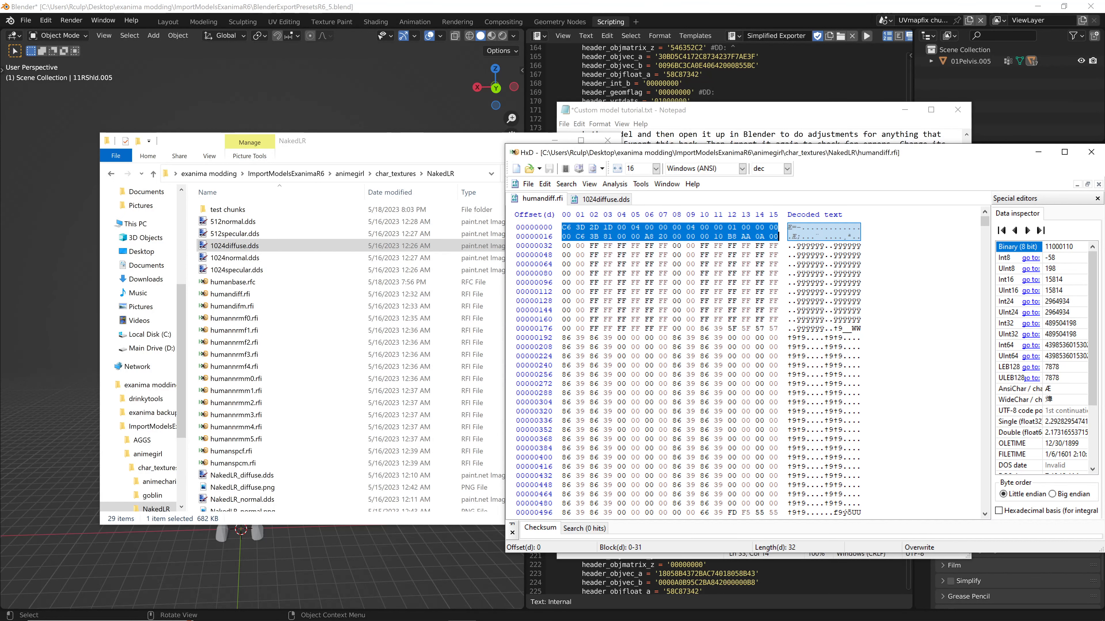
left_click(602, 200)
left_click(526, 199)
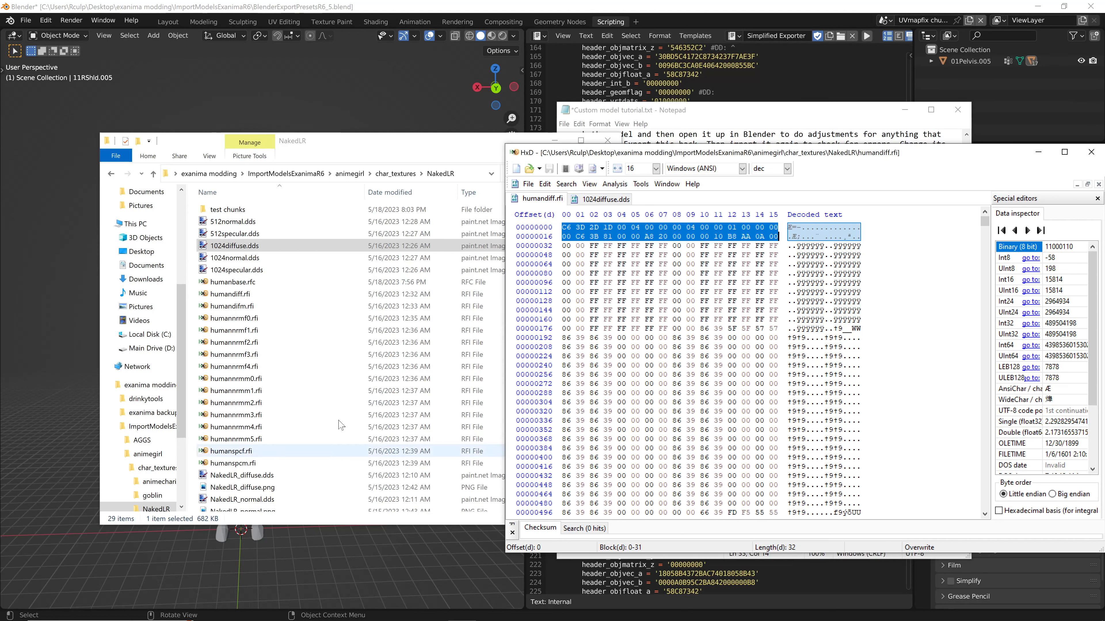
right_click_drag(235, 246, 321, 387)
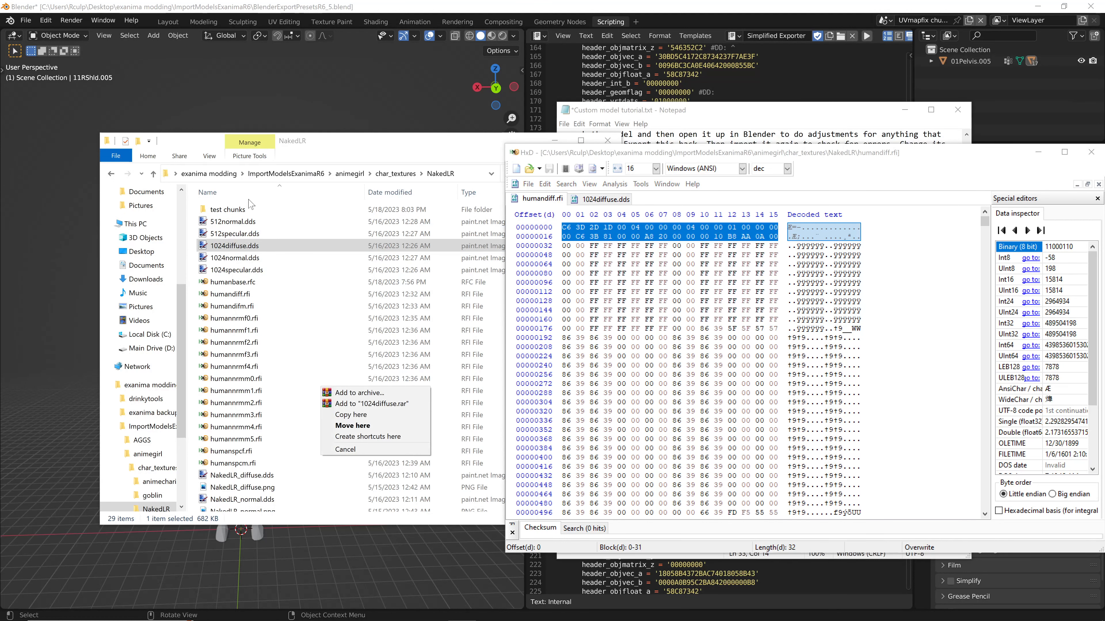
left_click(193, 224)
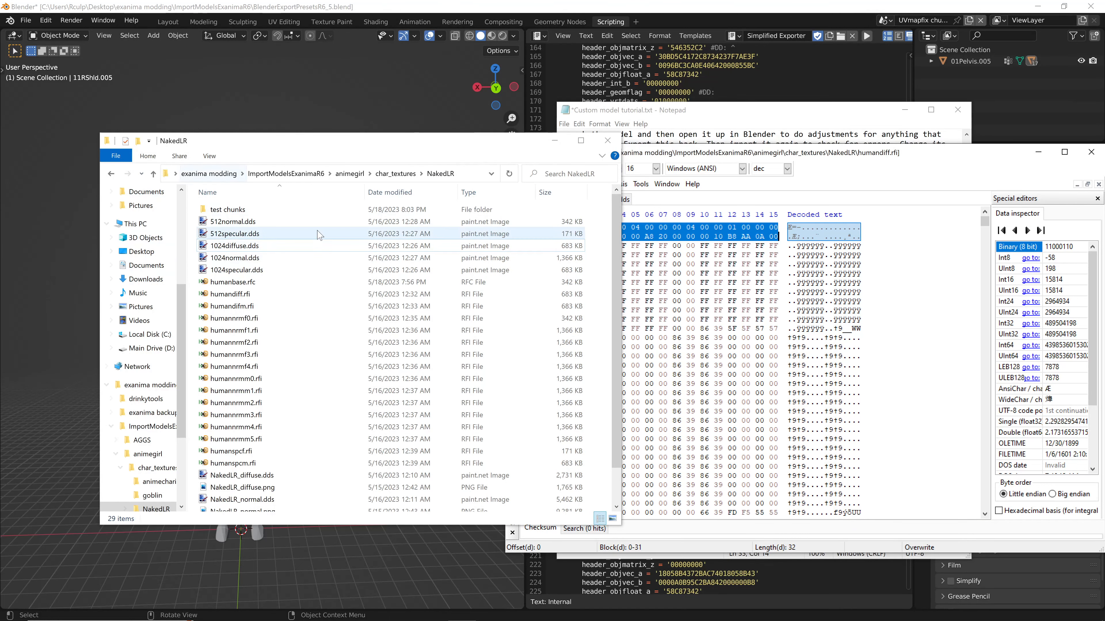
left_click(859, 164)
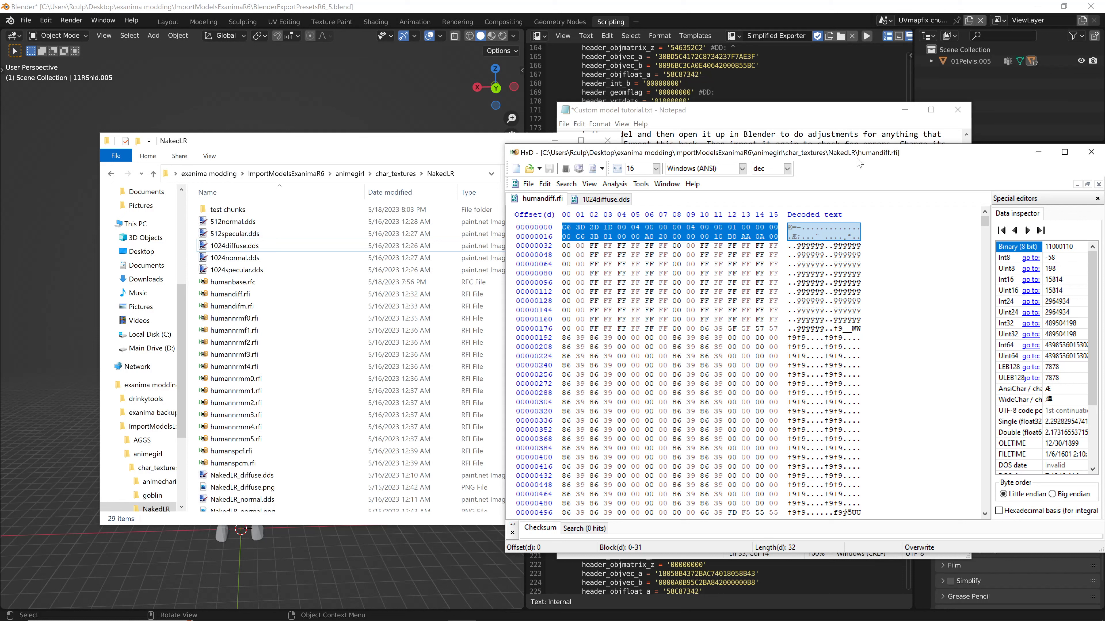
- Copy the data of 1024diffuse.dds from offset 128 to the end of the file, leaving out the header
left_click(598, 200)
left_click(566, 300)
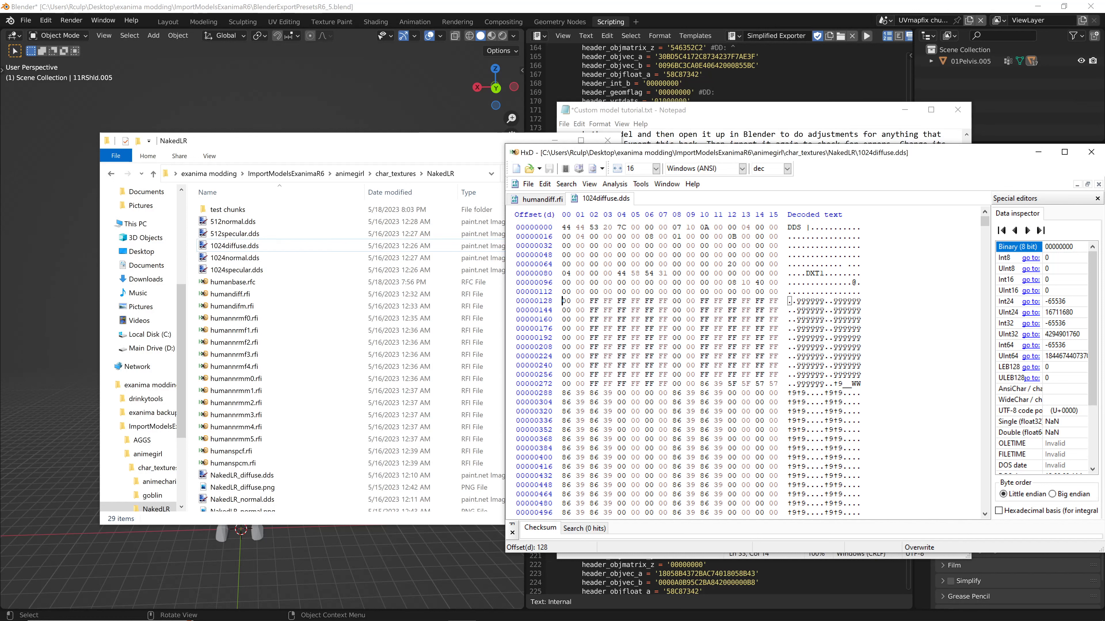
left_click_drag(984, 221, 988, 312)
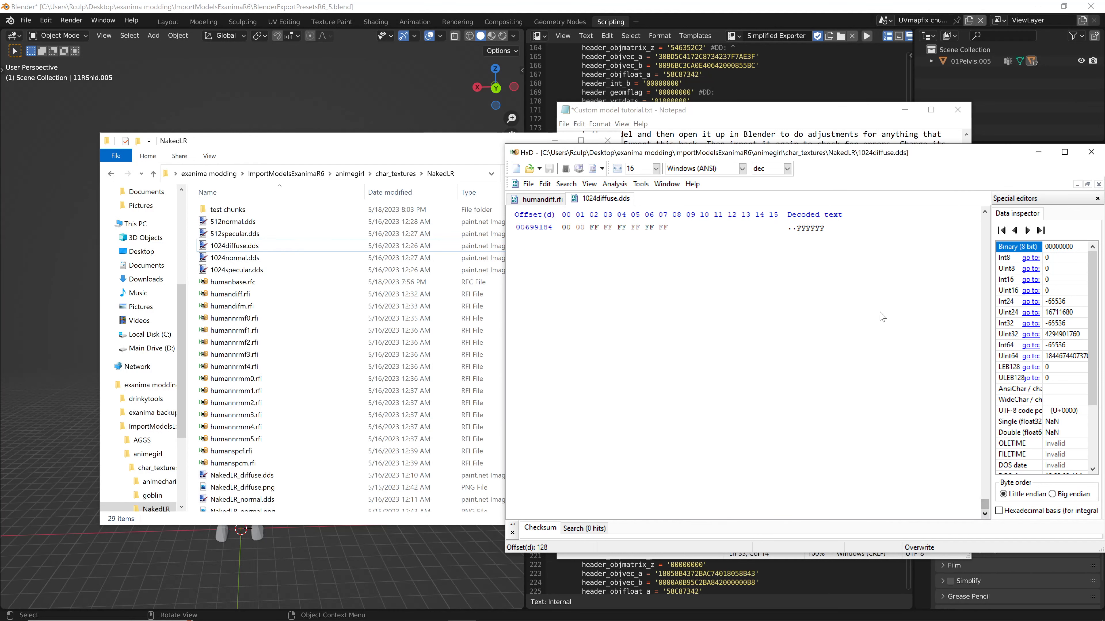
key("ctrl+shift+End")
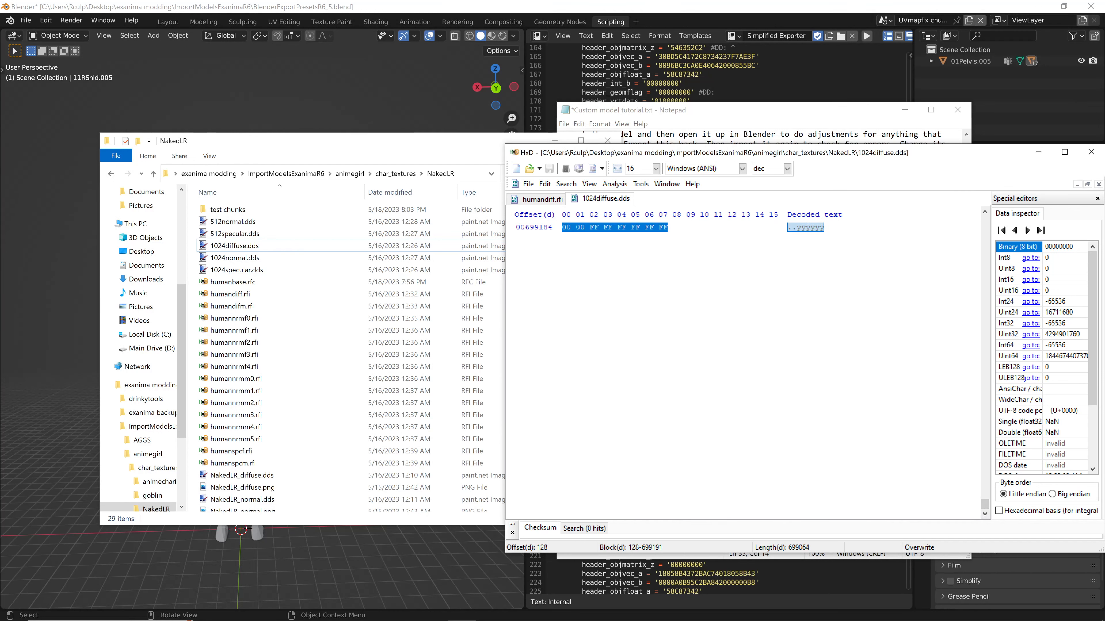
- Overwrite the data of humandiff.rfi from offset 32 to the end with the copied .dds data and save the file
left_click(528, 199)
left_click(566, 246)
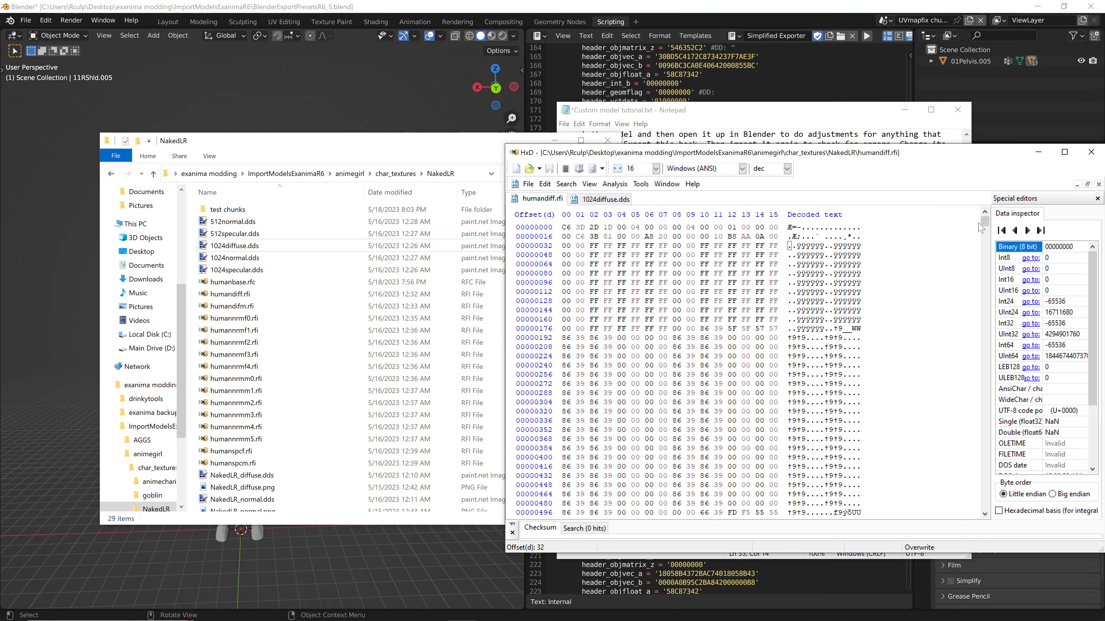
left_click_drag(985, 222, 986, 511)
key("ctrl+shift+End")
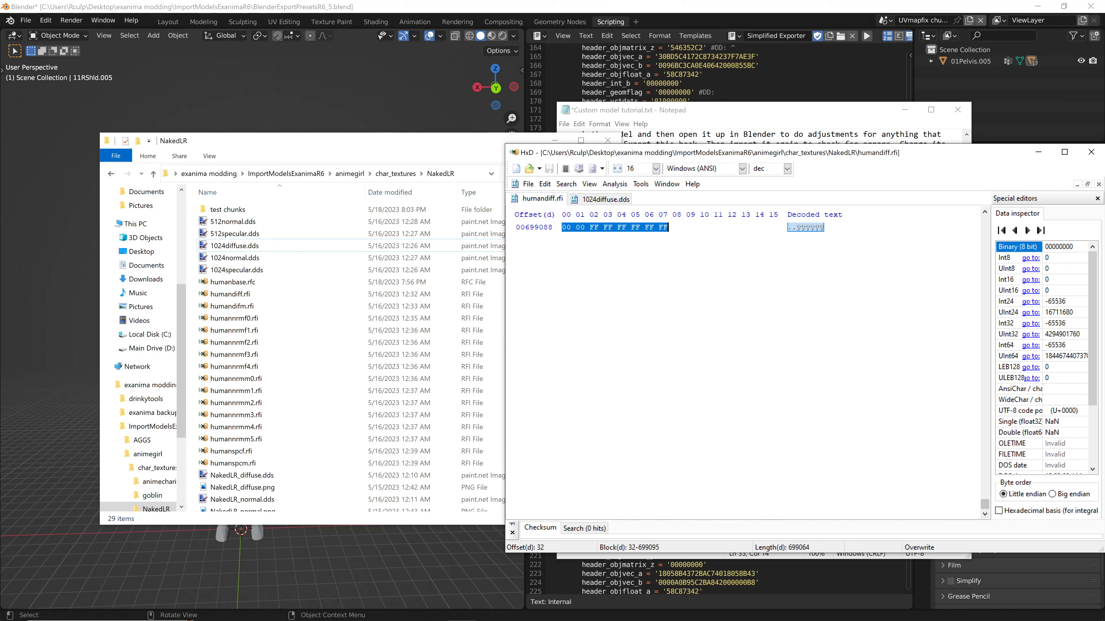
key("ctrl+v")
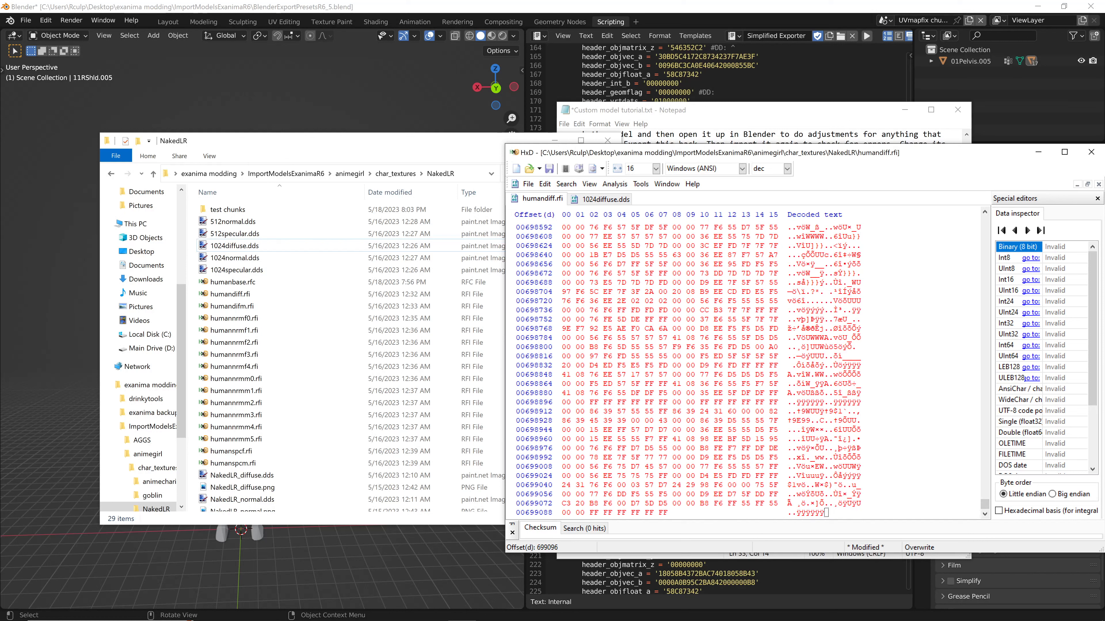
key("ctrl+s")
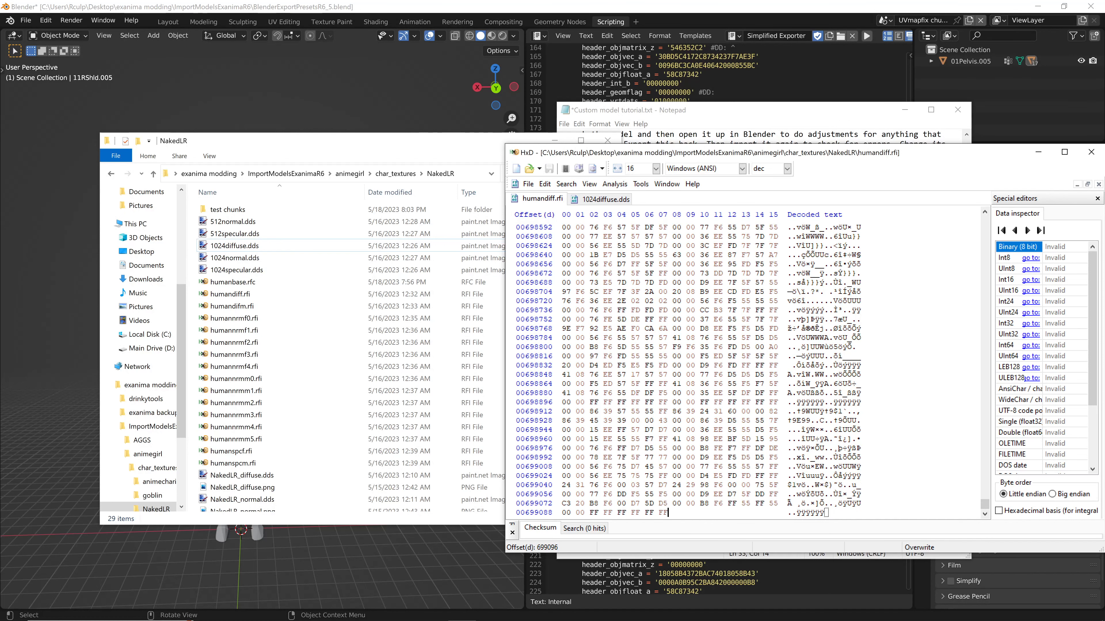
- Delete the backup humandiff.rfi.bak and select the further textures from humannrmf0.rfi to humanspcm.rfi
left_click(259, 307)
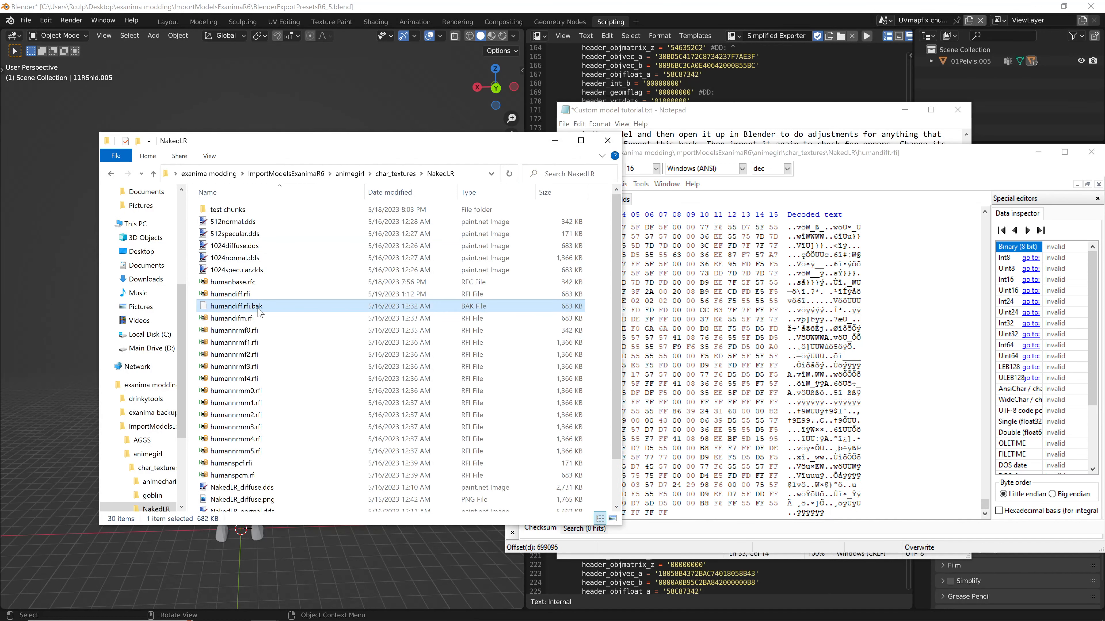
key("Delete")
left_click(243, 295)
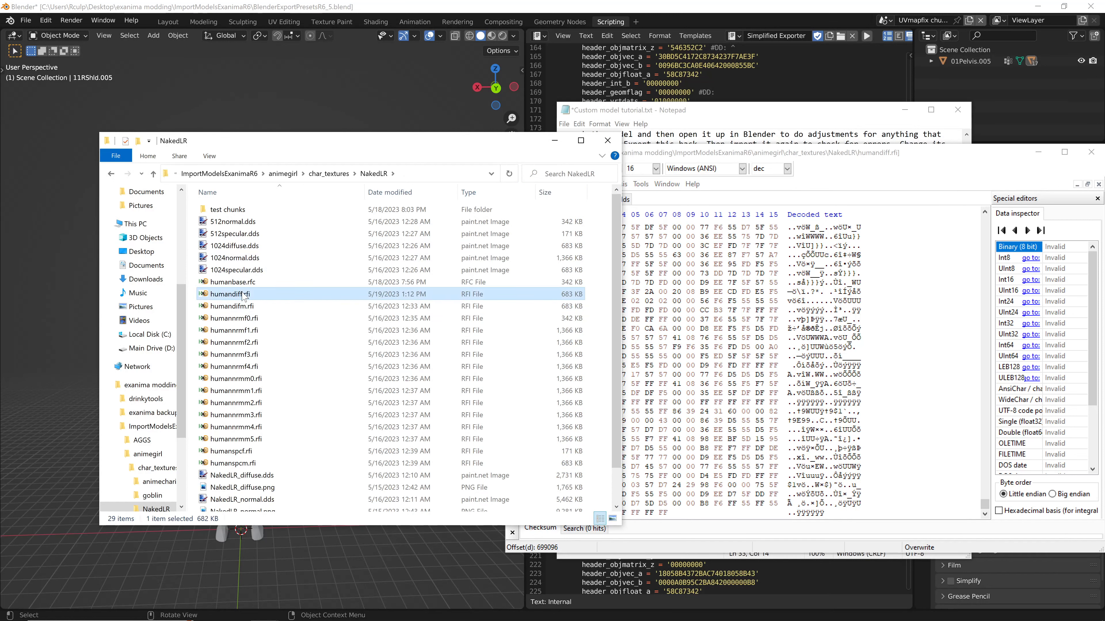
left_click(243, 307)
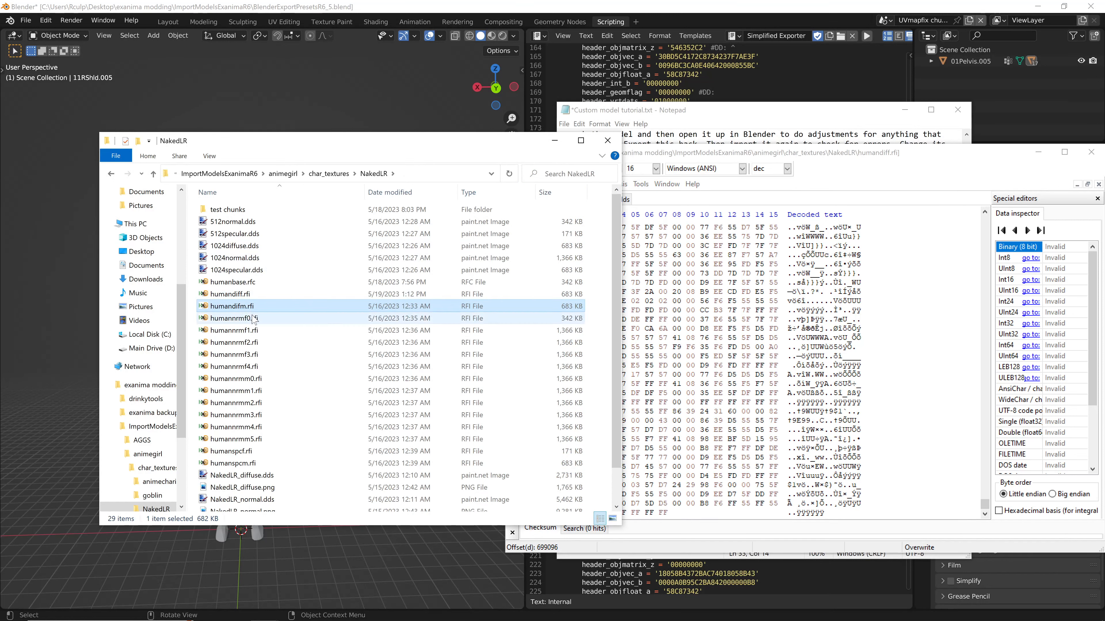
left_click_drag(194, 318, 283, 474)
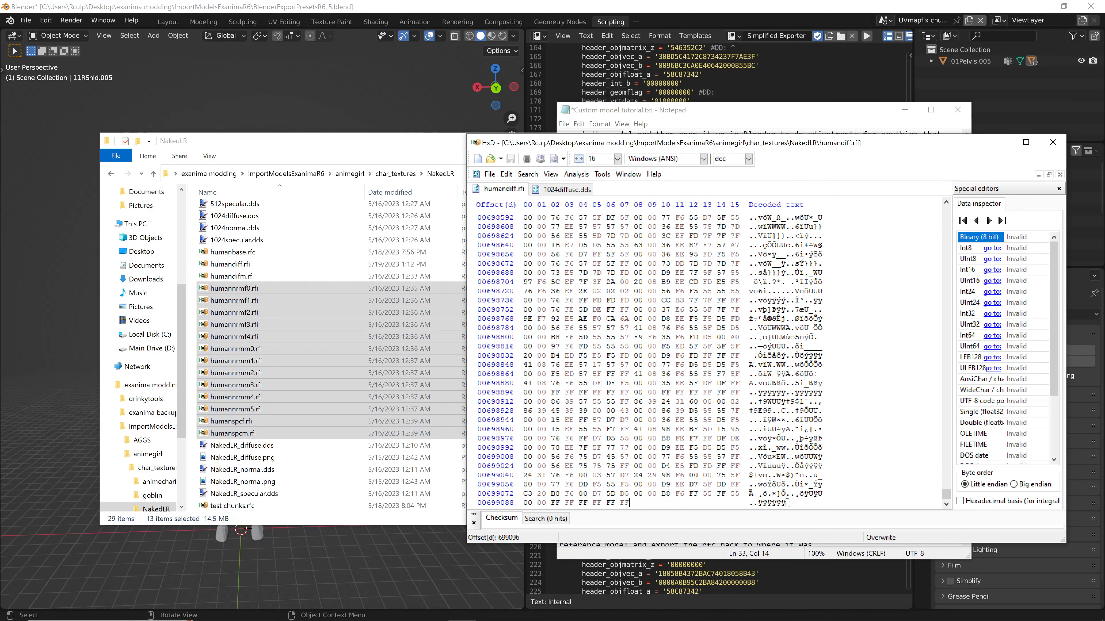
- Copy humanbase.rfc and all .rfi textures from humandiff to humanspcm into Exanima's Resource folder, replacing the existing files
left_click(305, 141)
scroll(310, 255, "up", 1)
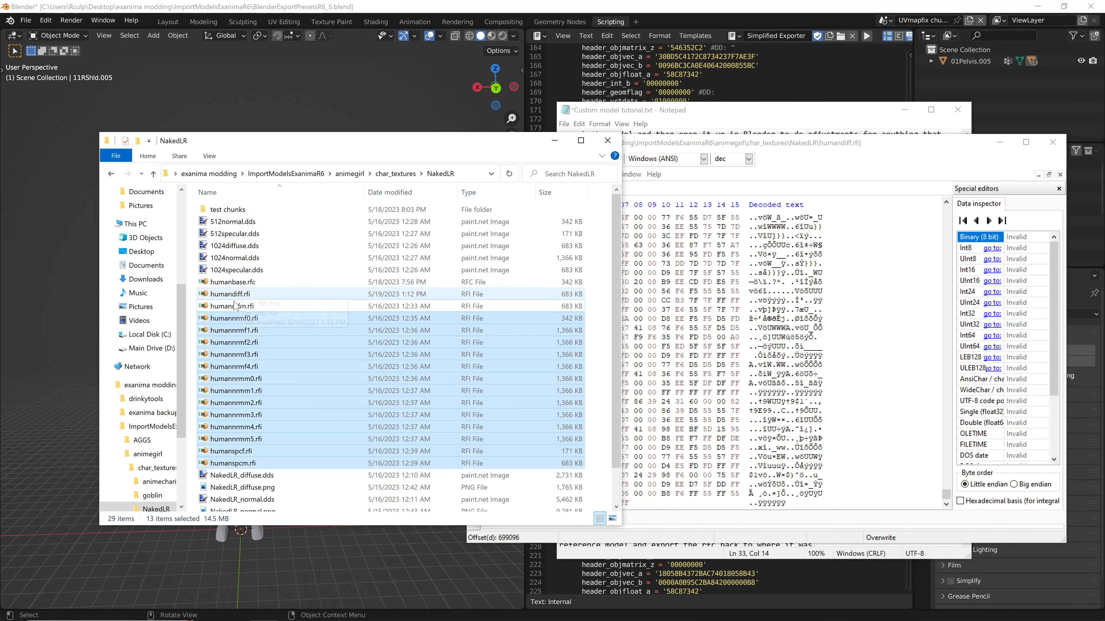
scroll(196, 277, "down", 2)
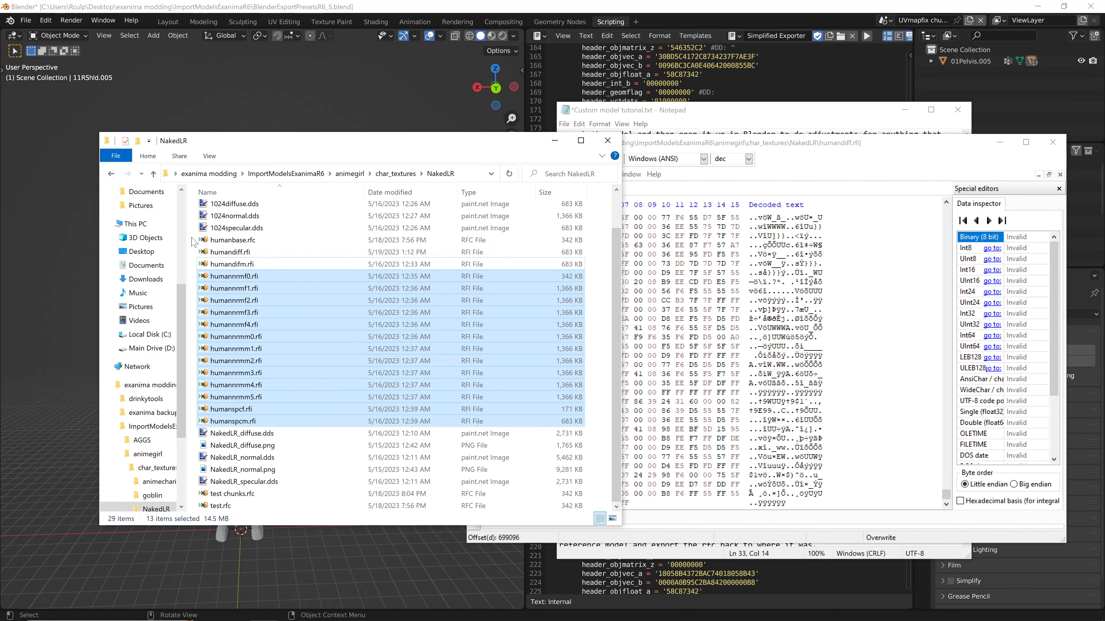
left_click_drag(196, 239, 269, 424)
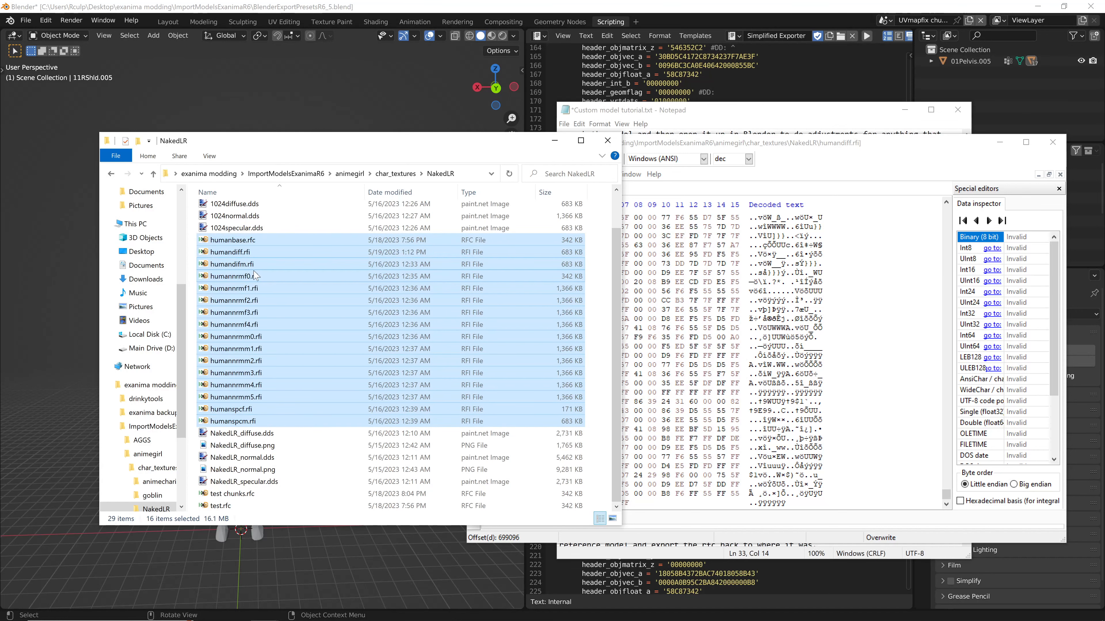
left_click(264, 609)
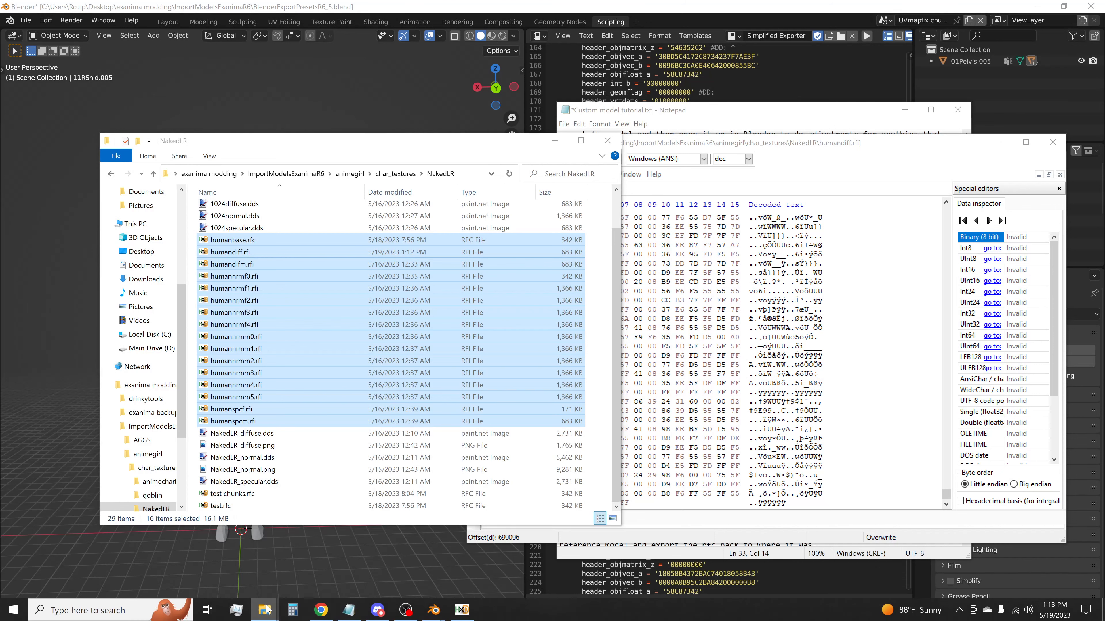
left_click(285, 547)
double_click(792, 292)
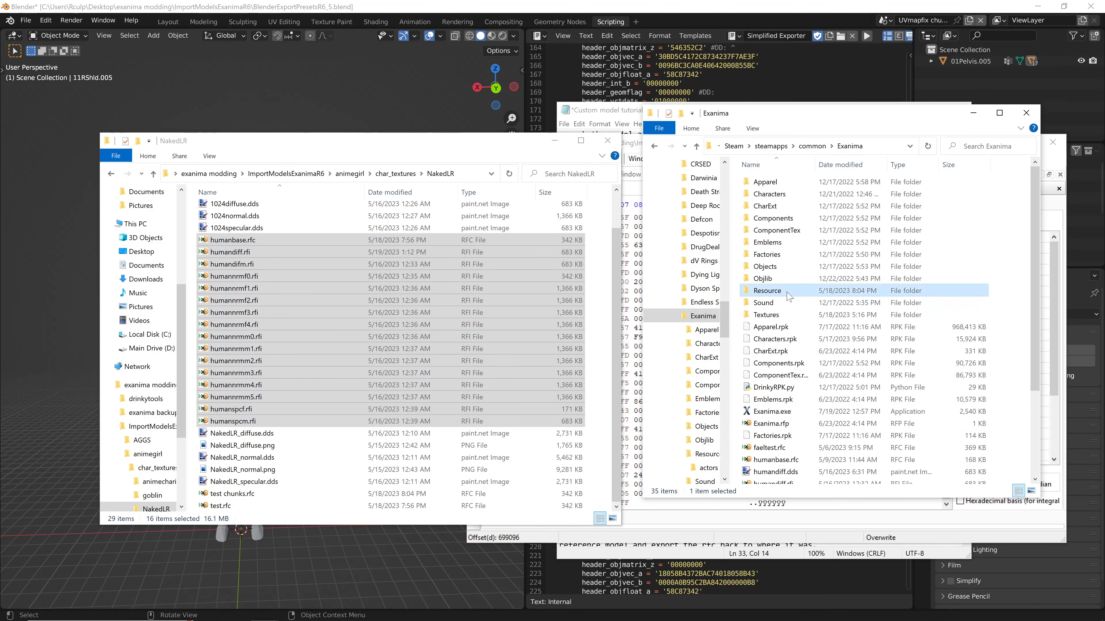
key("ctrl+v")
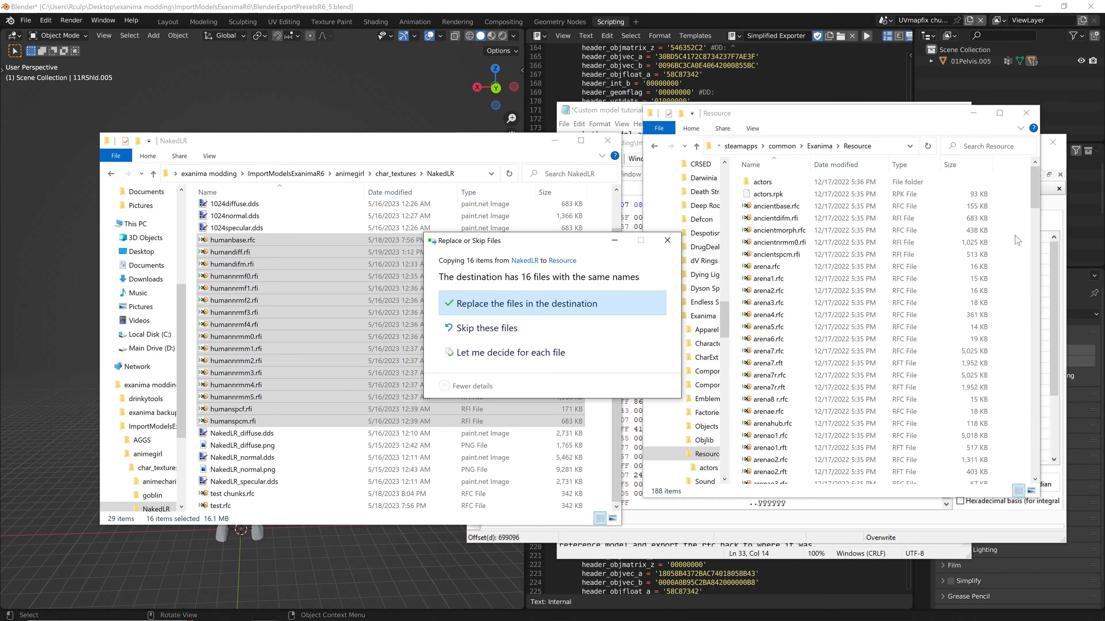
left_click(539, 314)
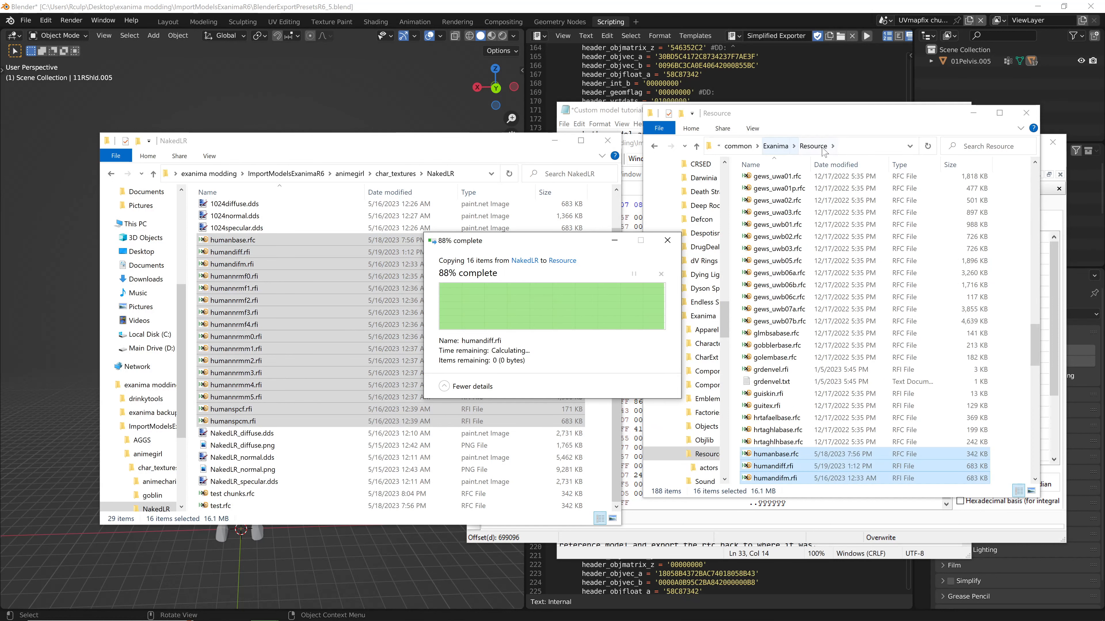
- Repack the Resource folder with DrinkyRPK.py, overwriting Resource.rpk, and launch Exanima.exe
left_click(824, 147)
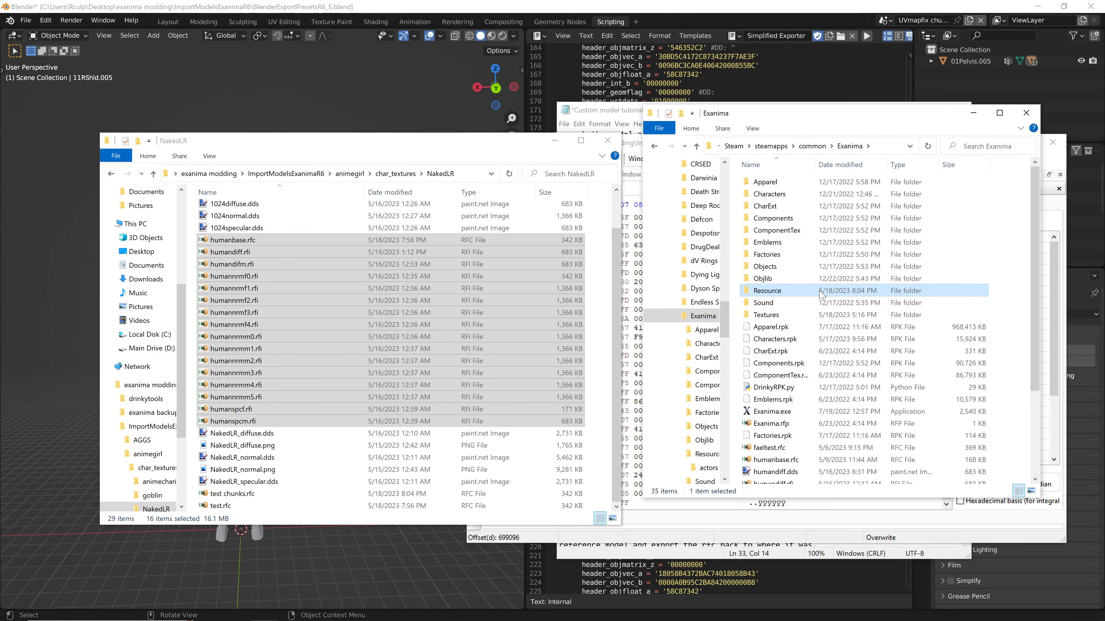
left_click_drag(821, 295, 821, 389)
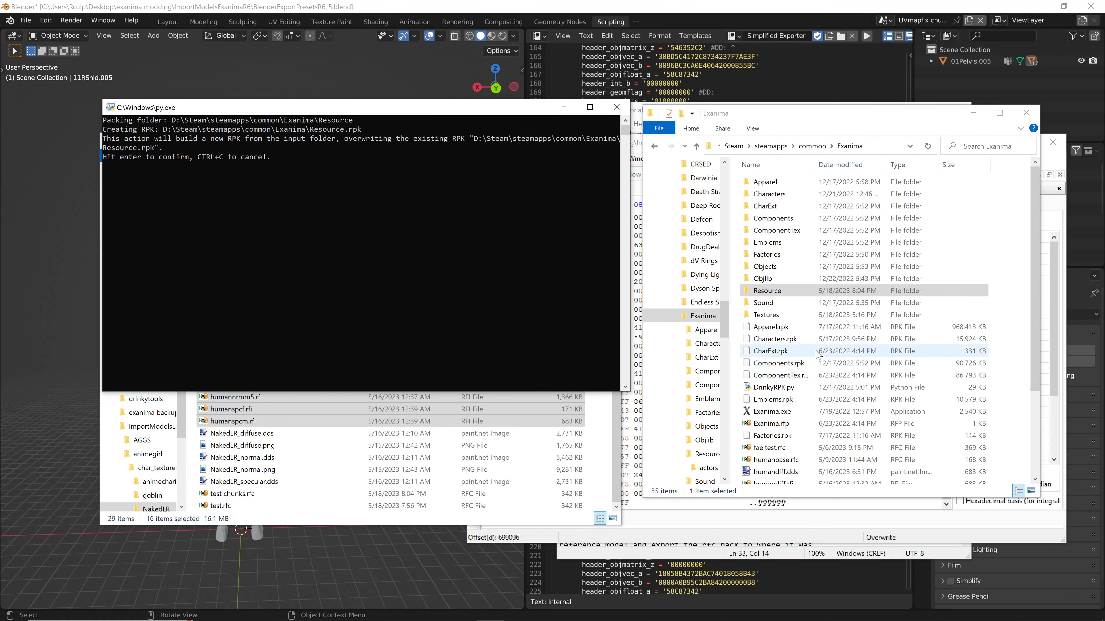
key("Return")
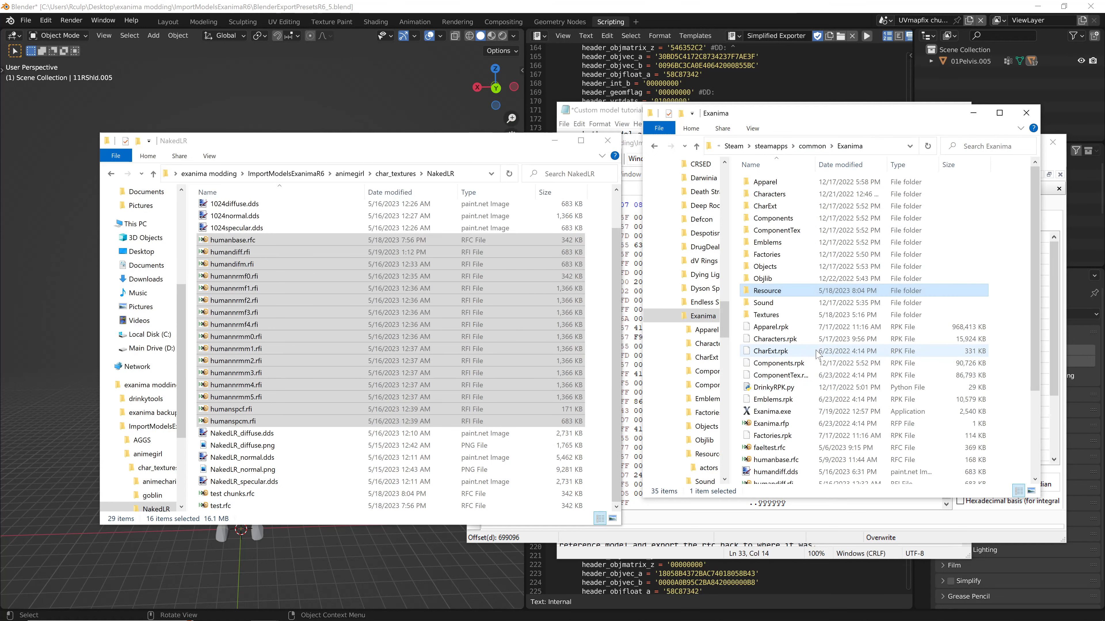
double_click(772, 411)
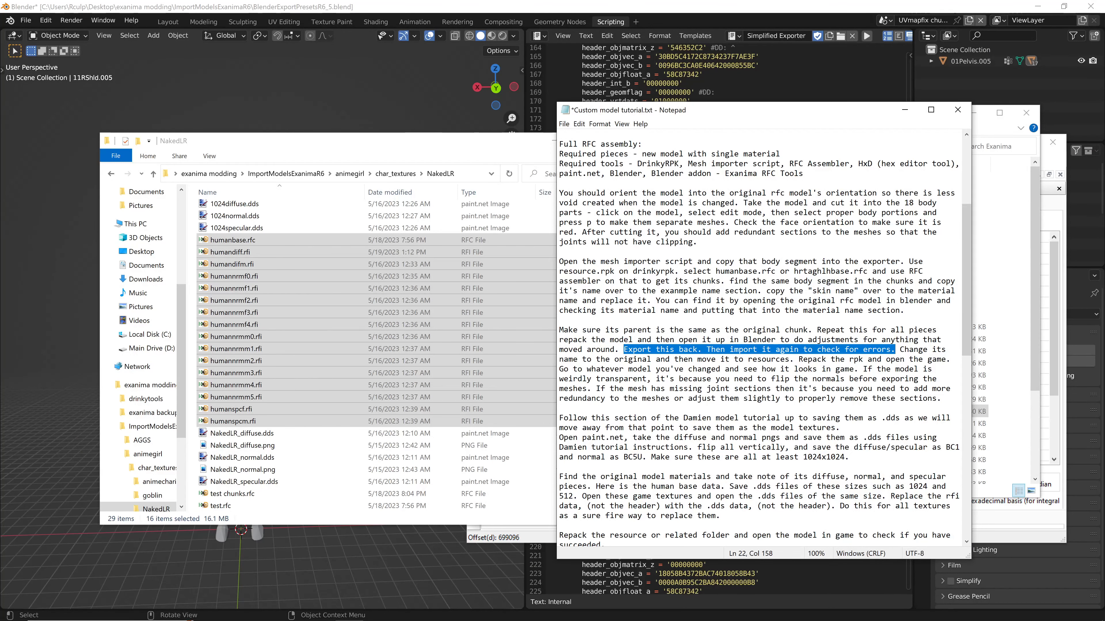
- Highlight the tutorial note sentence "Export this back. Then import it again to check for errors."
left_click(624, 350)
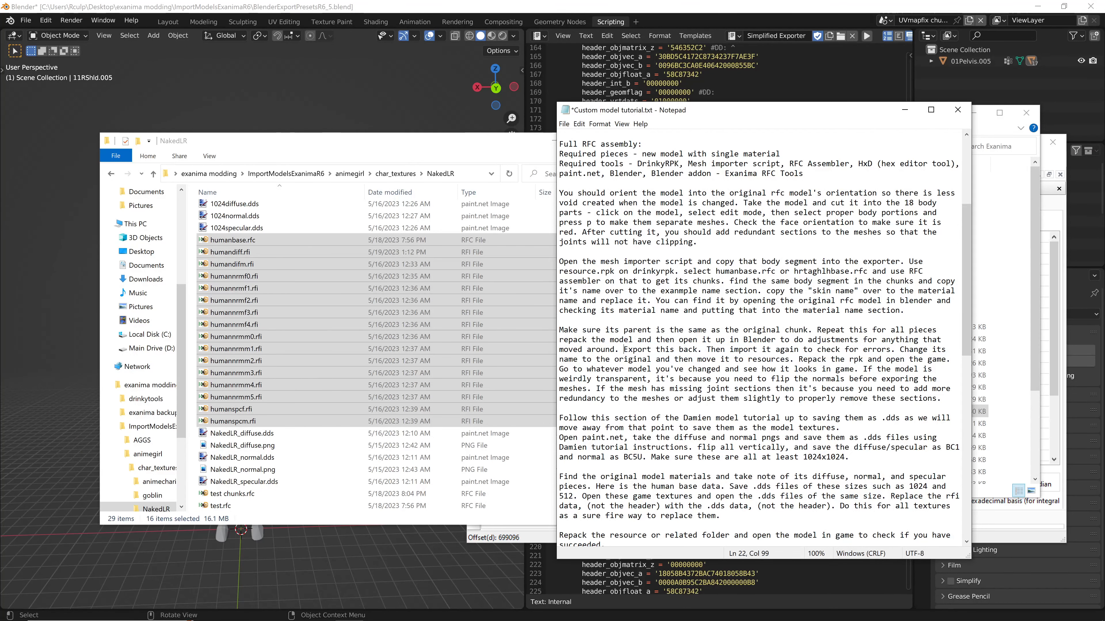
left_click_drag(624, 350, 894, 350)
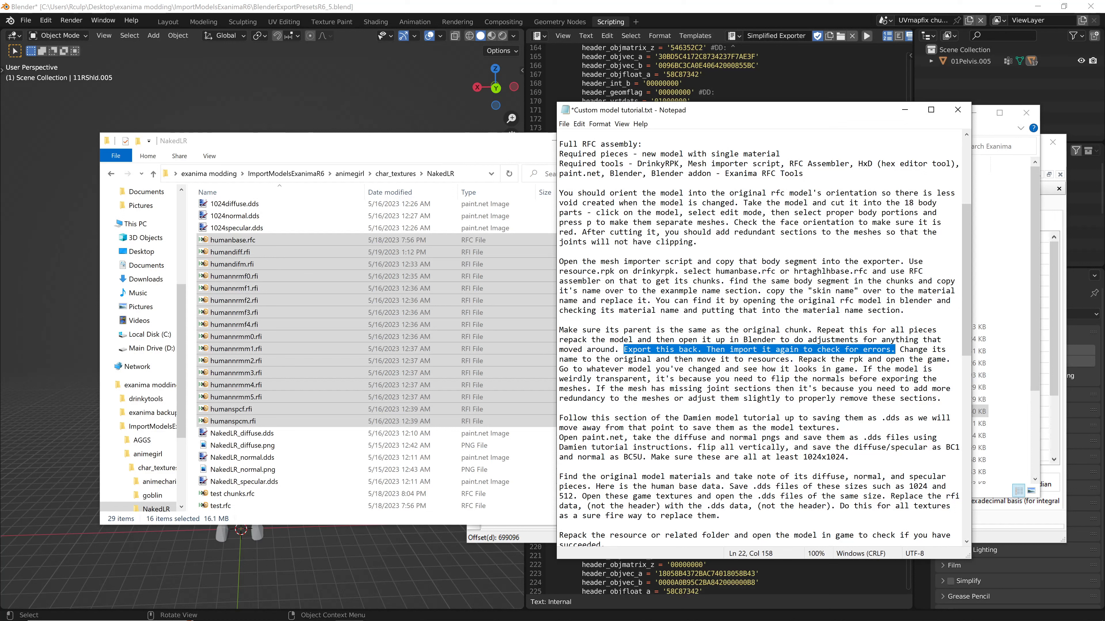
left_click(628, 350)
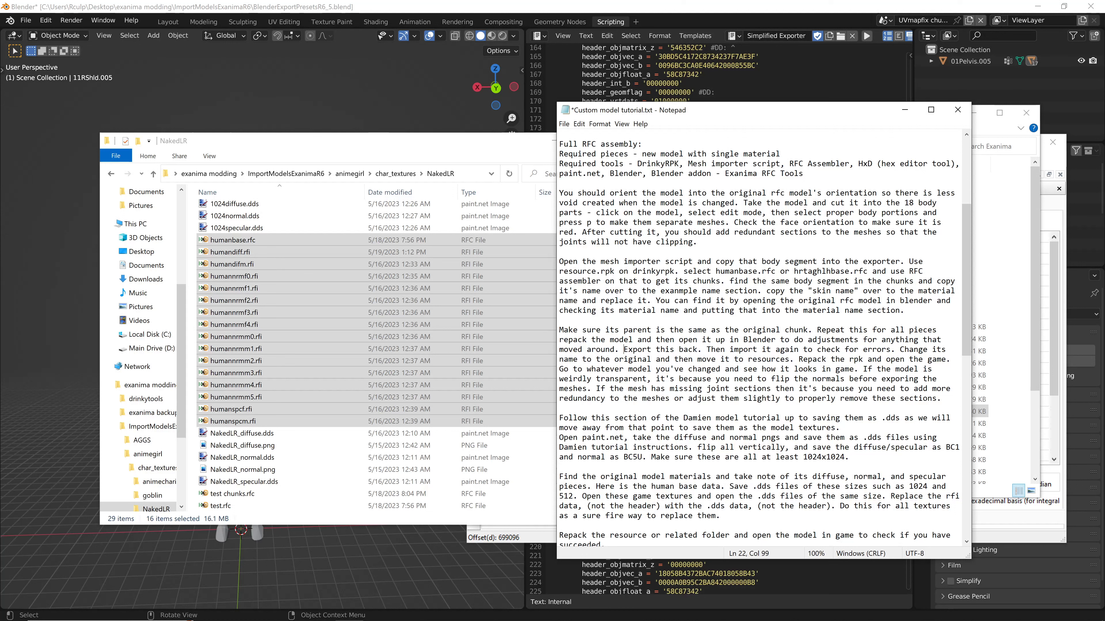
left_click_drag(623, 350, 894, 350)
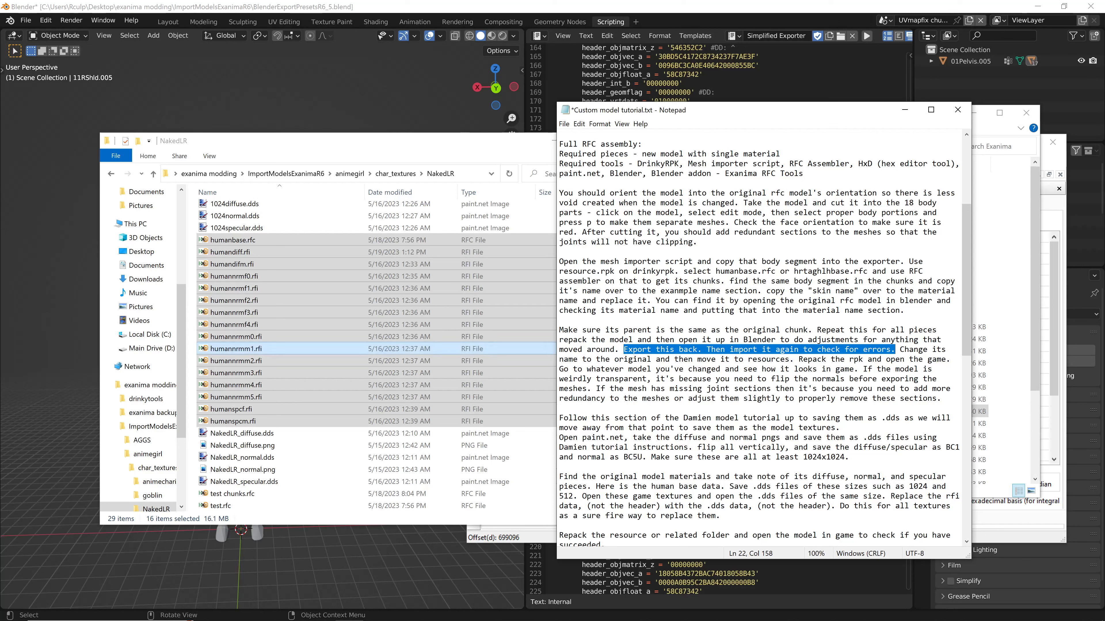
- Switch to the Exanima folder, launch Exanima.exe and continue the existing arena career
left_click(984, 171)
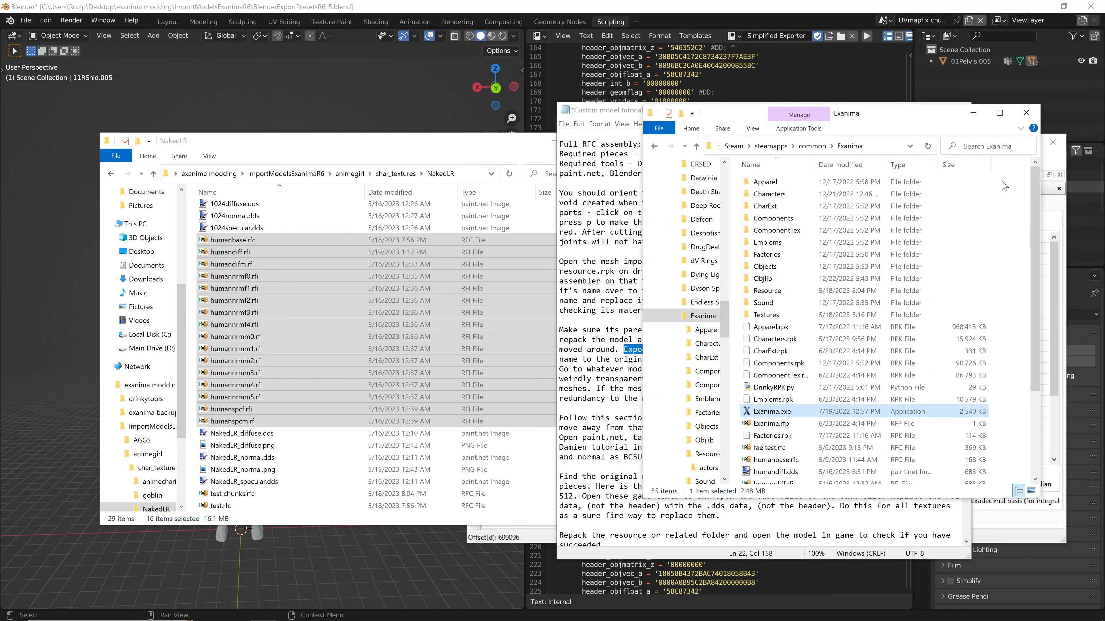
double_click(797, 413)
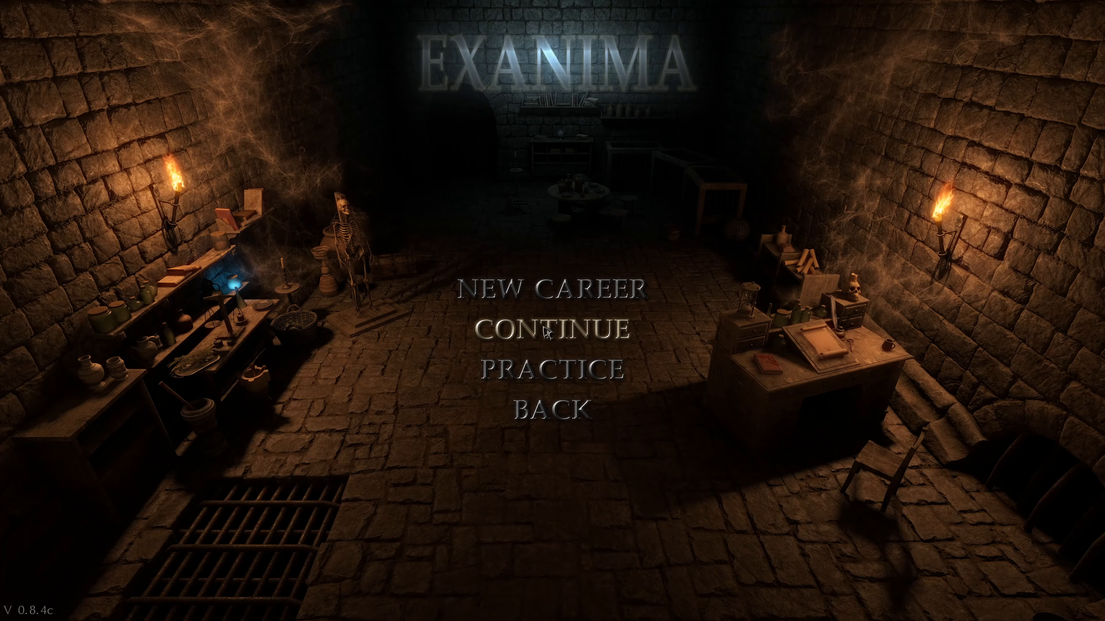
left_click(545, 333)
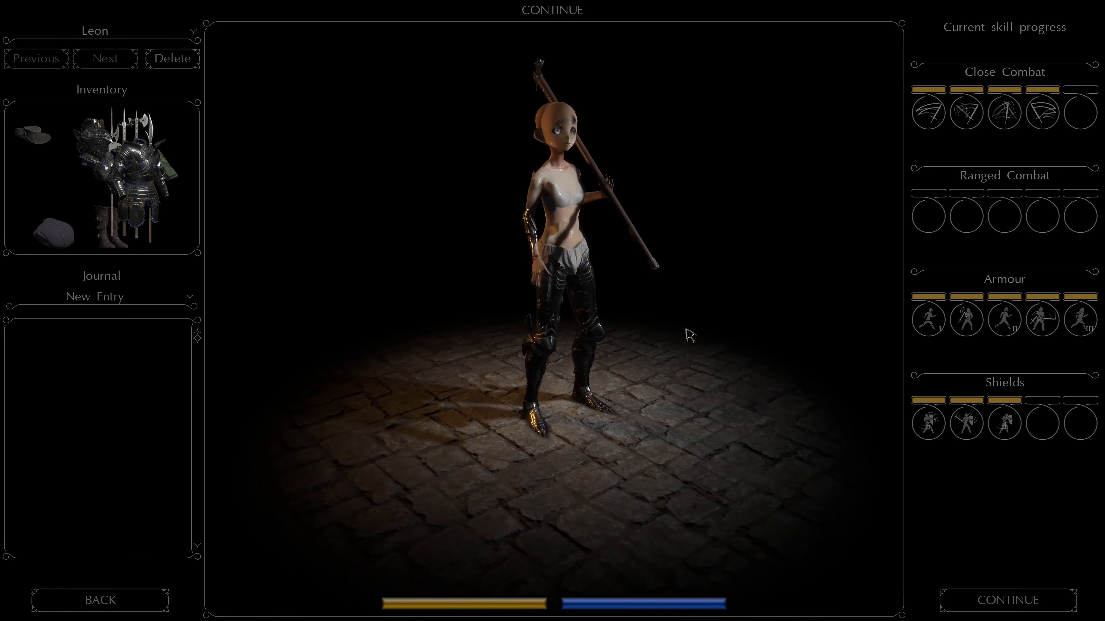
- Equip the custom character with the plate armour and helmet from the inventory, check the fit from several sides and exit the game
left_click_drag(686, 330, 365, 235)
left_click_drag(137, 185, 552, 209)
left_click_drag(620, 267, 456, 235)
left_click_drag(116, 171, 553, 240)
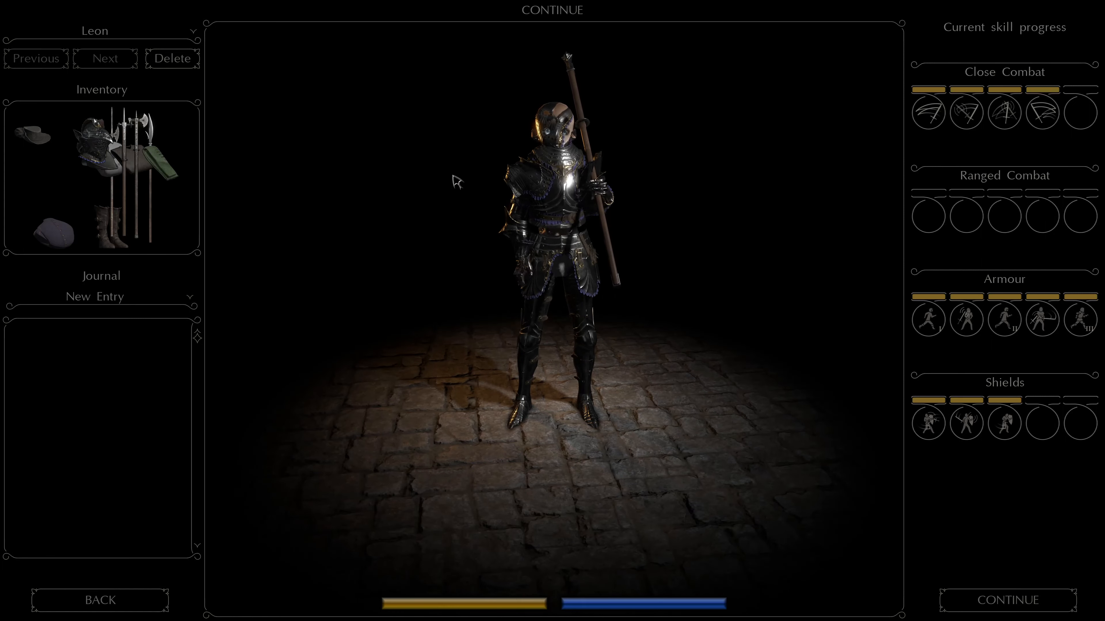
left_click_drag(94, 144, 478, 179)
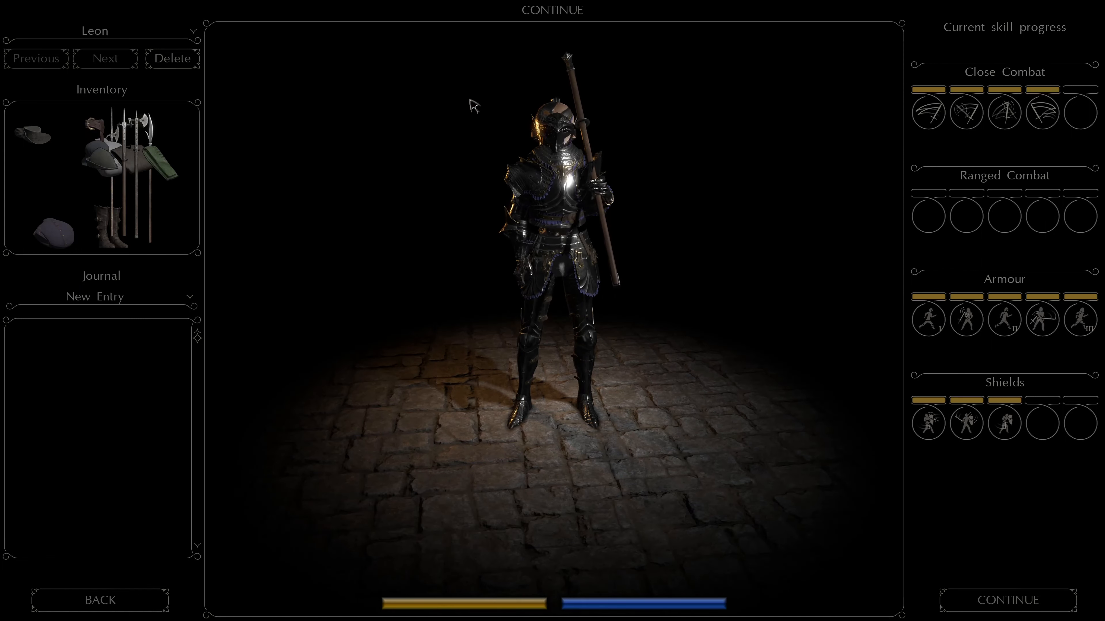
left_click_drag(625, 166, 493, 185)
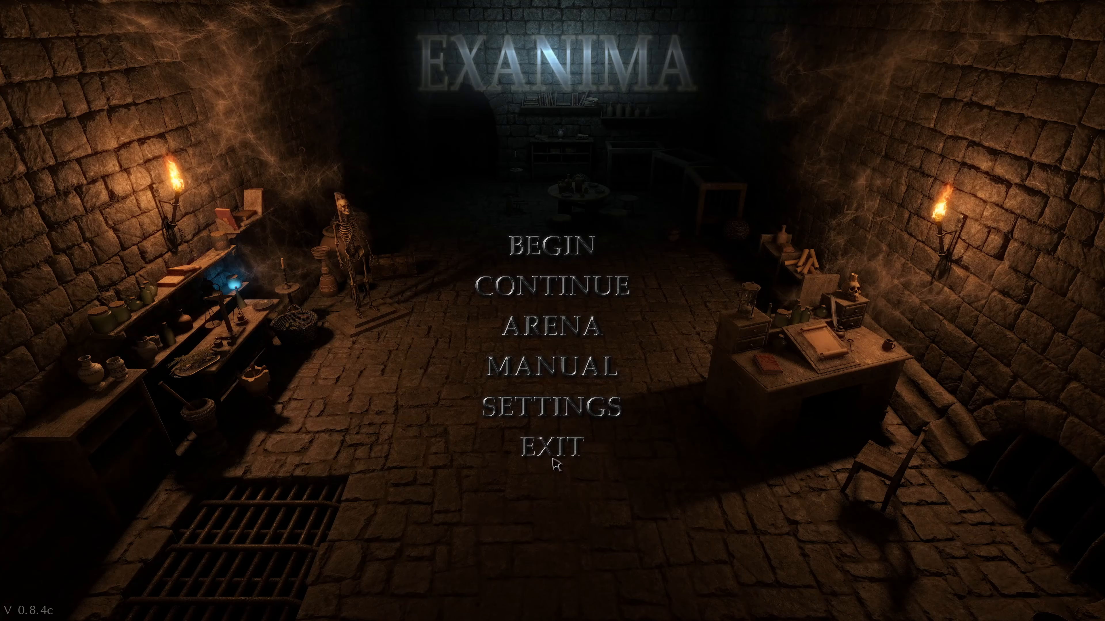
left_click(555, 457)
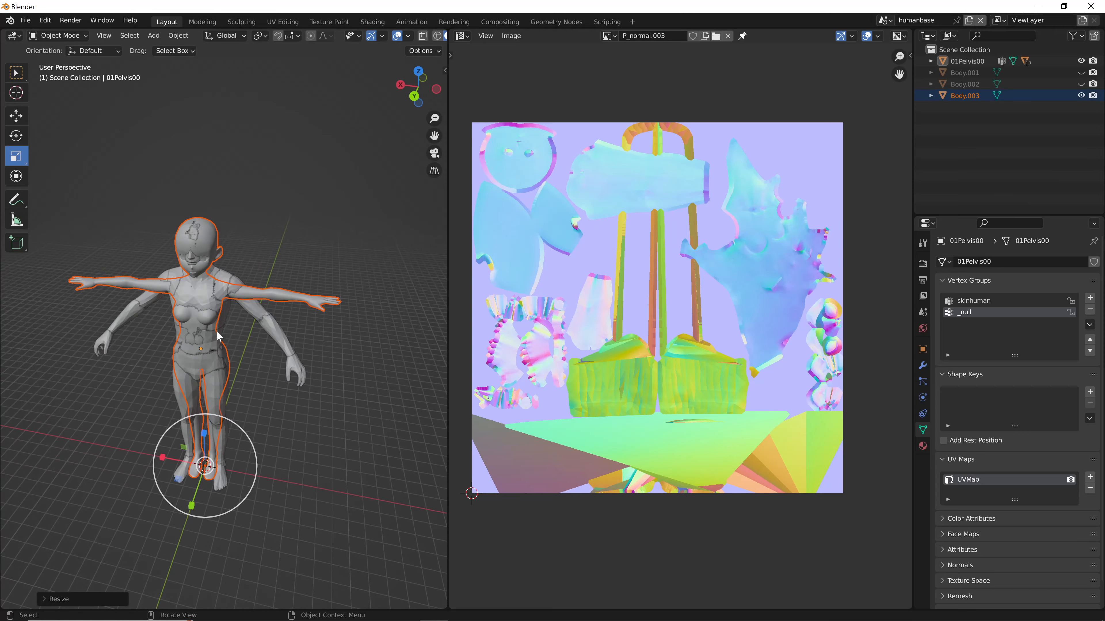
- In Blender, rotate the upper arm 12RUArm004 to line up with the outstretched arm of Body.003
scroll(278, 369, "up", 4)
middle_click_drag(289, 365, 302, 314)
scroll(255, 327, "up", 2)
left_click(321, 269)
middle_click_drag(327, 272, 324, 305)
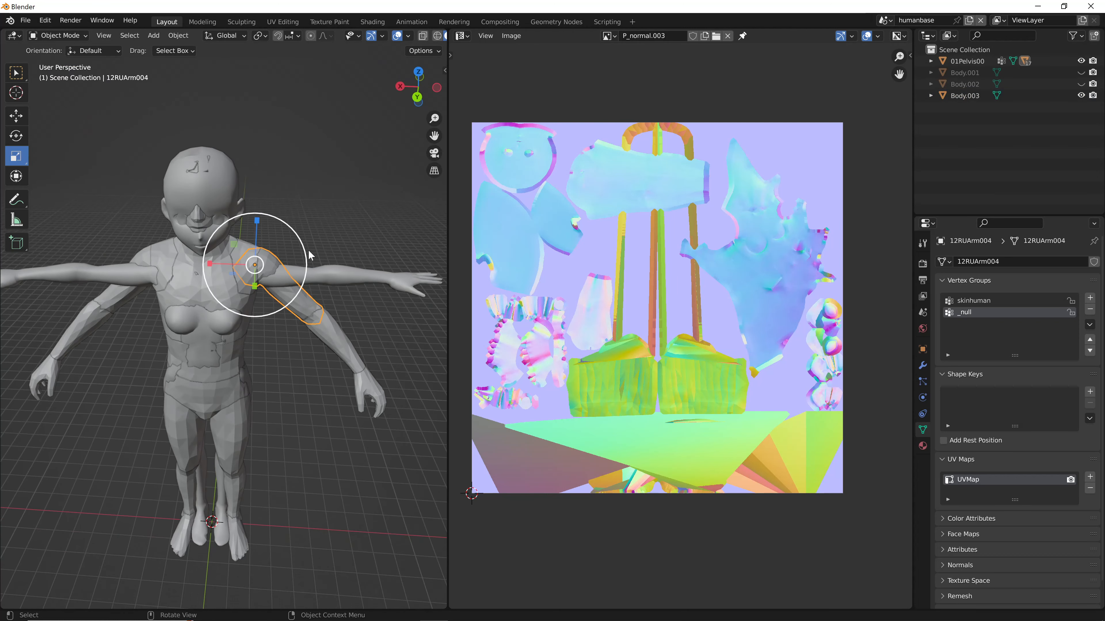
middle_click_drag(310, 255, 114, 186)
left_click(21, 117)
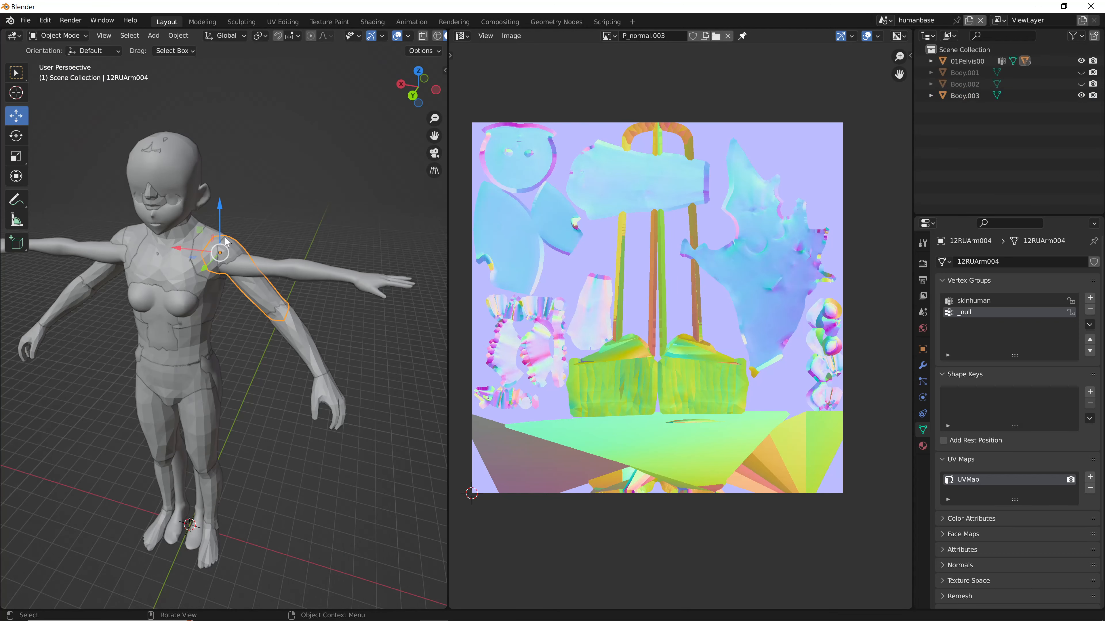
left_click(16, 136)
mouse_move(261, 235)
left_mouse_down()
mouse_move(300, 281)
mouse_move(242, 208)
mouse_move(250, 244)
left_mouse_up()
middle_click_drag(250, 244, 319, 287)
left_click(159, 292)
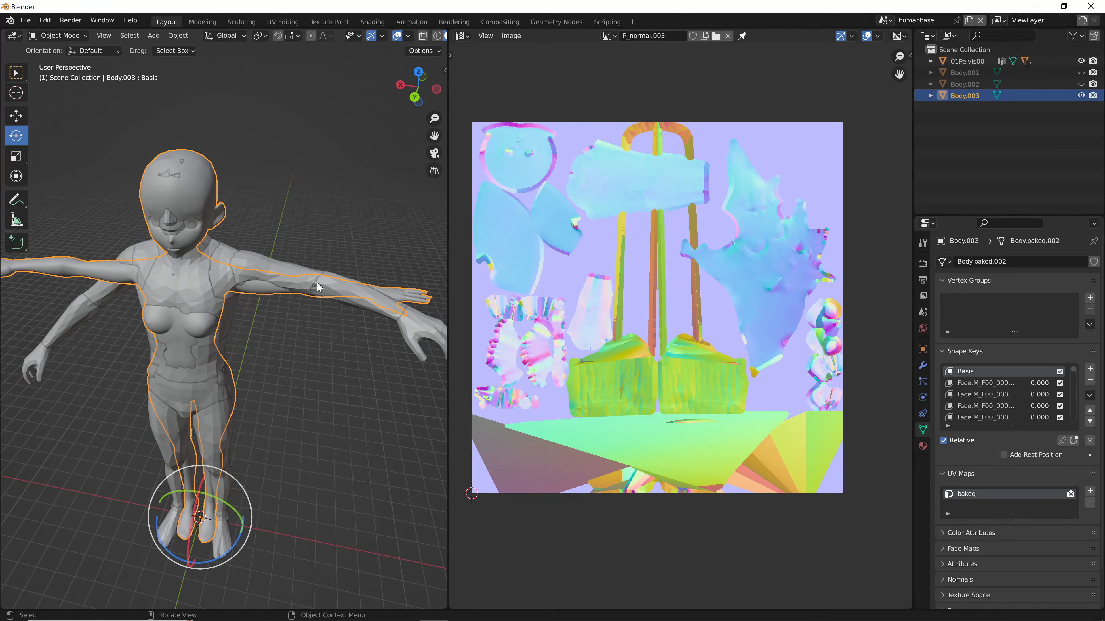
- Add a Shrinkwrap modifier to the upper arm 12RUArm004 with Body.003 as its target
left_click(265, 282)
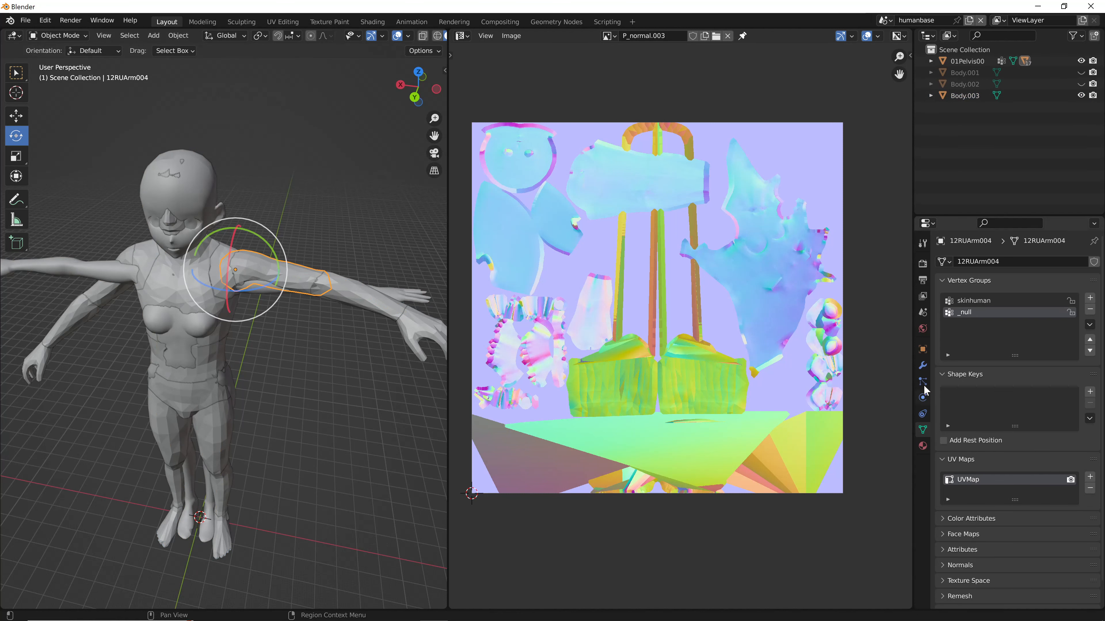
left_click(923, 366)
left_click(982, 262)
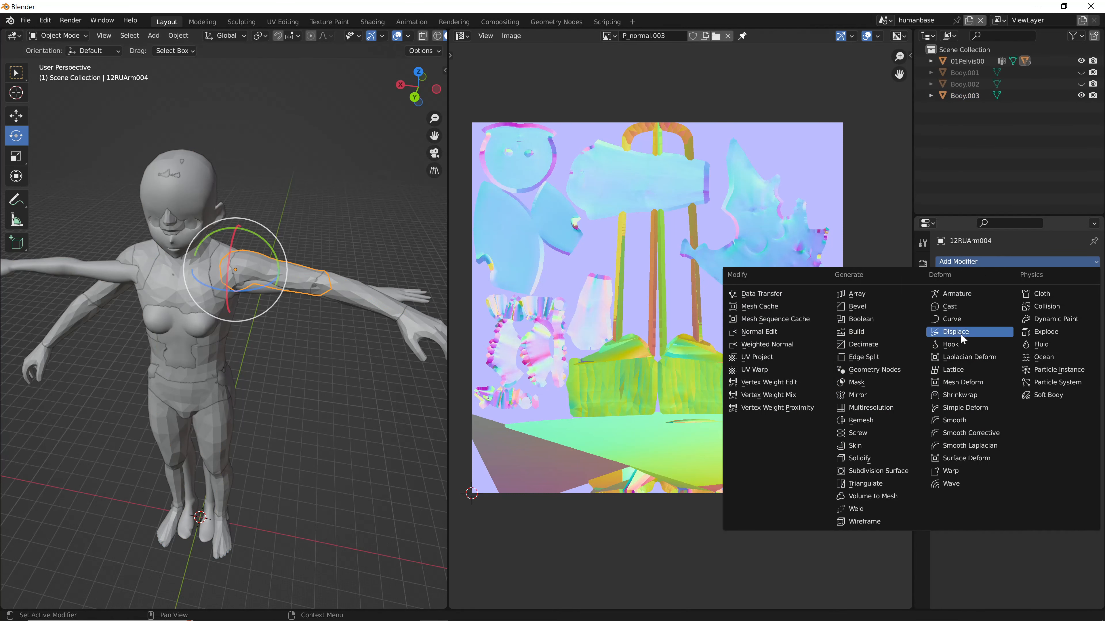
left_click(963, 395)
left_click(1014, 327)
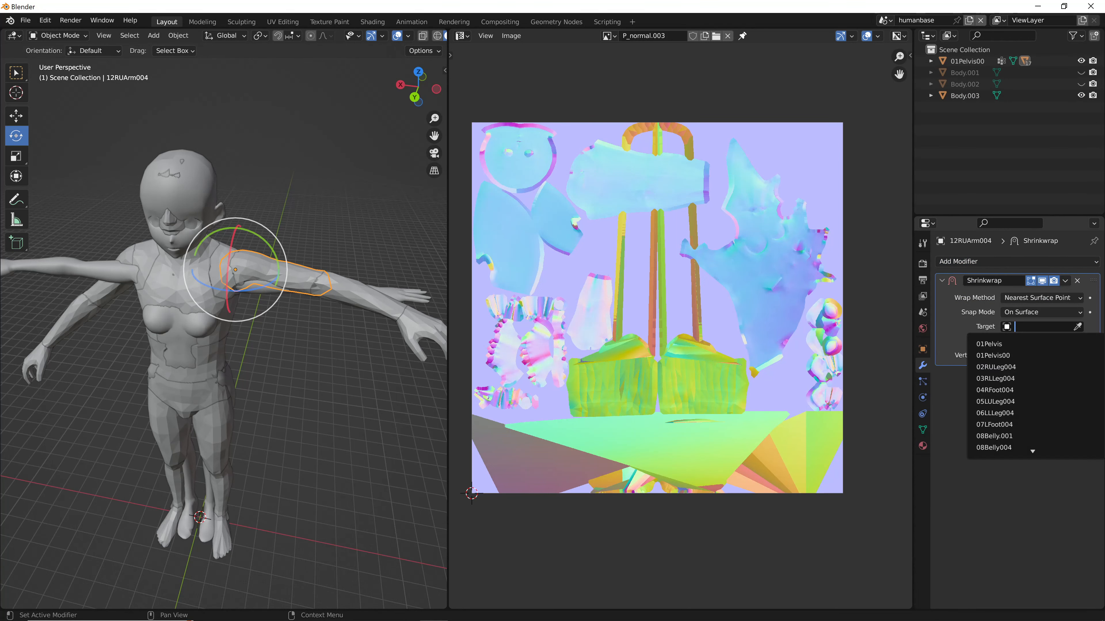
scroll(1035, 396, "down", 20)
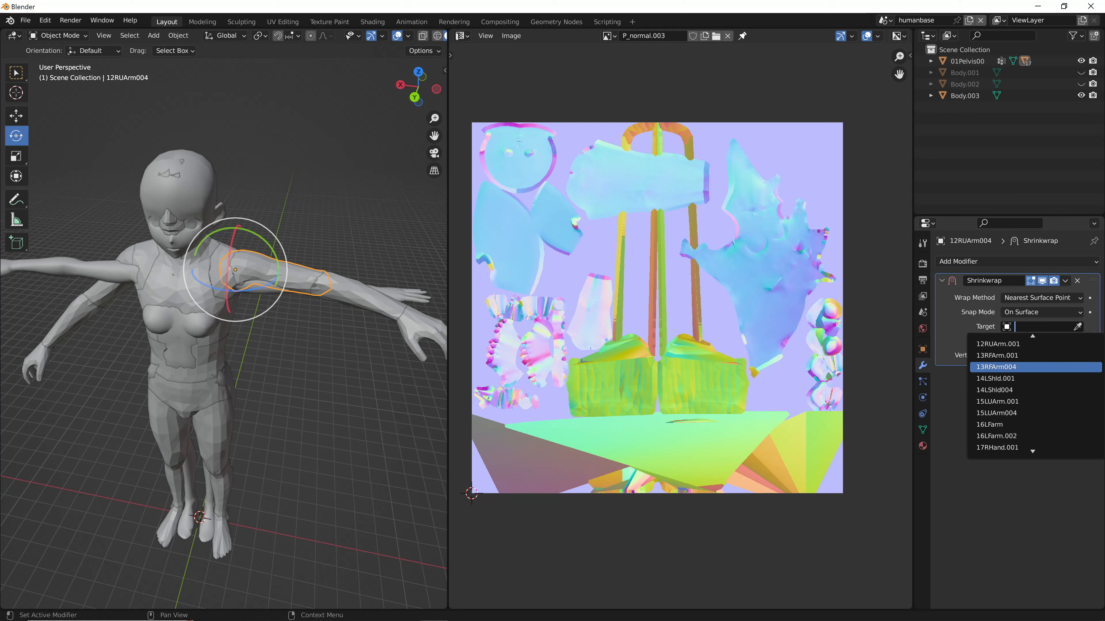
scroll(1035, 425, "down", 10)
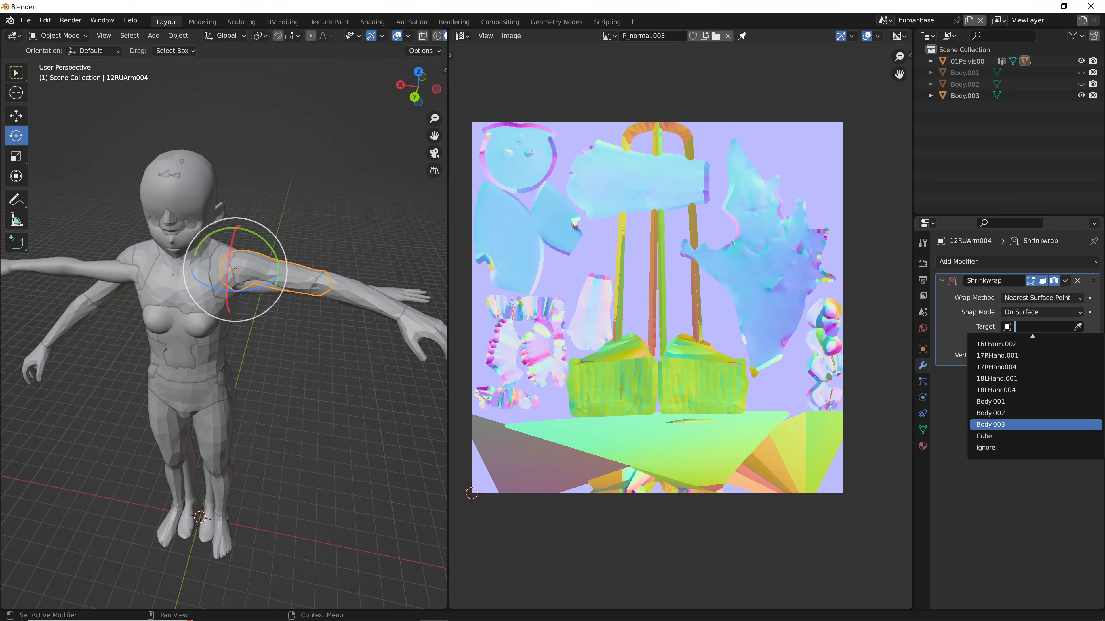
left_click(1035, 425)
- Hide Body.003 and apply the Shrinkwrap modifier on the upper arm
mouse_move(229, 328)
middle_mouse_down()
mouse_move(233, 359)
mouse_move(230, 321)
middle_mouse_up()
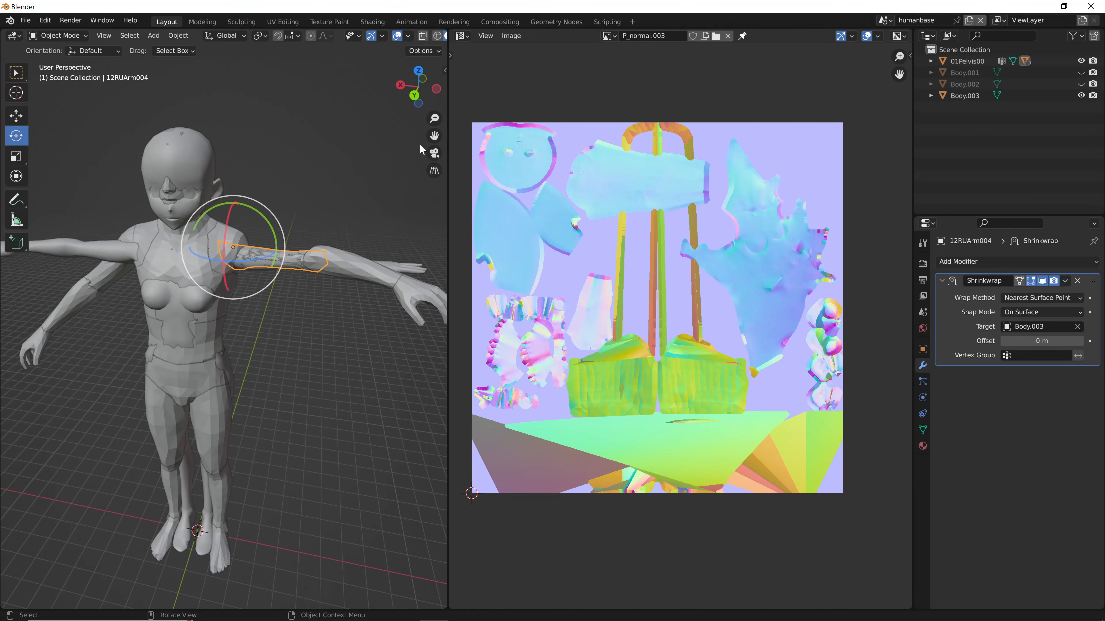
left_click(1081, 96)
middle_click_drag(283, 205, 307, 224)
scroll(352, 220, "up", 3)
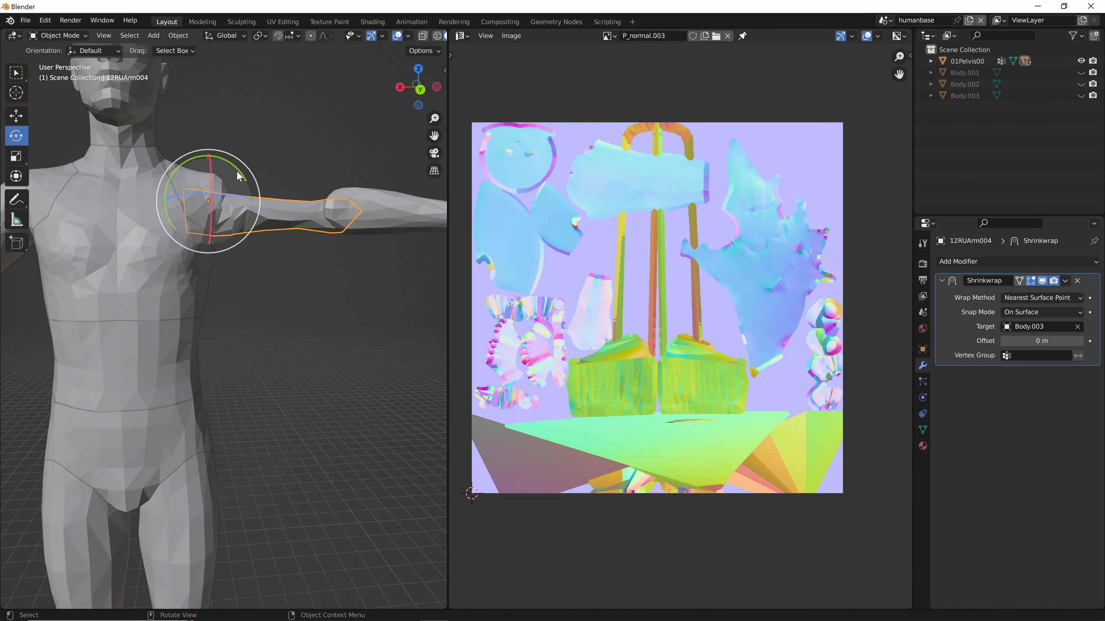
left_click_drag(238, 176, 249, 164)
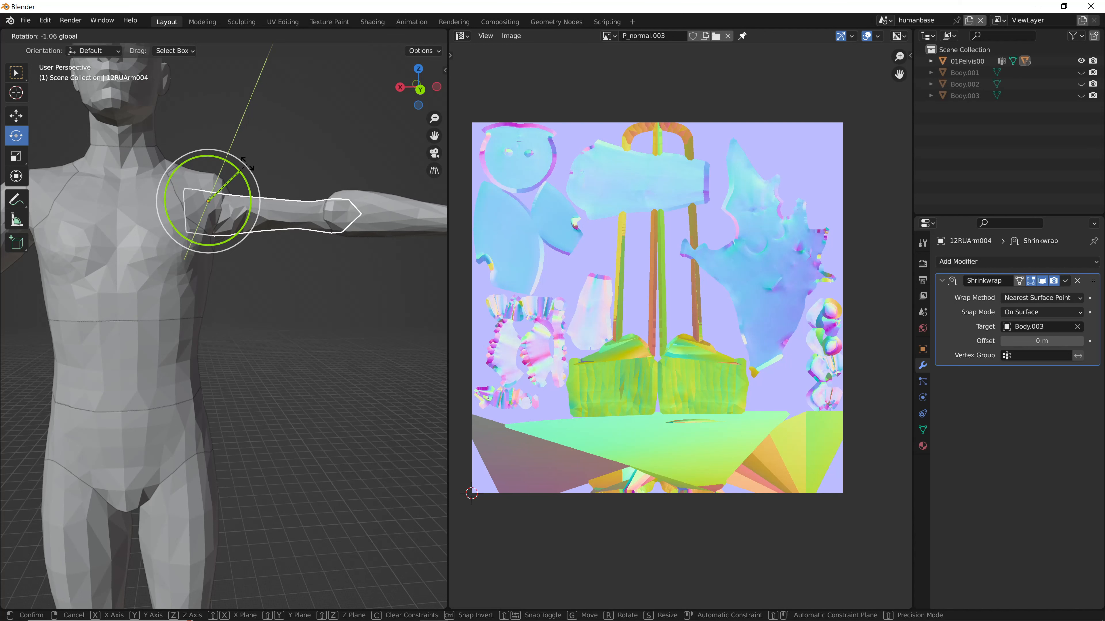
left_click(249, 164)
left_click(1065, 280)
left_click(1057, 297)
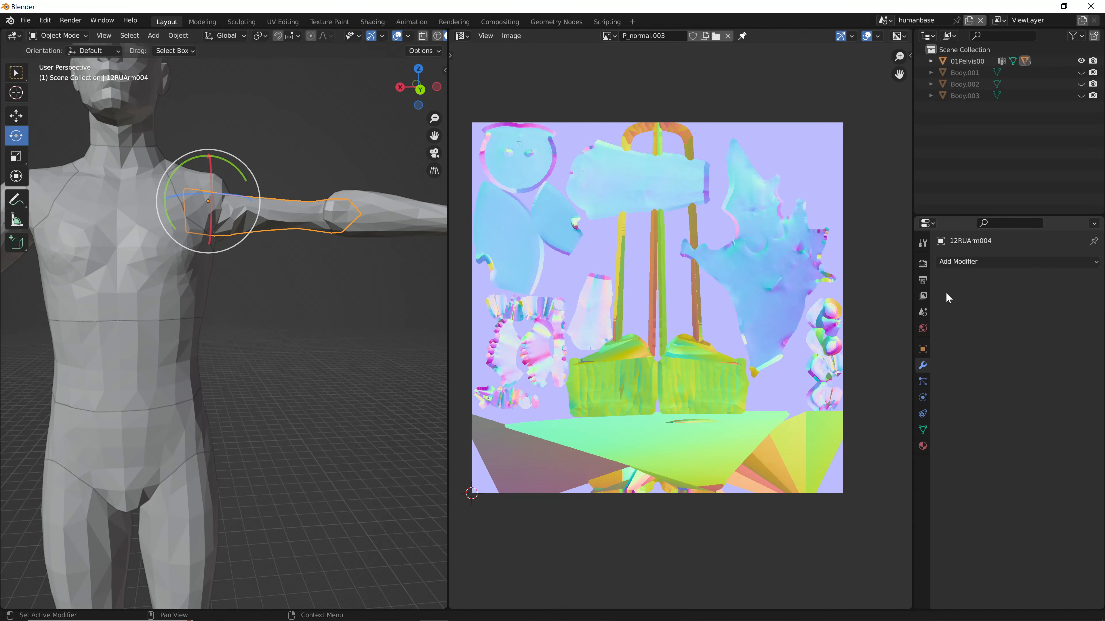
- Select the head part 10Head004 and examine the segmented human body with its shrinkwrapped upper arm
scroll(344, 312, "down", 3)
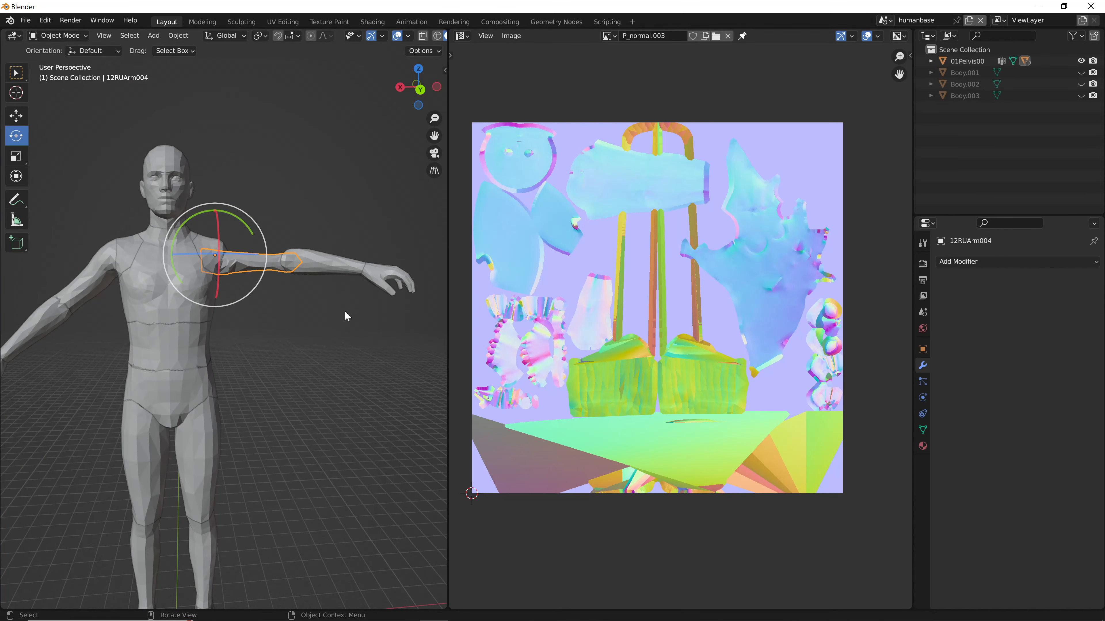
left_click(163, 183)
middle_click_drag(306, 178, 293, 195)
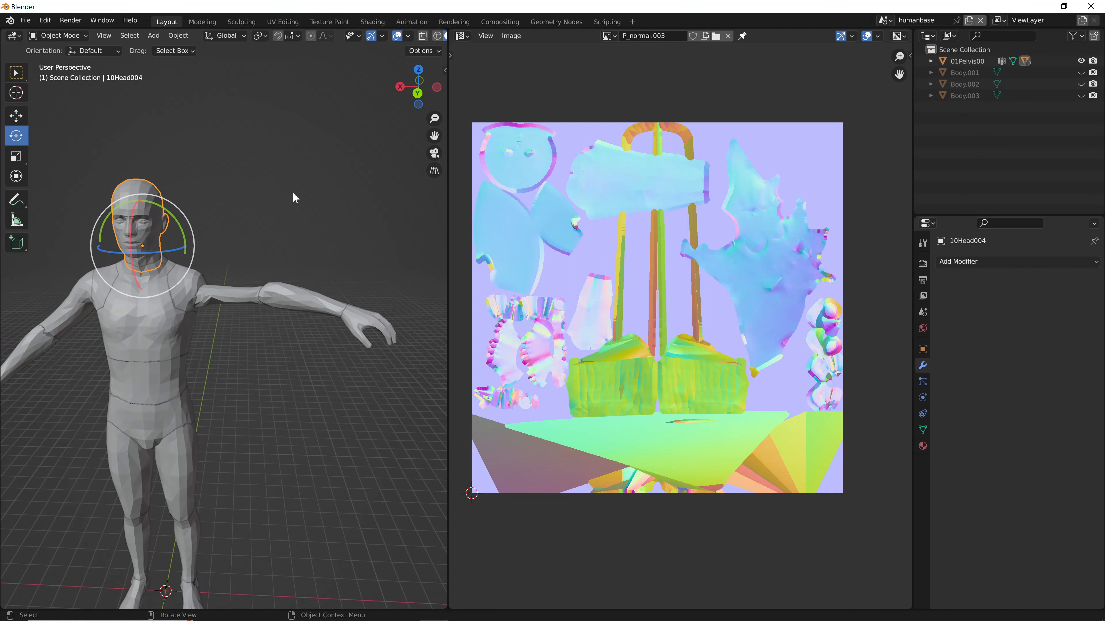
scroll(259, 273, "up", 4)
scroll(258, 273, "down", 2)
scroll(205, 303, "down", 3)
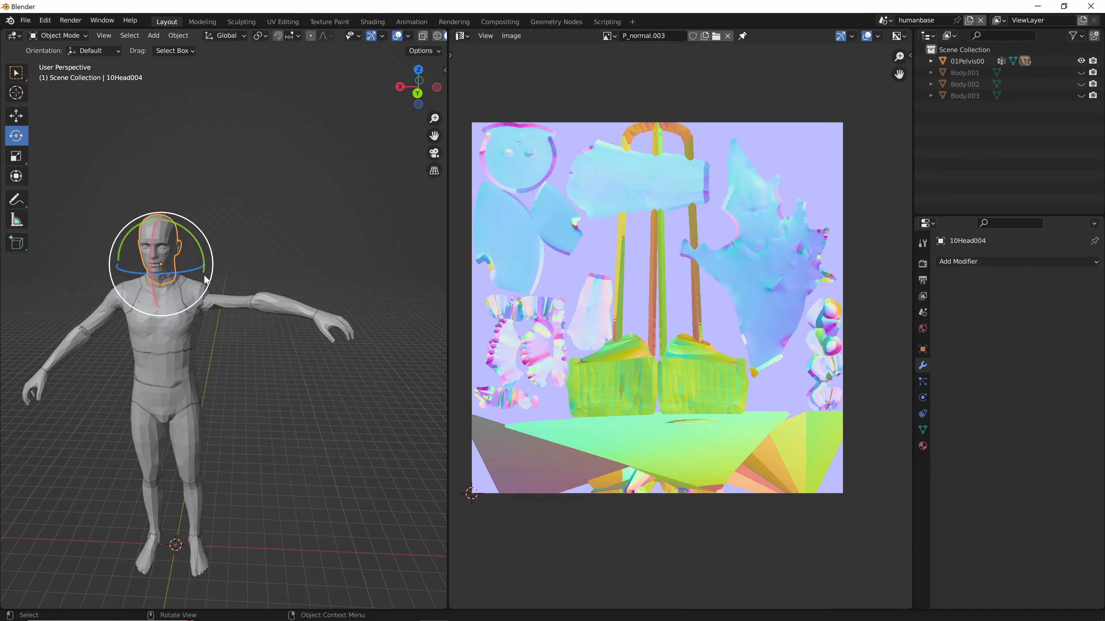
scroll(218, 282, "up", 1)
scroll(192, 161, "down", 3)
scroll(257, 334, "up", 3)
middle_click_drag(257, 333, 309, 281)
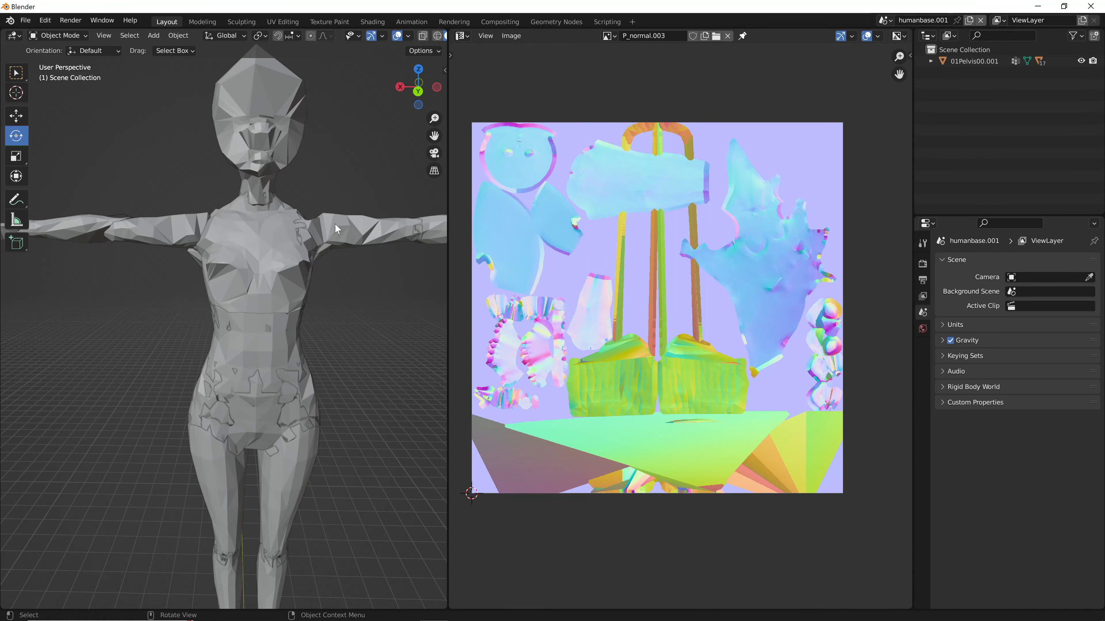
- Examine the fully shrinkwrapped body in the humanbase.001 scene and compare it with the original human model
middle_click_drag(335, 223, 258, 231)
scroll(358, 229, "down", 3)
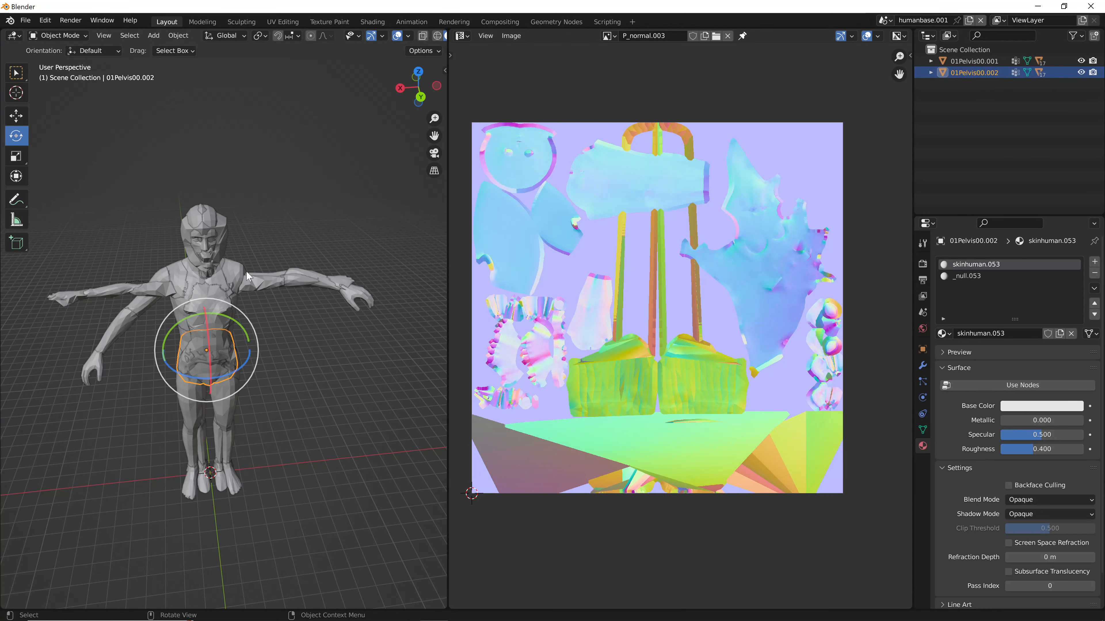
middle_click_drag(247, 277, 268, 203)
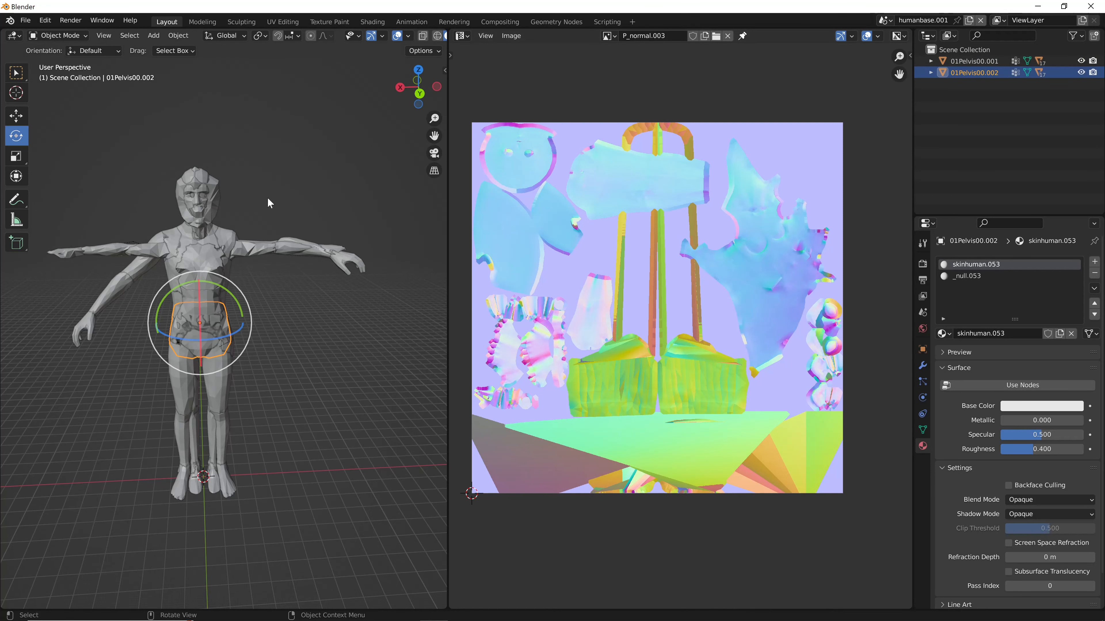
left_click(204, 200)
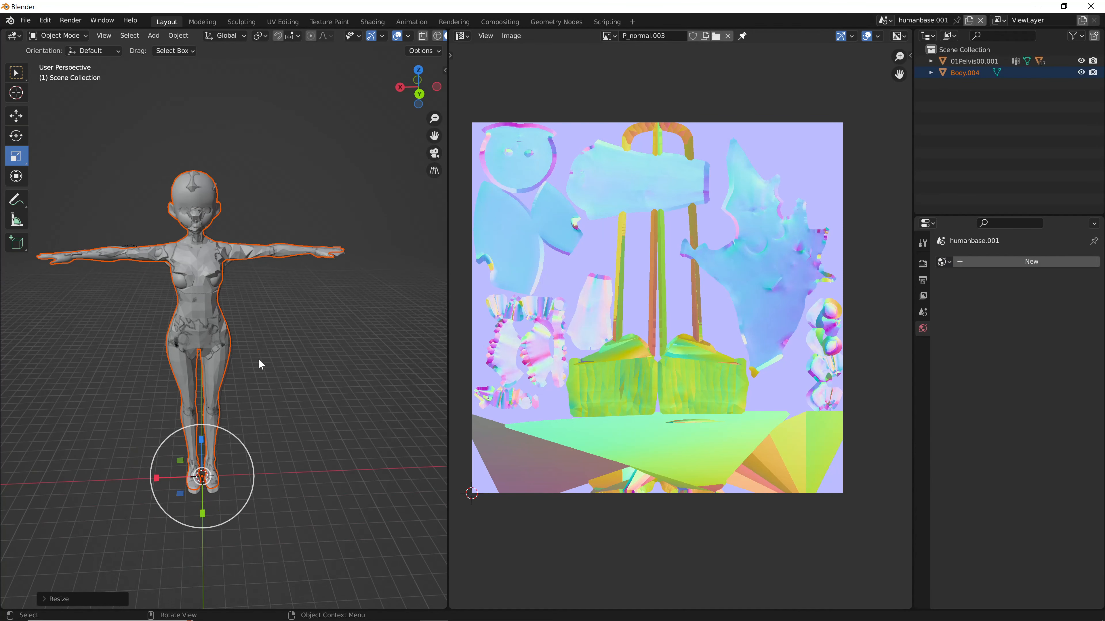
- Select the whole 01Pelvis00.001 hierarchy, hide Body.004 and join the selected parts into one mesh
left_click(1053, 62)
middle_click_drag(275, 219, 306, 225, "shift")
scroll(306, 225, "up", 1)
scroll(307, 225, "up", 1)
scroll(306, 226, "down", 1)
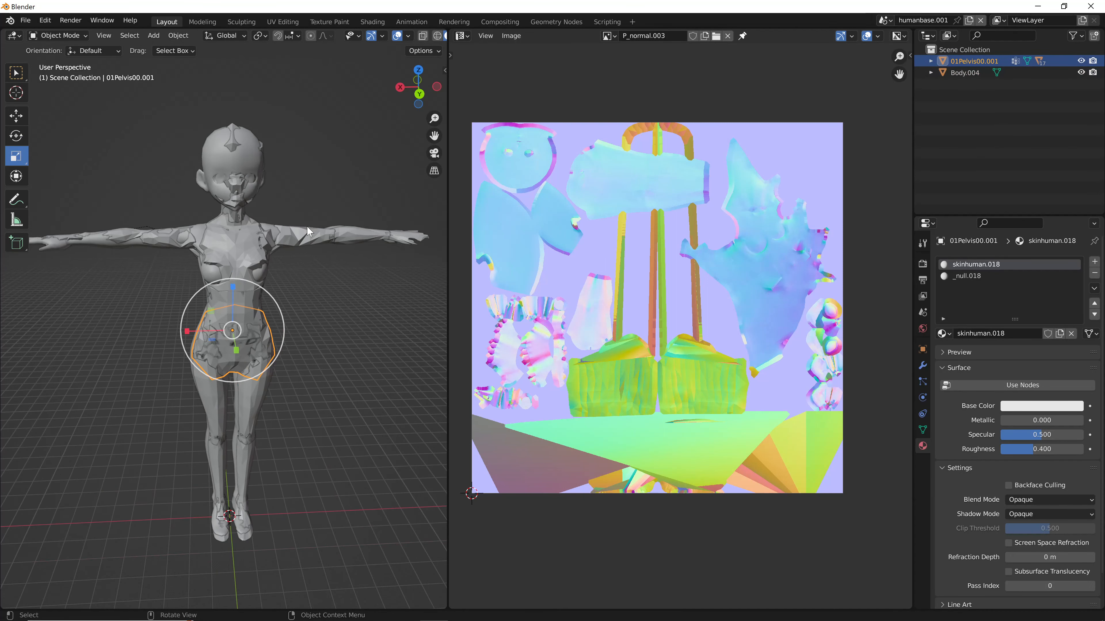
right_click(985, 60)
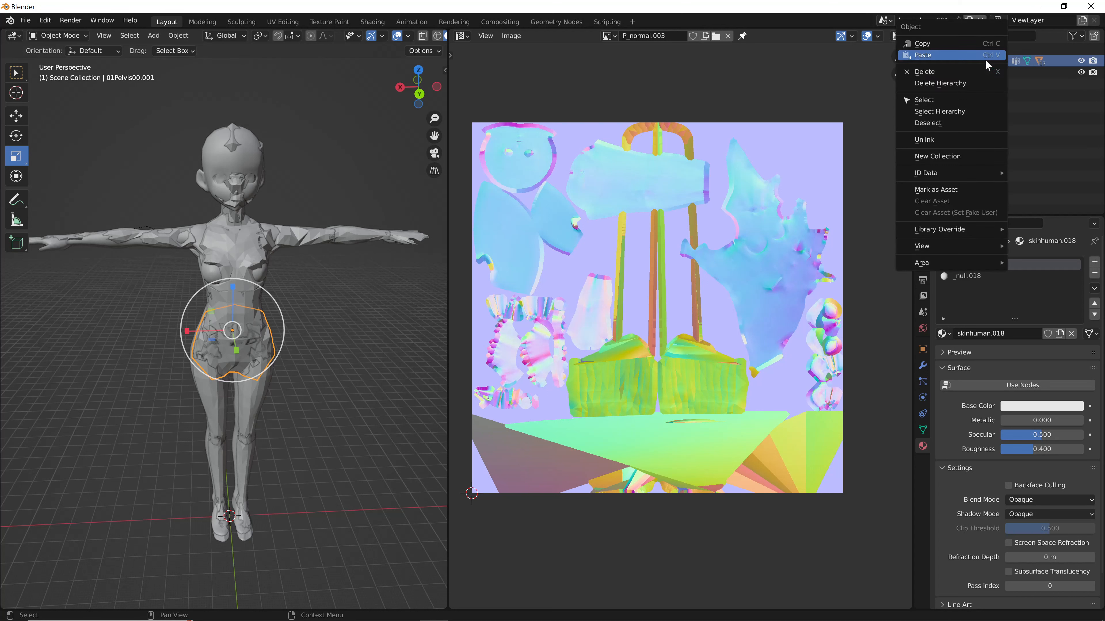
right_click(971, 59)
left_click(951, 111)
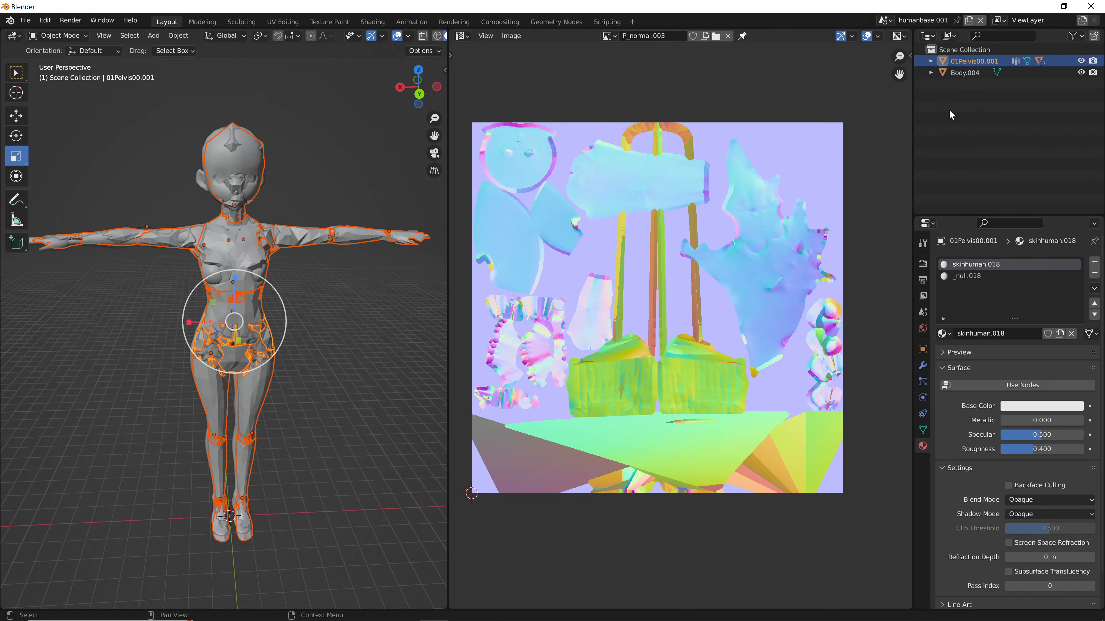
left_click(1080, 73)
right_click(231, 307)
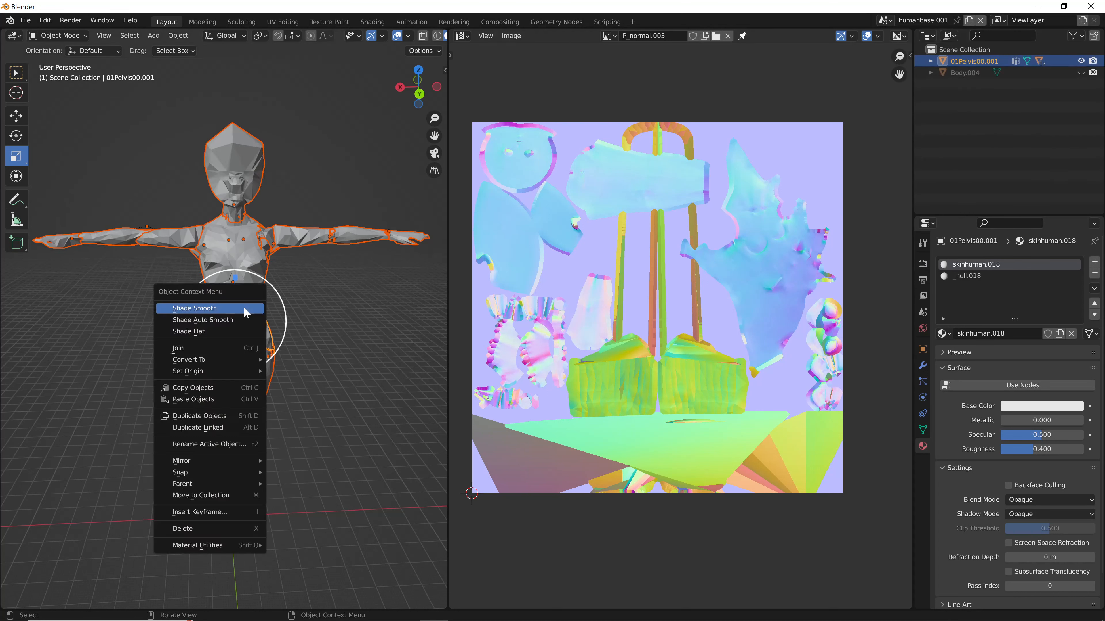
left_click(224, 348)
scroll(343, 347, "down", 2)
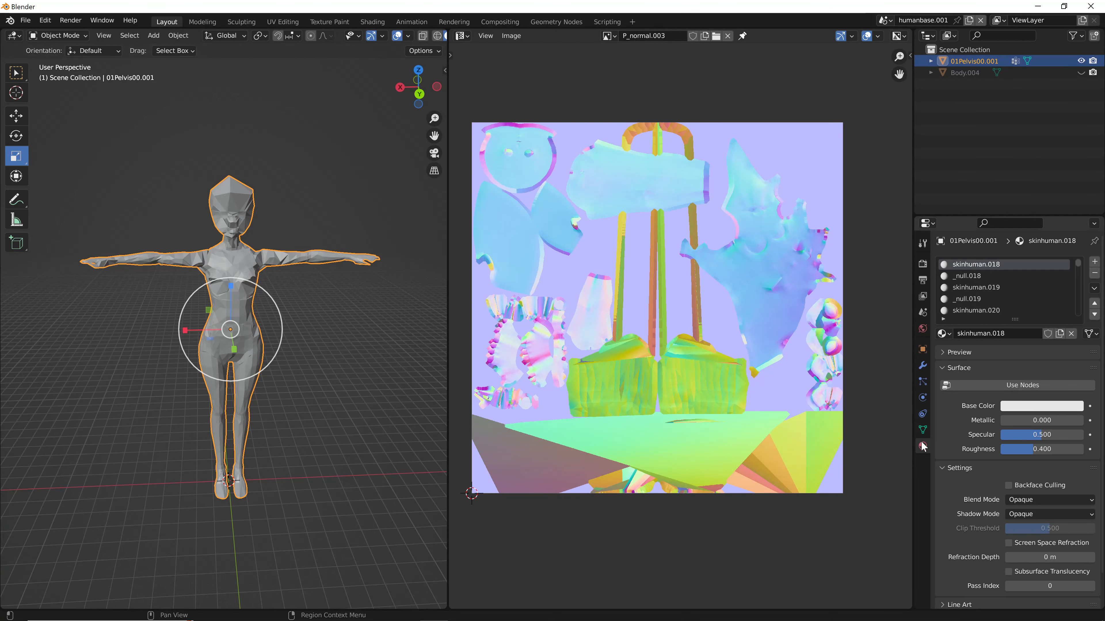
- Remove all material slots from the joined 01Pelvis00.001 mesh and give it one new material
left_click(1094, 273)
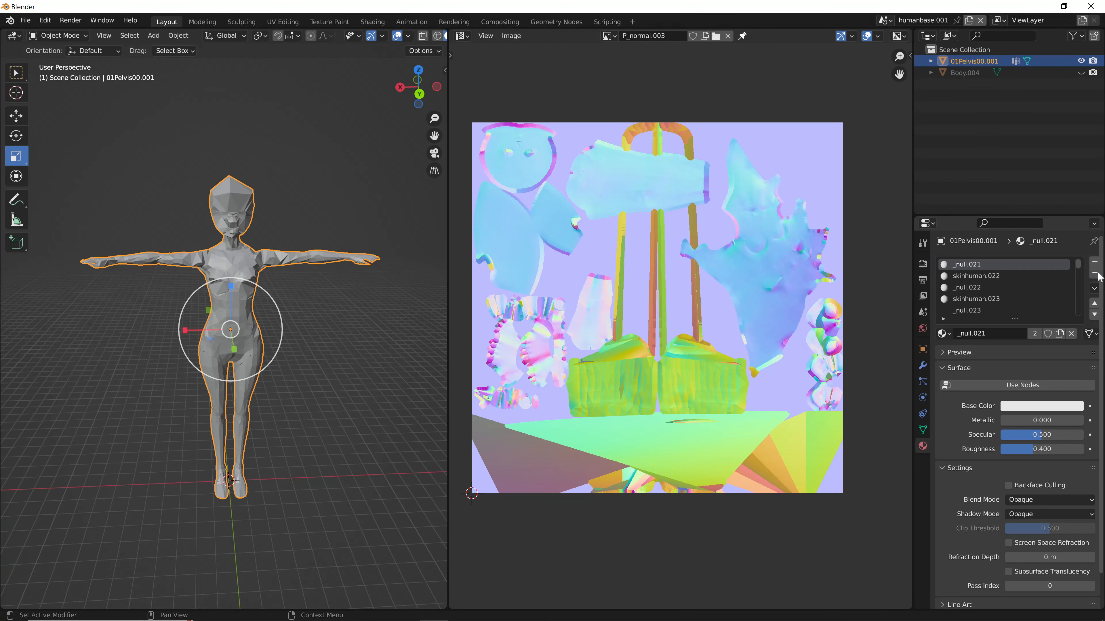
left_click(1094, 273)
left_click(1095, 273)
left_click(1094, 274)
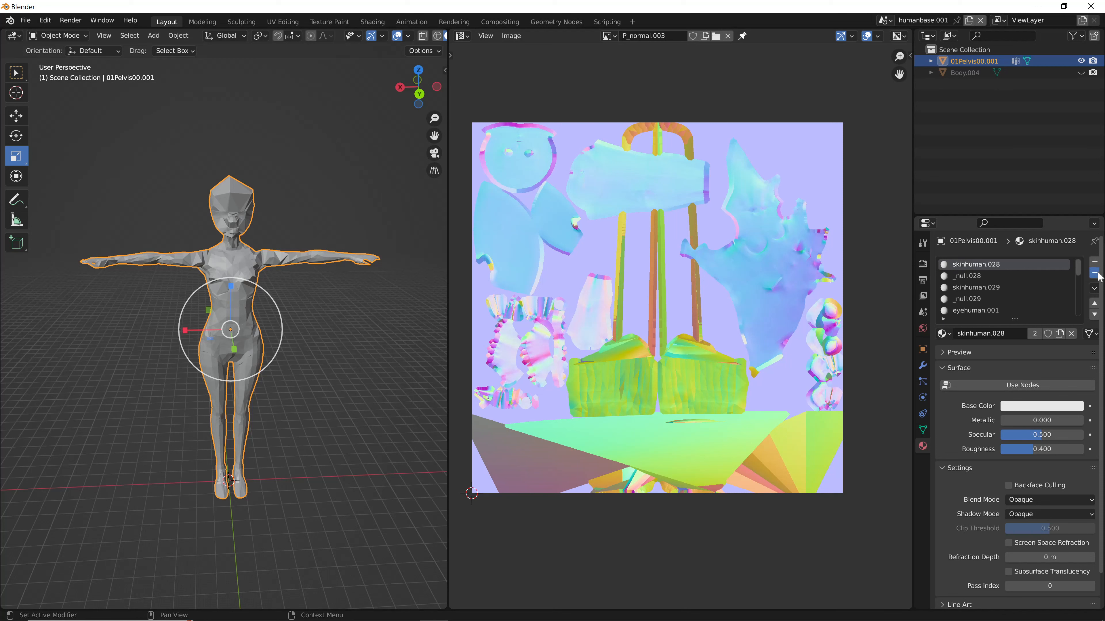
left_click(1094, 273)
left_click(1094, 273)
left_click(1095, 273)
left_click(1095, 273)
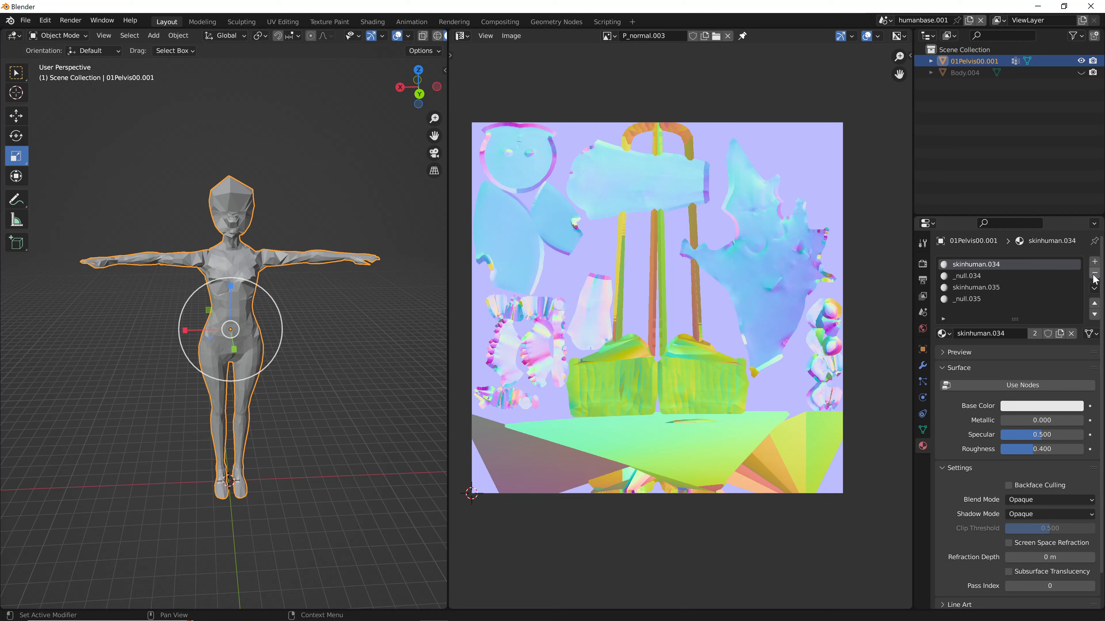
left_click(1095, 273)
left_click(1095, 274)
left_click(1018, 310)
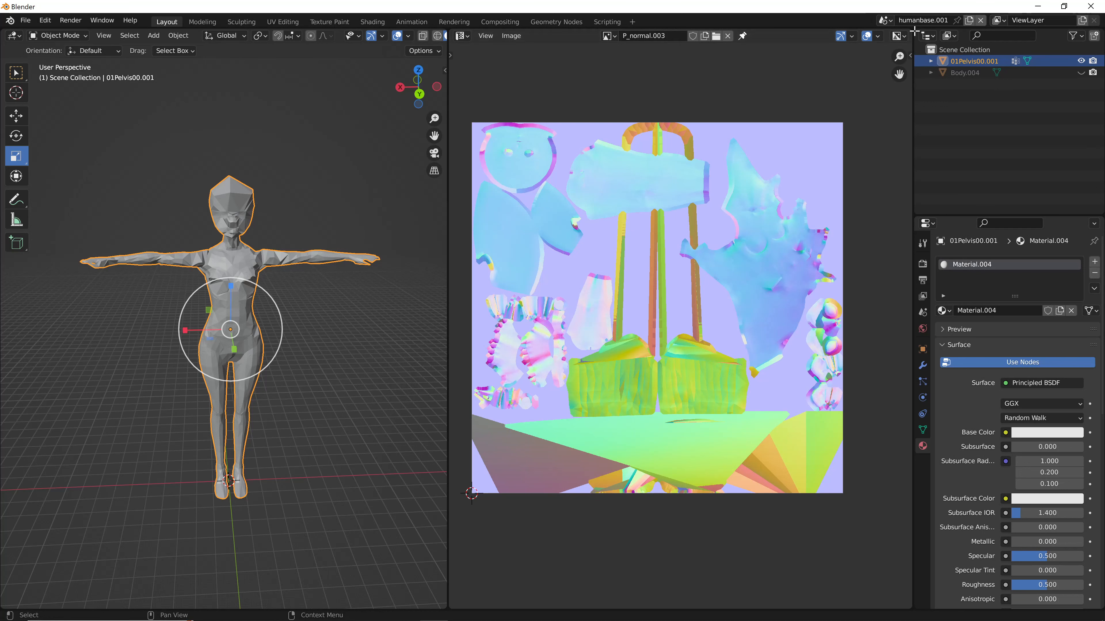
- Split the image editor area horizontally and change the upper part to the Shader Editor
left_click_drag(451, 44, 473, 462)
left_click(465, 36)
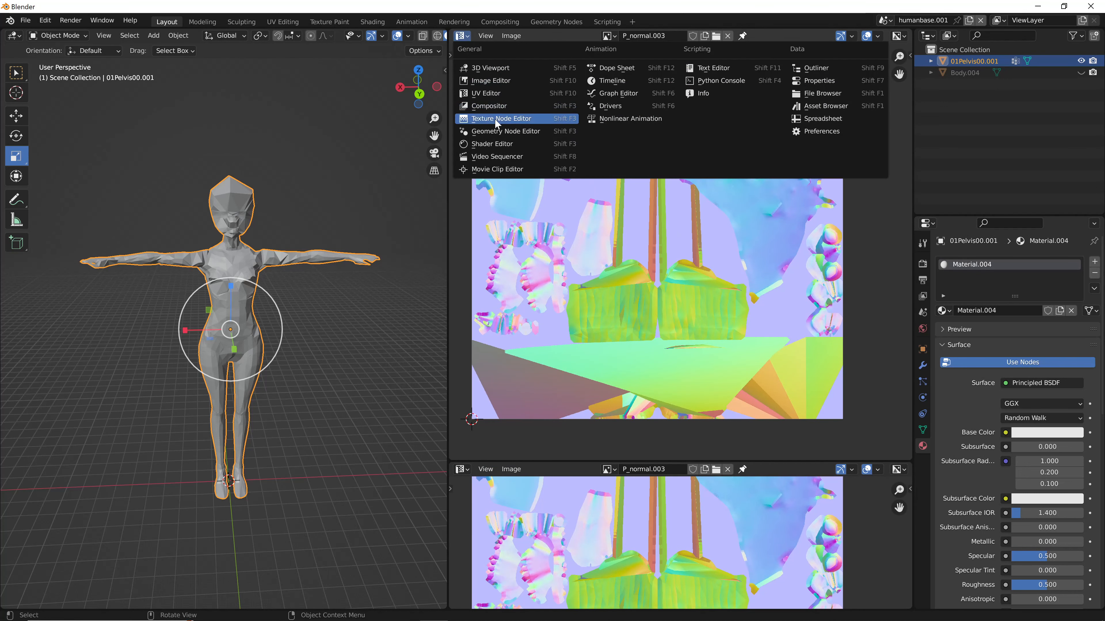
left_click(512, 145)
middle_click_drag(541, 232, 603, 158)
- Switch to the browser to look at the texture-baking section of Custom models in Exanima part 2, and return to the Blender model
key("alt+Tab")
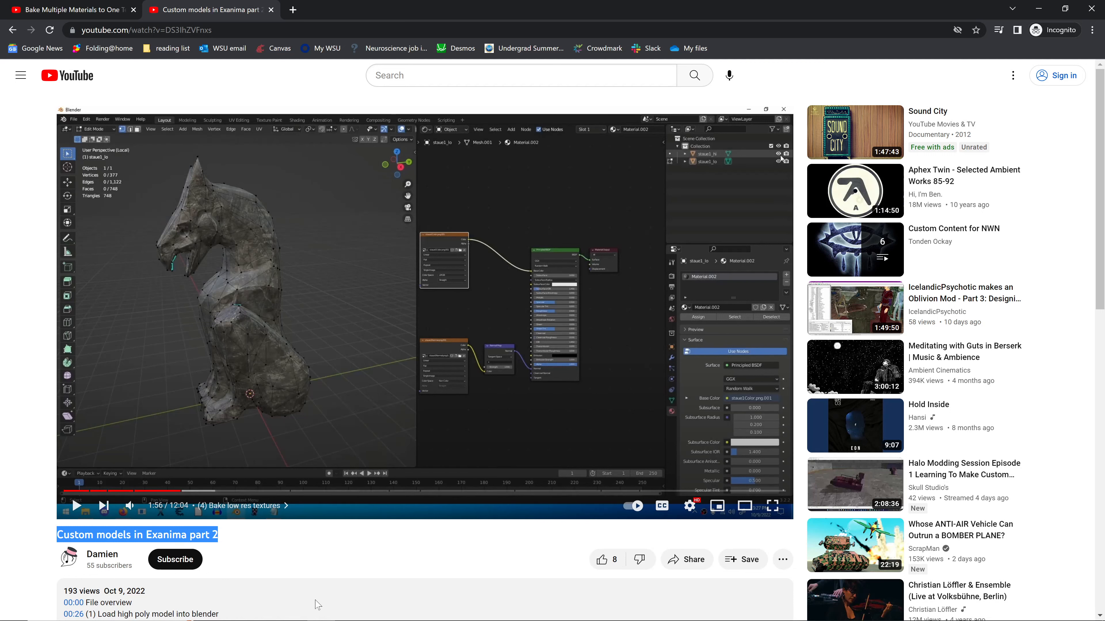
mouse_move(351, 612)
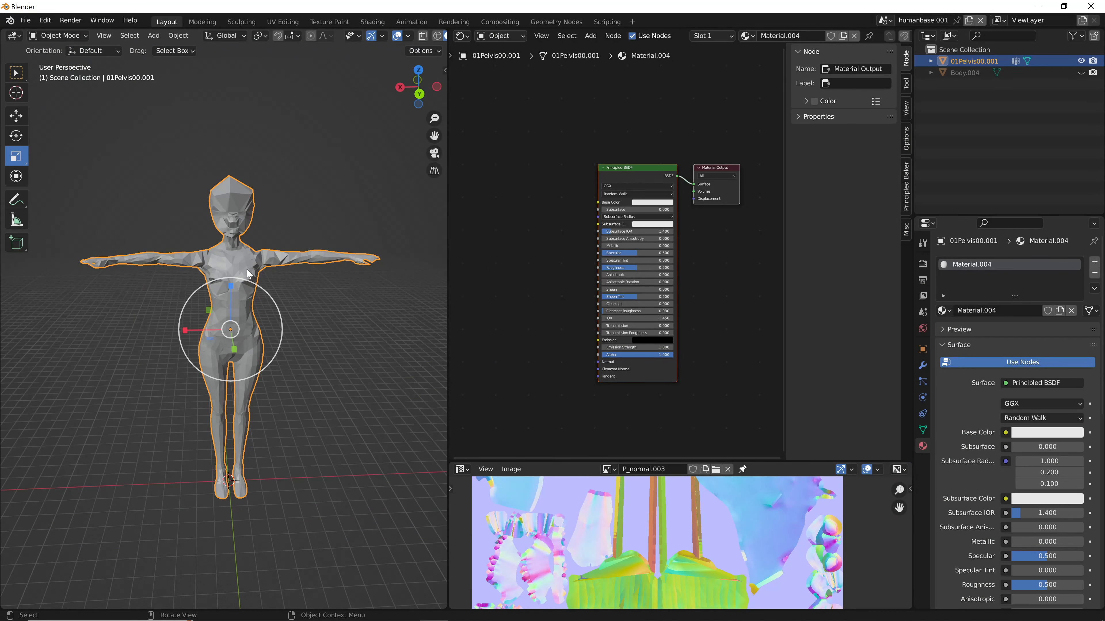
middle_click_drag(249, 279, 271, 295)
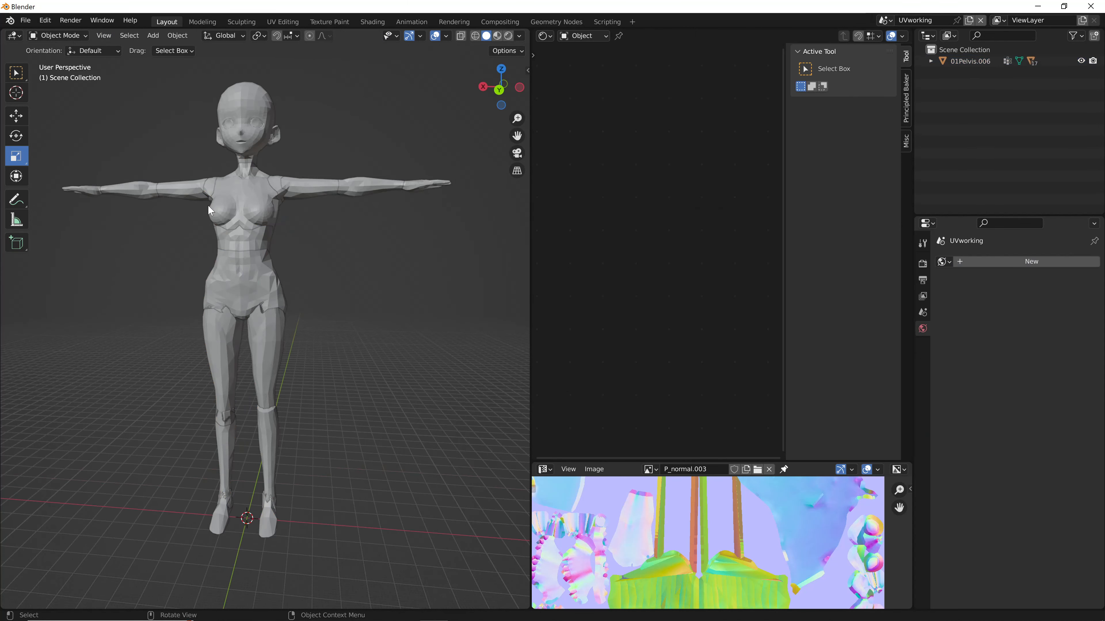
- Examine the segmented anime model in the UVworking scene in Material Preview shading, and return to Solid shading
middle_click_drag(208, 204, 235, 202)
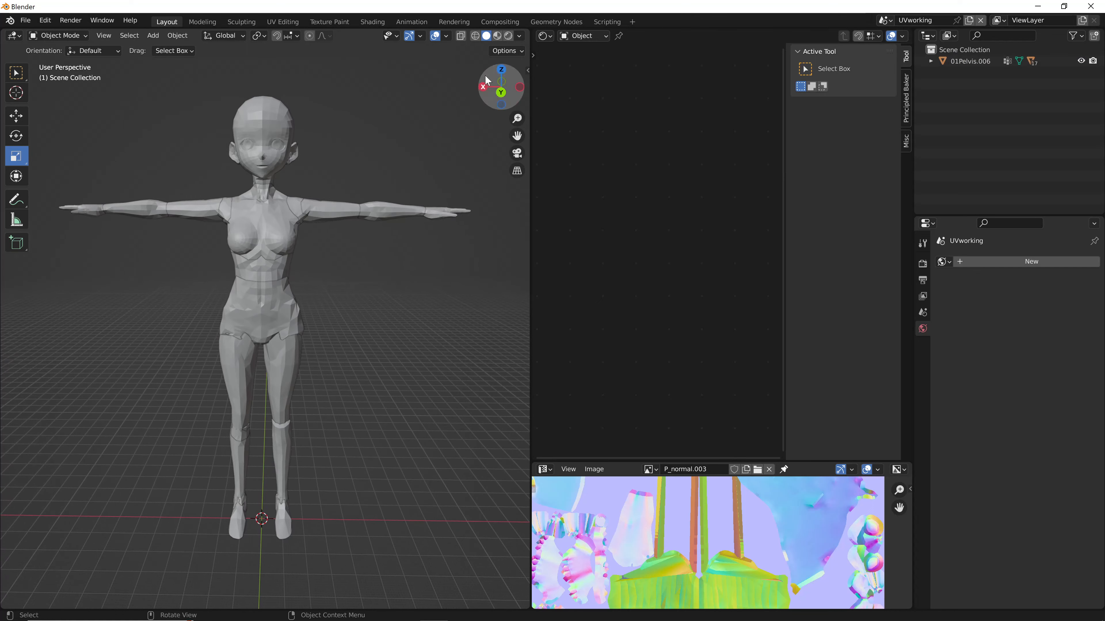
left_click(499, 37)
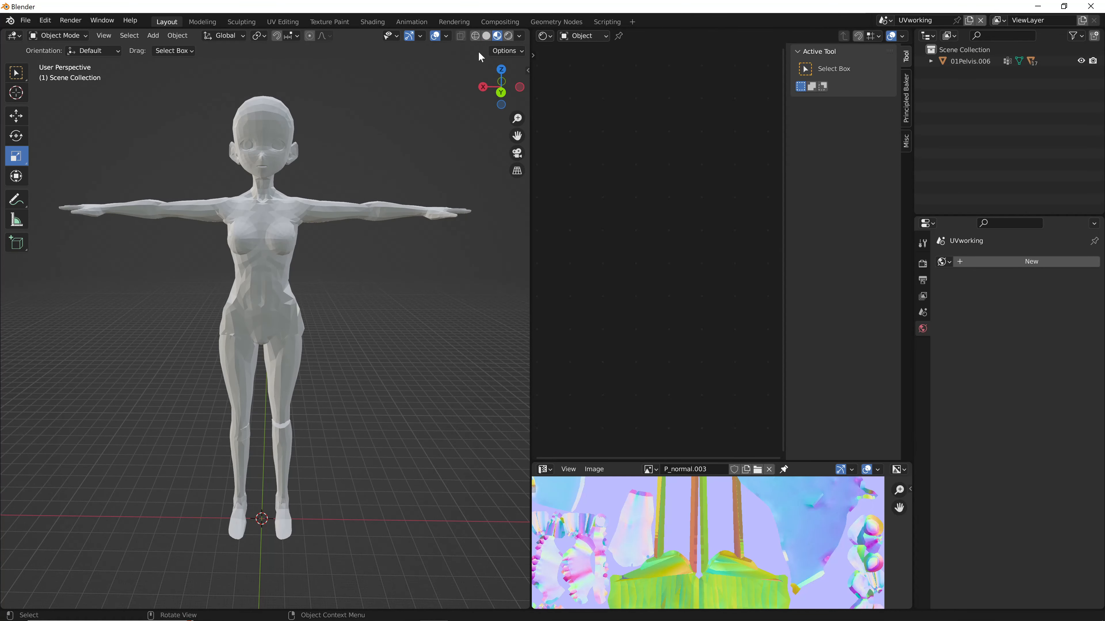
left_click(484, 36)
scroll(217, 409, "down", 3)
scroll(239, 392, "up", 3)
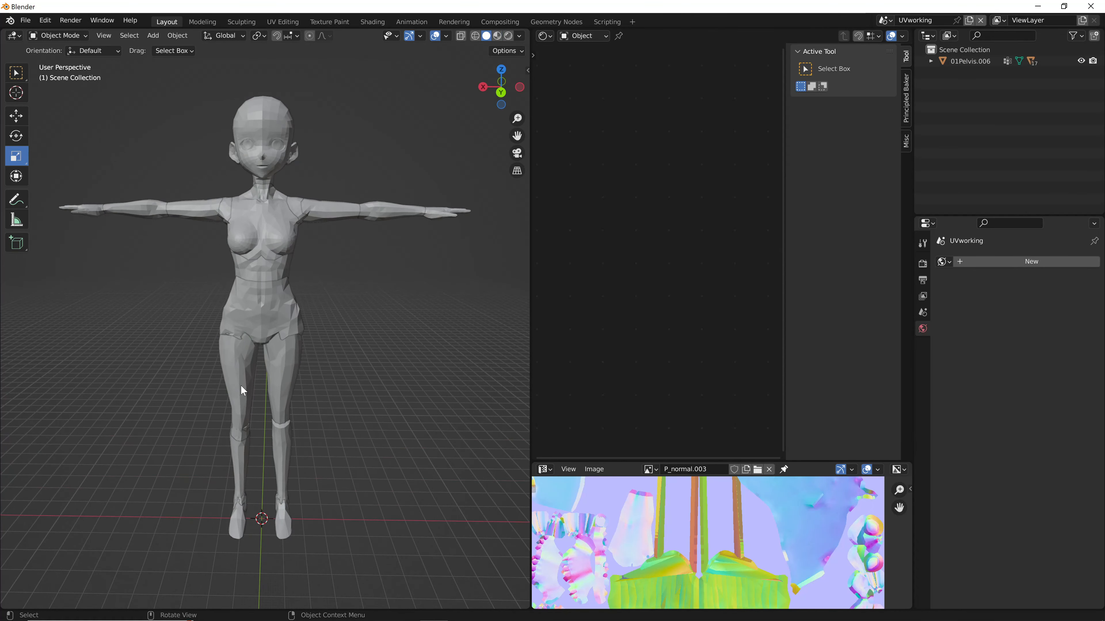
- Select the thigh part 02RULeg004.006, and box-select the model's upper body together with both thighs
left_click(242, 386)
left_click(287, 393)
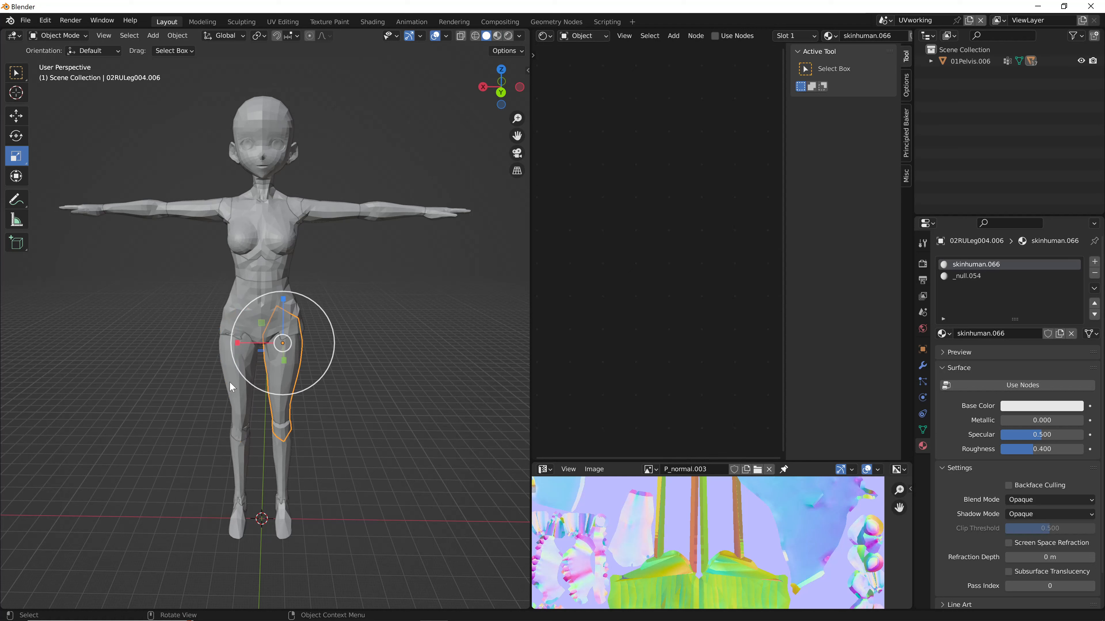
left_click(228, 379)
left_click(286, 393)
key("b")
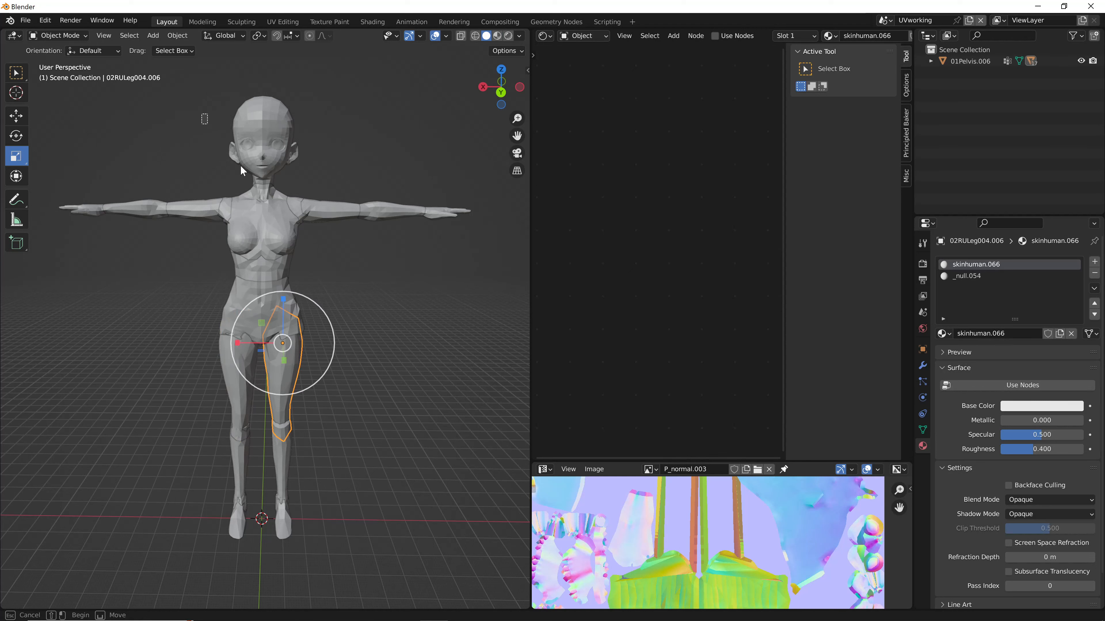
left_click_drag(241, 165, 361, 272)
left_click(349, 274)
scroll(286, 379, "down", 3)
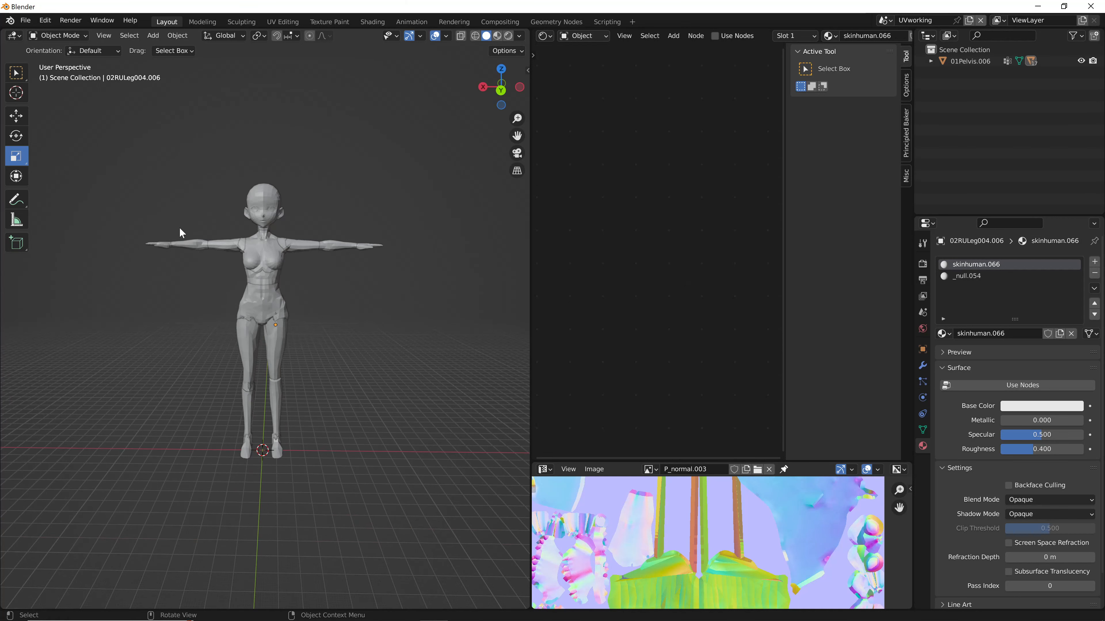
left_click_drag(148, 195, 387, 385)
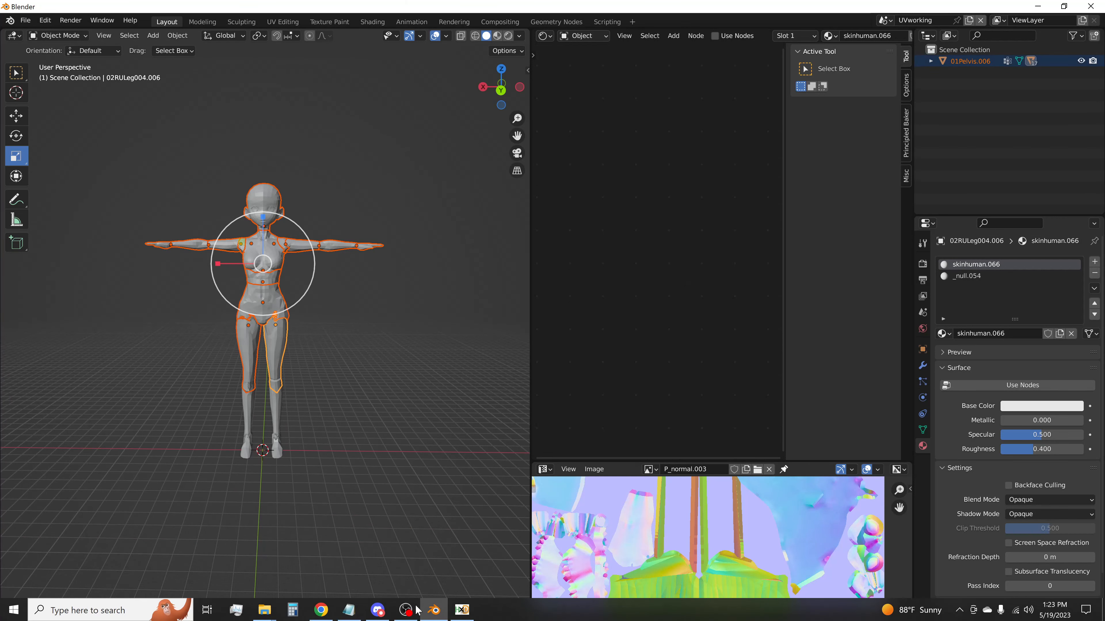
- Switch to the Custom model tutorial.txt notes in Notepad and read the texture replacement and full shrink wrap sections
left_click(378, 611)
left_click(433, 611)
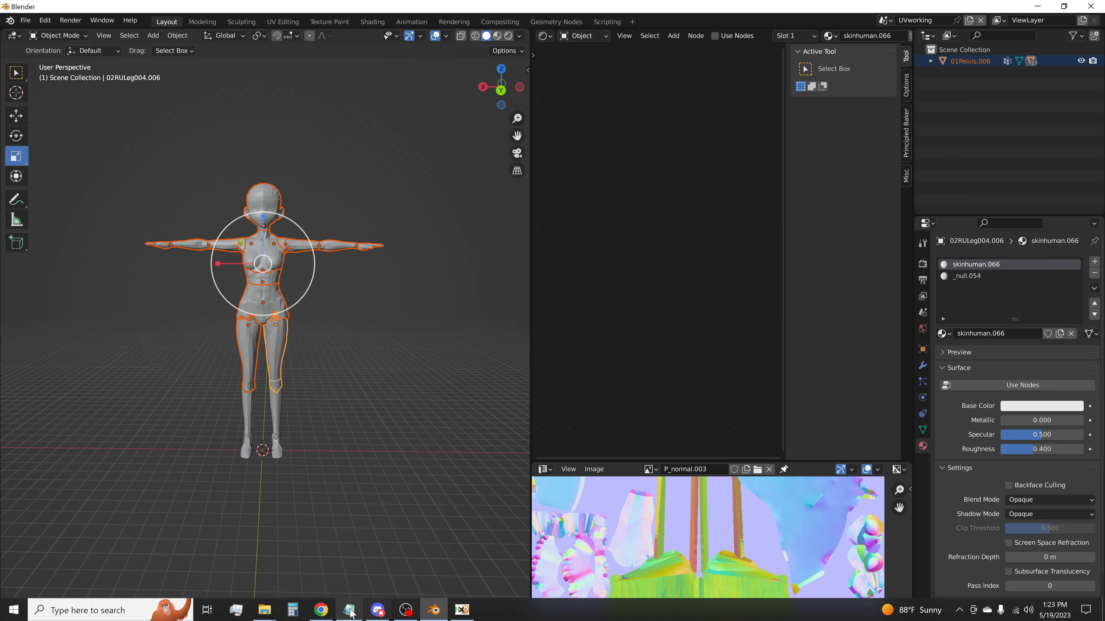
left_click(462, 610)
scroll(758, 335, "down", 6)
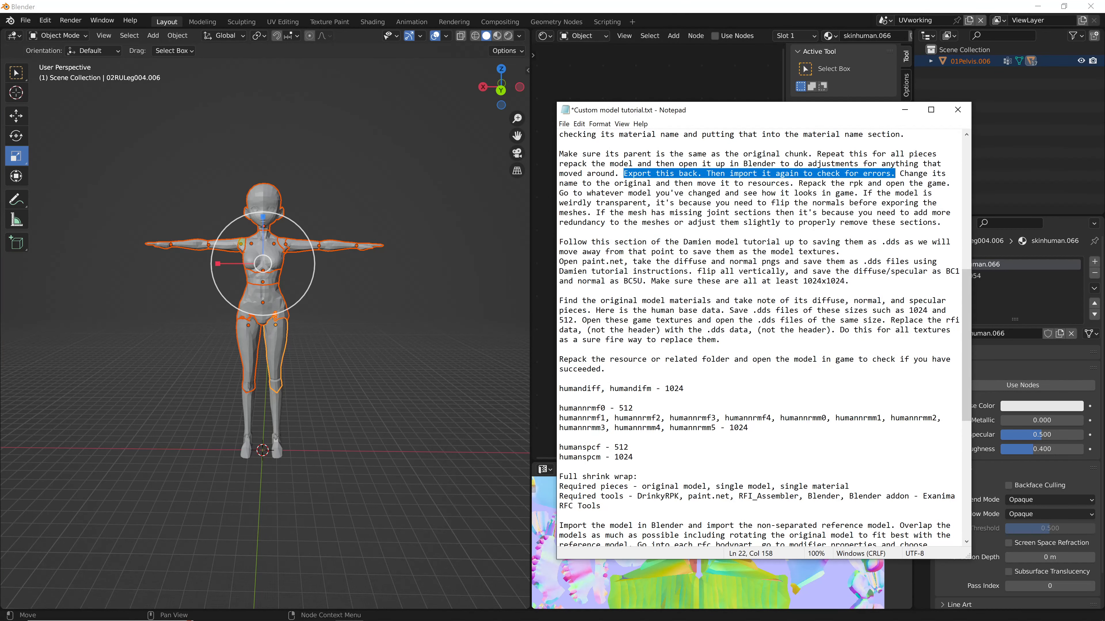
- Box-select the model's upper-body parts, and replace that selection with the leg parts
left_click(244, 375)
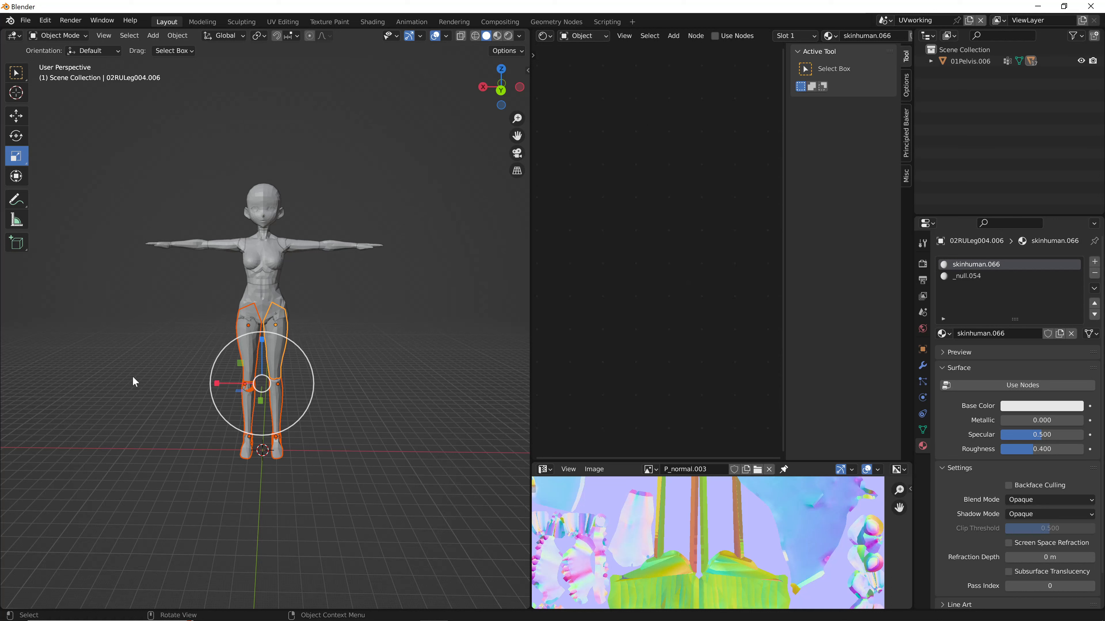
left_click_drag(133, 176, 405, 305)
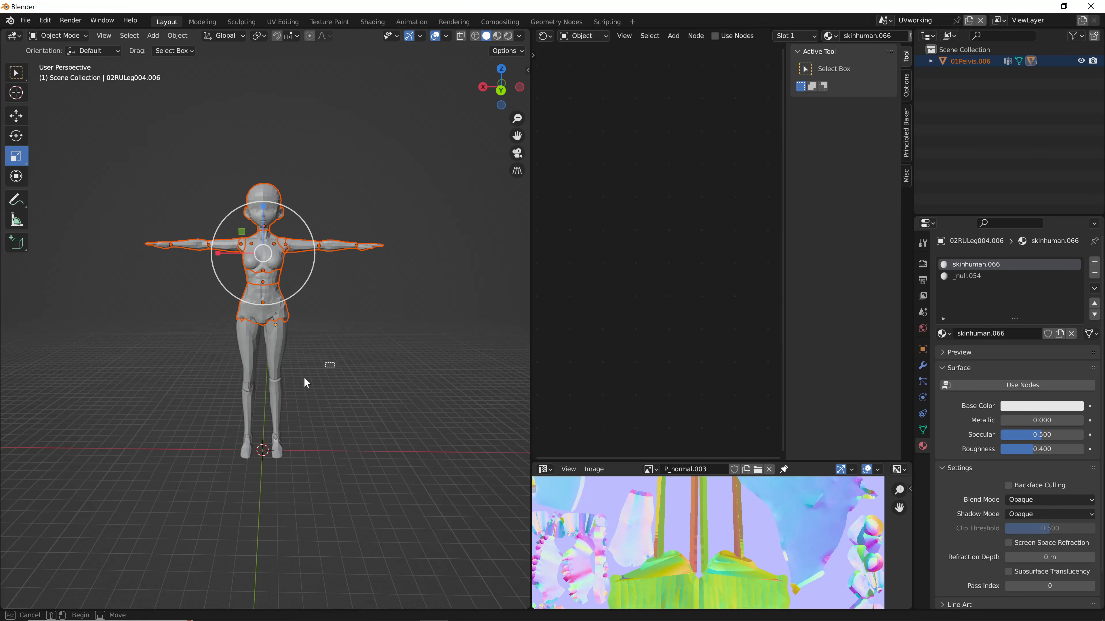
left_click_drag(334, 364, 159, 480)
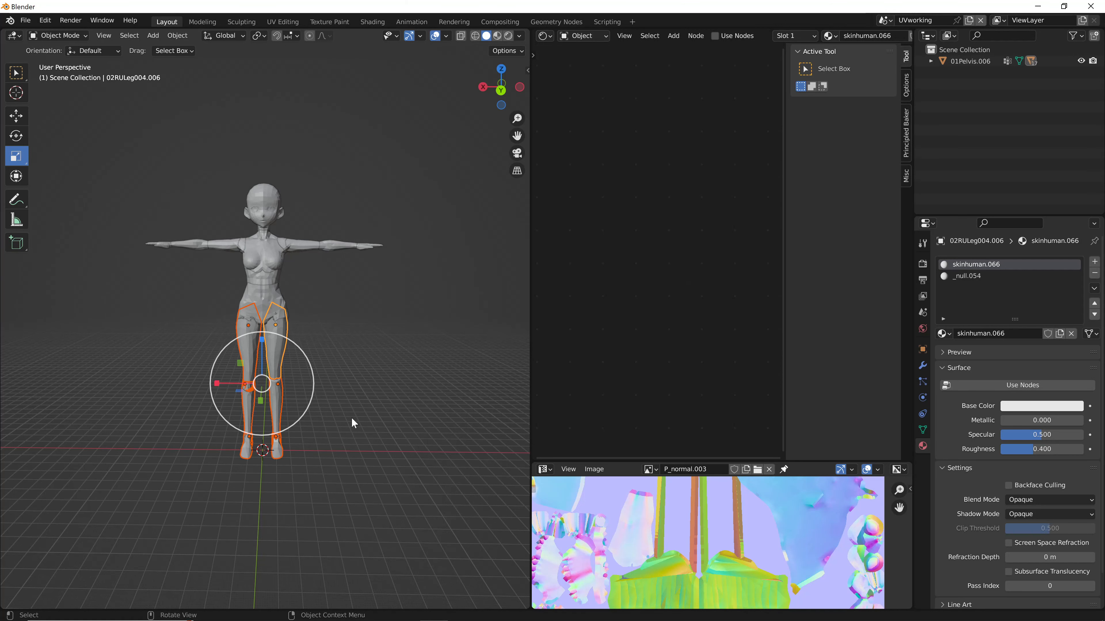
- Switch to the 3D000000 1 folder, point out files 00003D03 12 to 17 and 0 to 11 by selecting them, and minimize it
key("alt+Tab")
left_click_drag(269, 453, 294, 359)
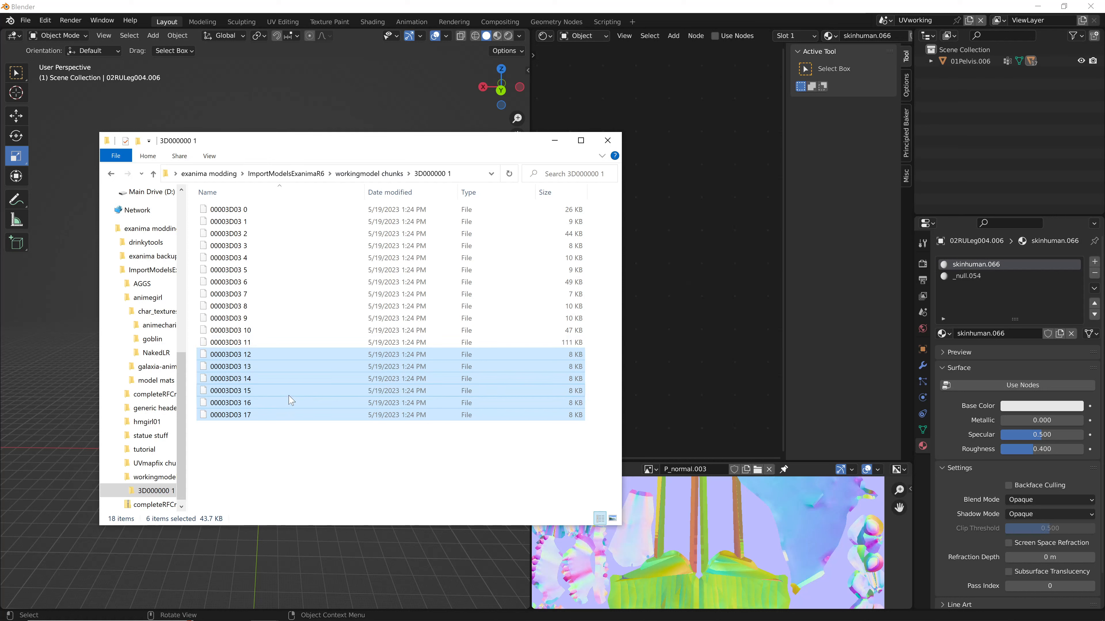
left_click_drag(287, 370, 310, 407)
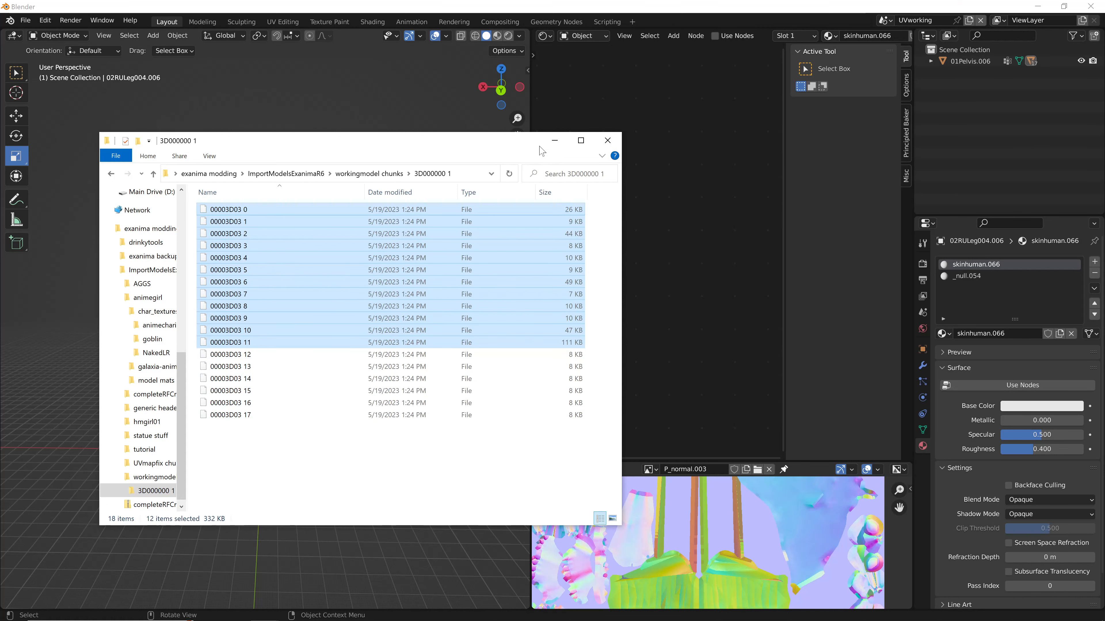
left_click(555, 140)
- Enlarge the lower image editor area by moving its border with the Shader Editor upward
scroll(239, 366, "up", 3)
scroll(353, 346, "down", 2)
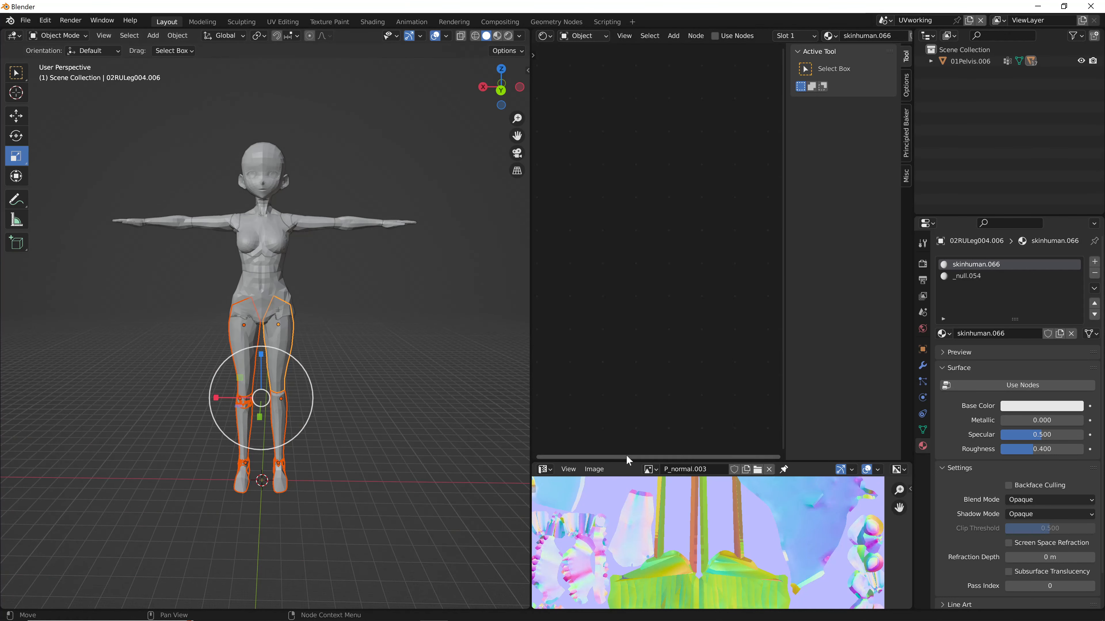
left_click_drag(625, 461, 609, 188)
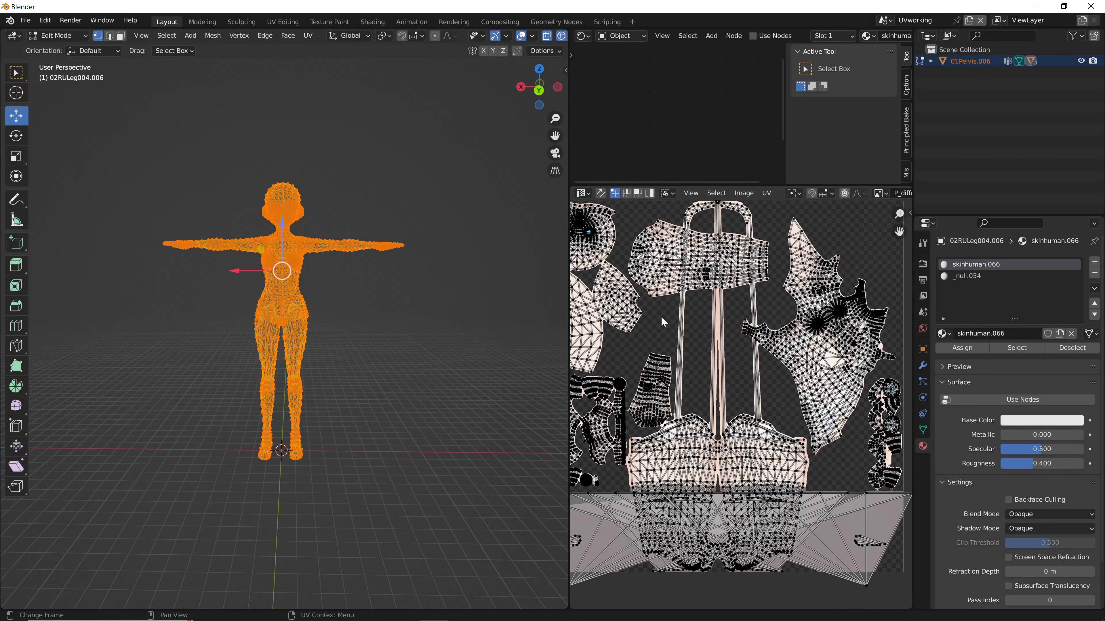
- Examine the UV layout and the model's mesh in Edit Mode, especially the overlapping joints at the hips and knees
scroll(662, 317, "down", 1)
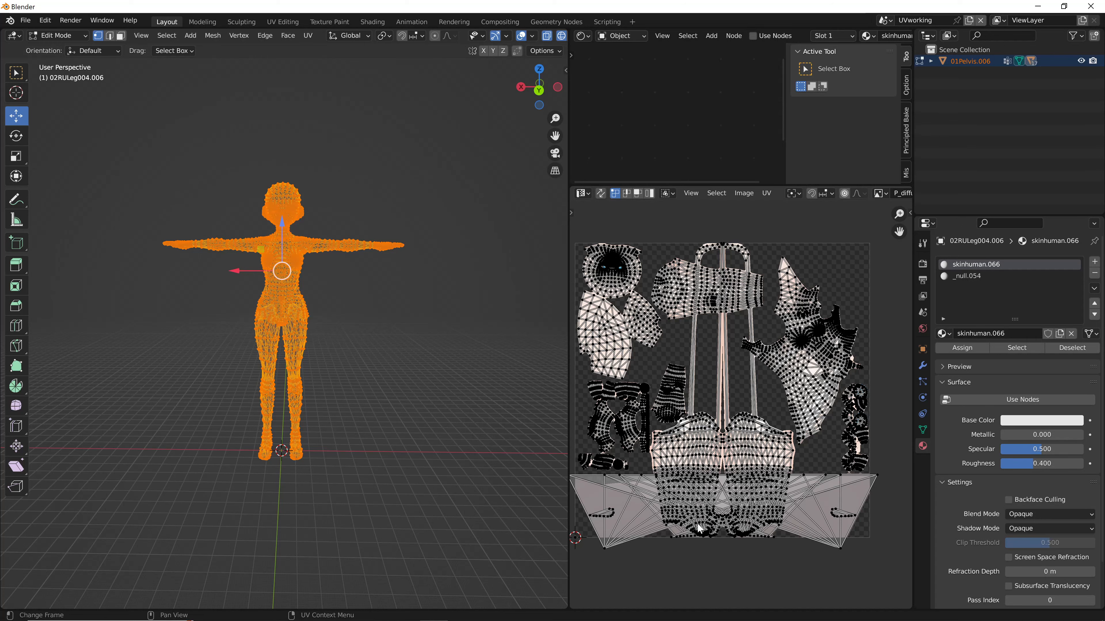
scroll(321, 296, "up", 5)
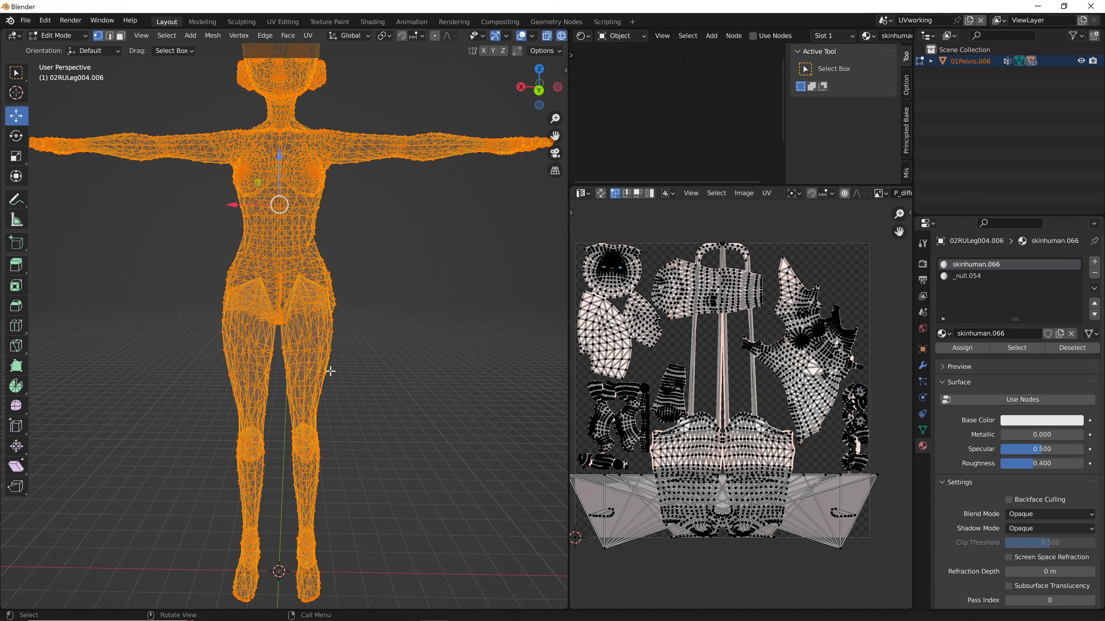
scroll(330, 371, "down", 2)
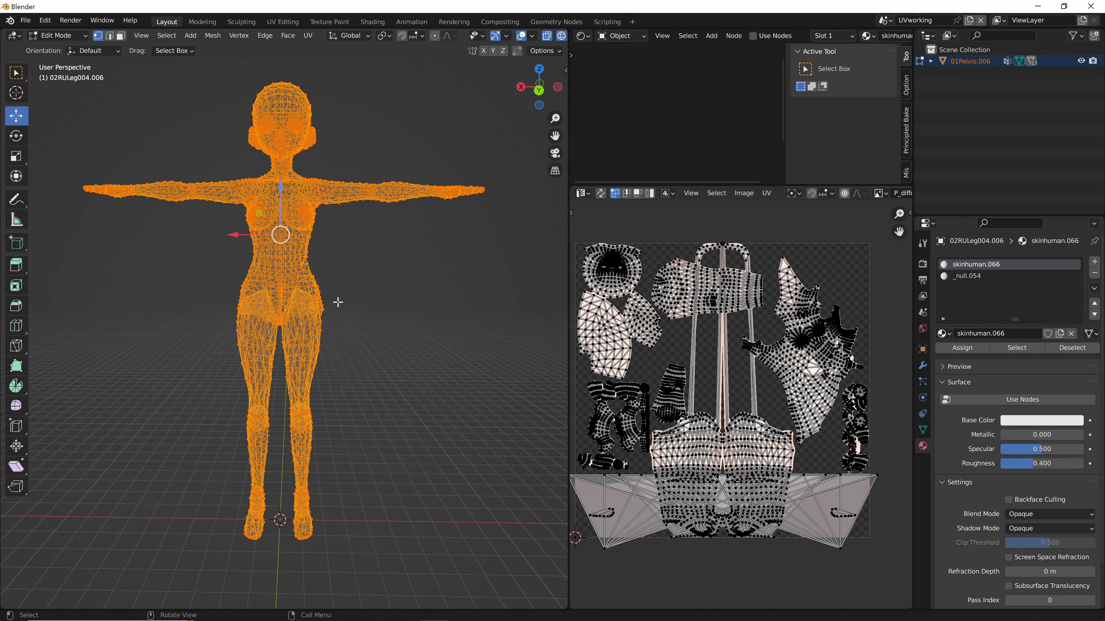
scroll(312, 307, "up", 1)
scroll(370, 348, "down", 1)
scroll(290, 301, "up", 4)
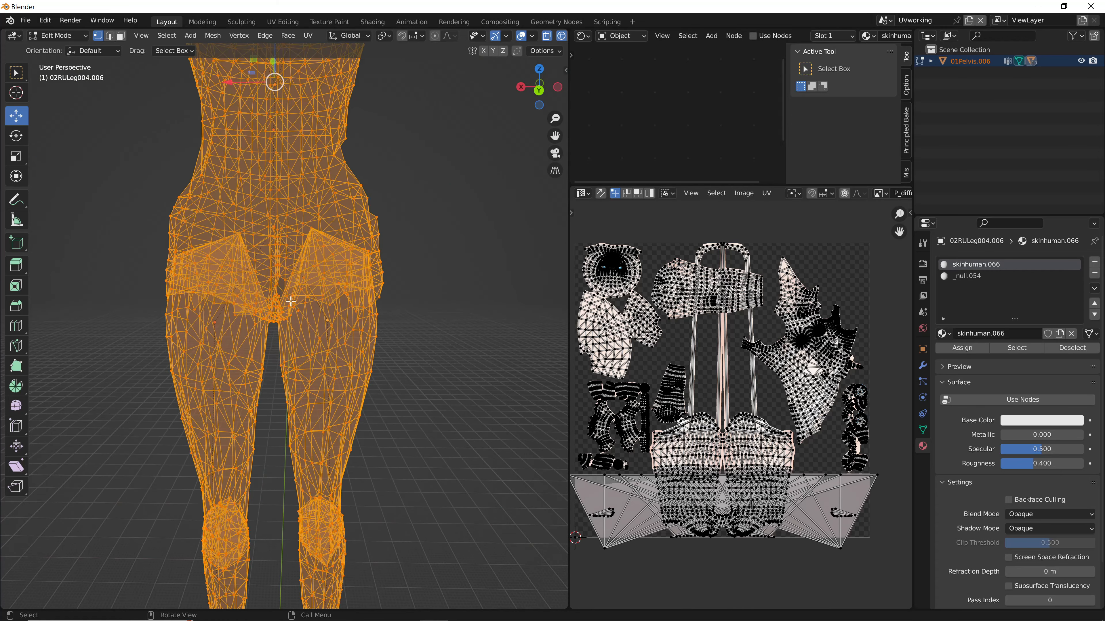
middle_click_drag(174, 426, 341, 322)
scroll(349, 347, "down", 2)
scroll(345, 327, "down", 2)
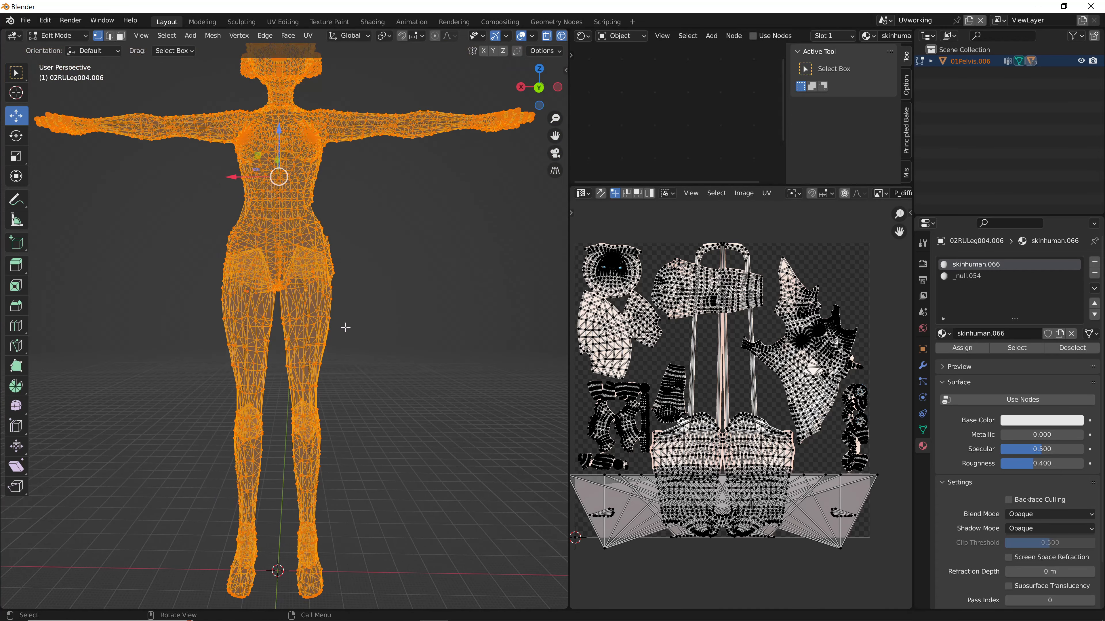
scroll(266, 238, "down", 2)
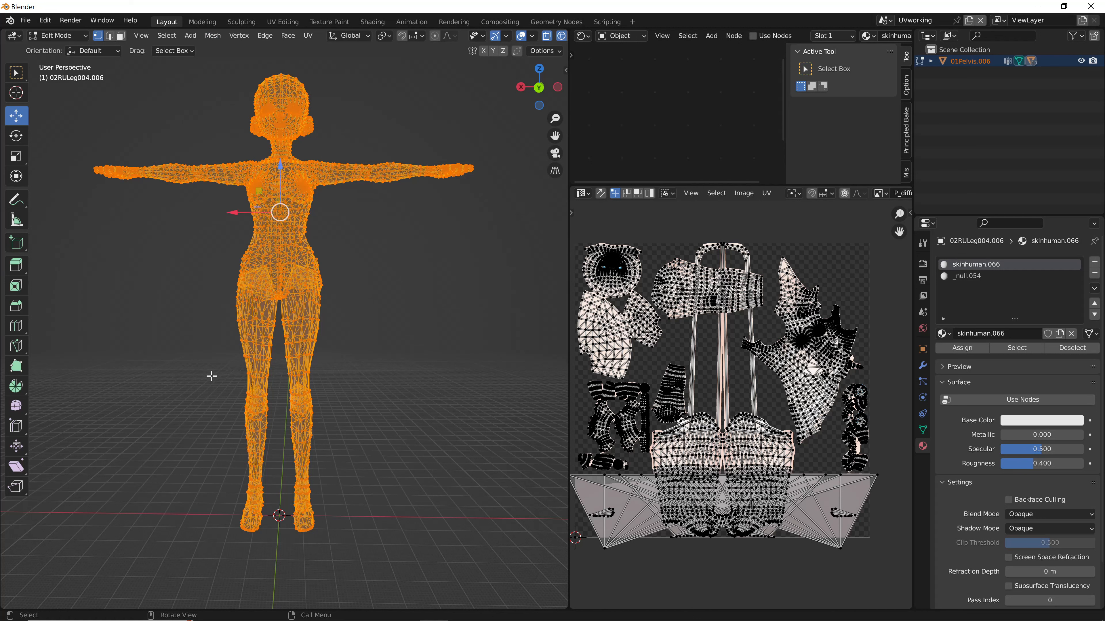
scroll(337, 375, "up", 3)
scroll(299, 286, "down", 3)
- Box-select the lower-central UV islands in the UV editor, and the model's upper-body vertices in the 3D view
left_click_drag(658, 355, 800, 551)
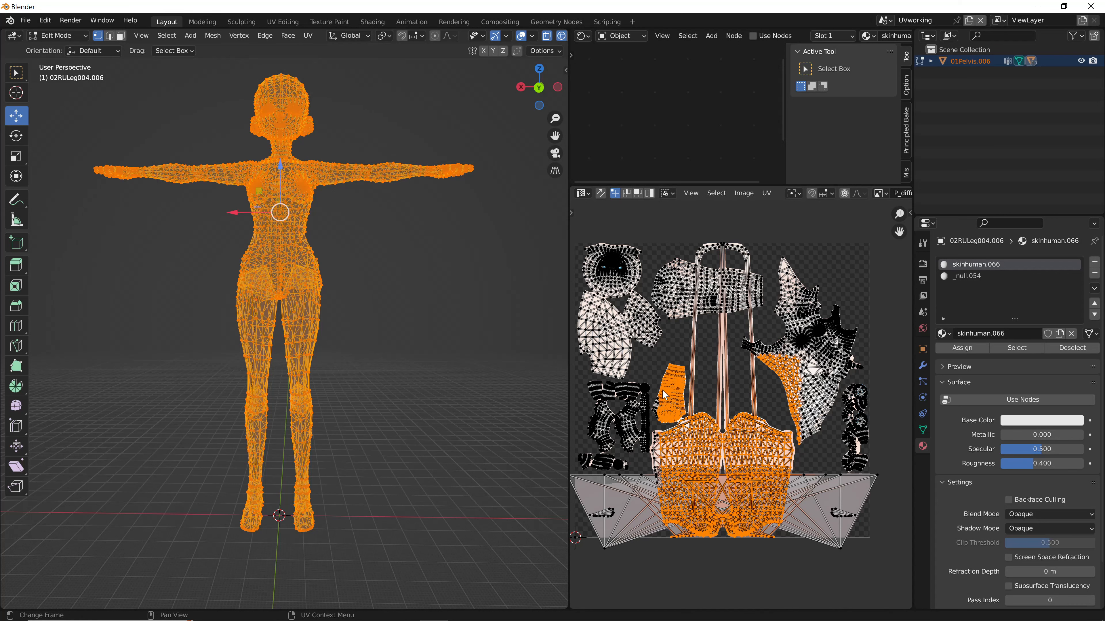
middle_click_drag(213, 142, 214, 161)
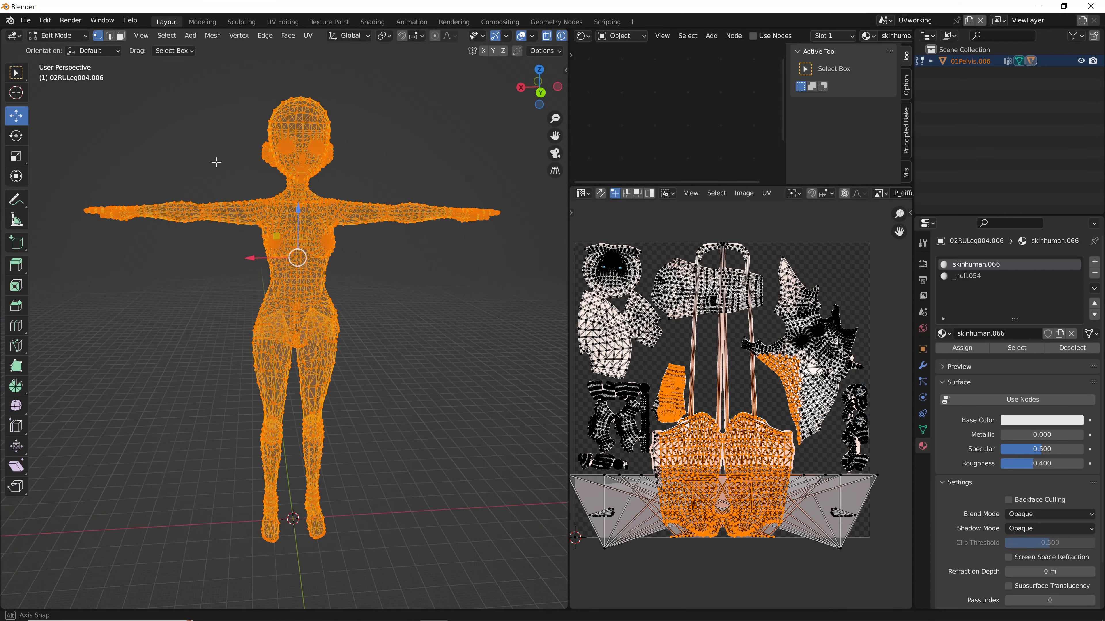
scroll(215, 162, "down", 1)
left_click_drag(153, 163, 486, 309)
- Try unwrapping the selected upper-body mesh with Unwrap, and undo the unwrap
right_click(332, 245)
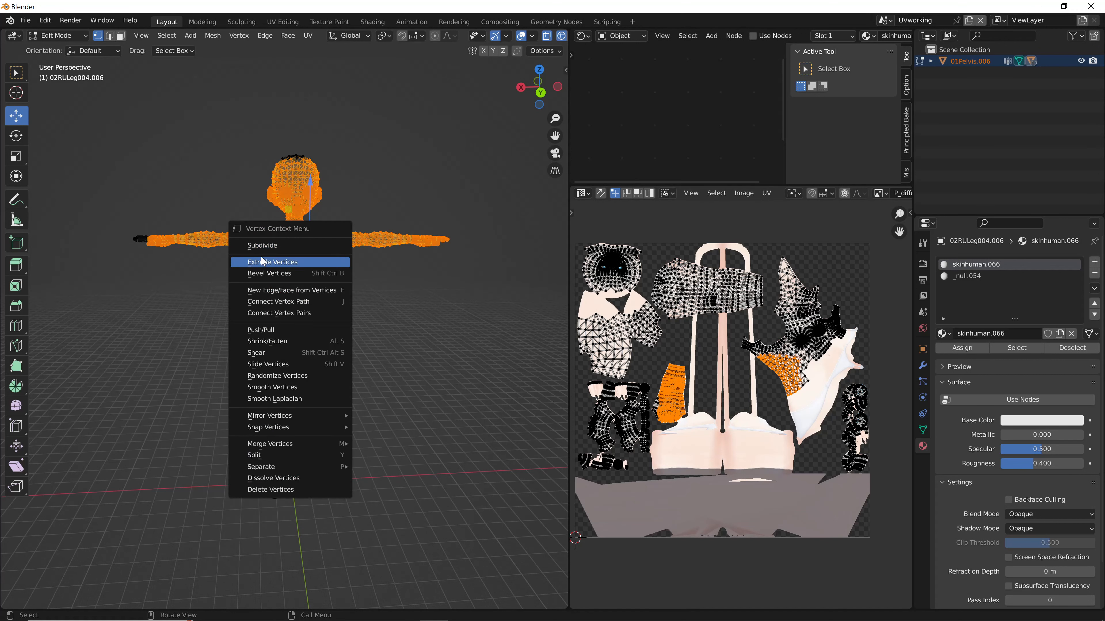
left_click(308, 36)
left_click(330, 49)
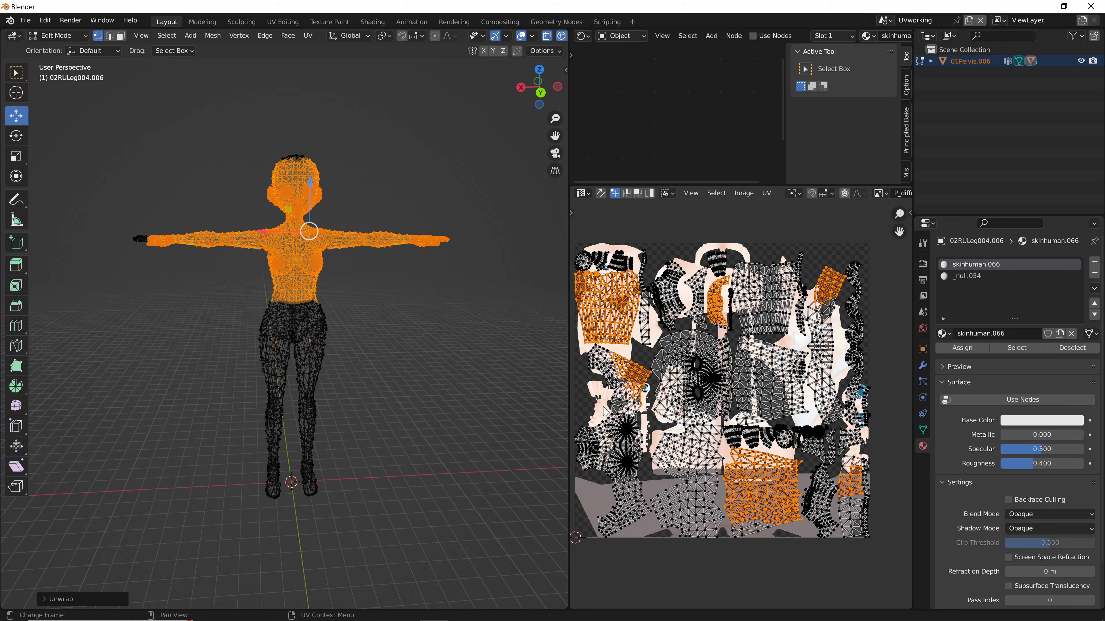
key("ctrl+z")
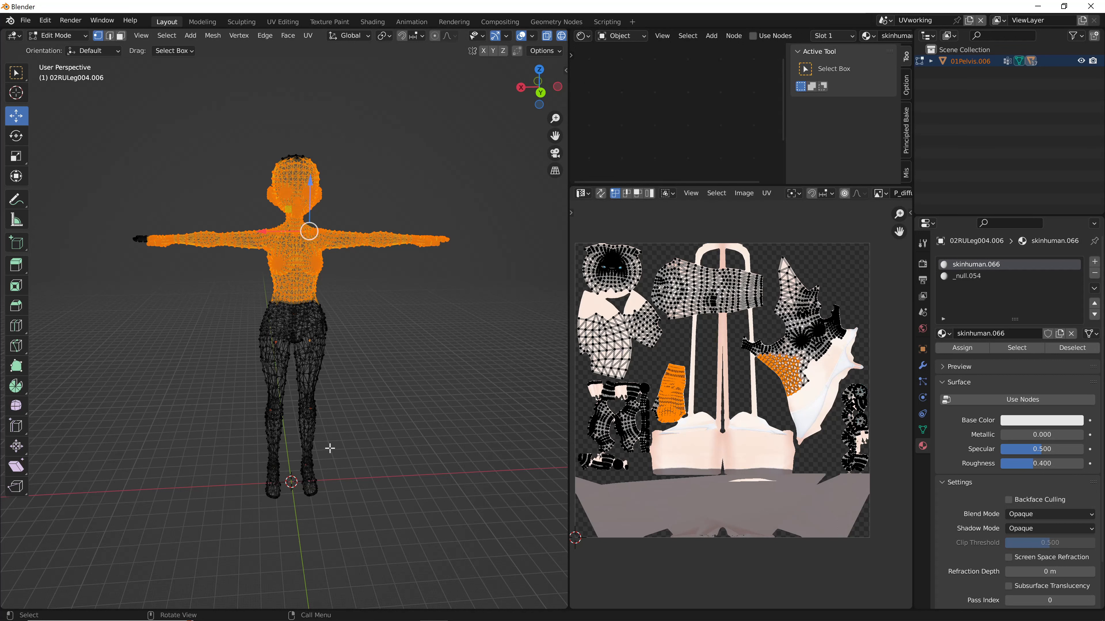
- Box-select the model's vertices from the head down to the hips, and clear the selection in the UV editor
middle_click_drag(330, 449, 336, 439)
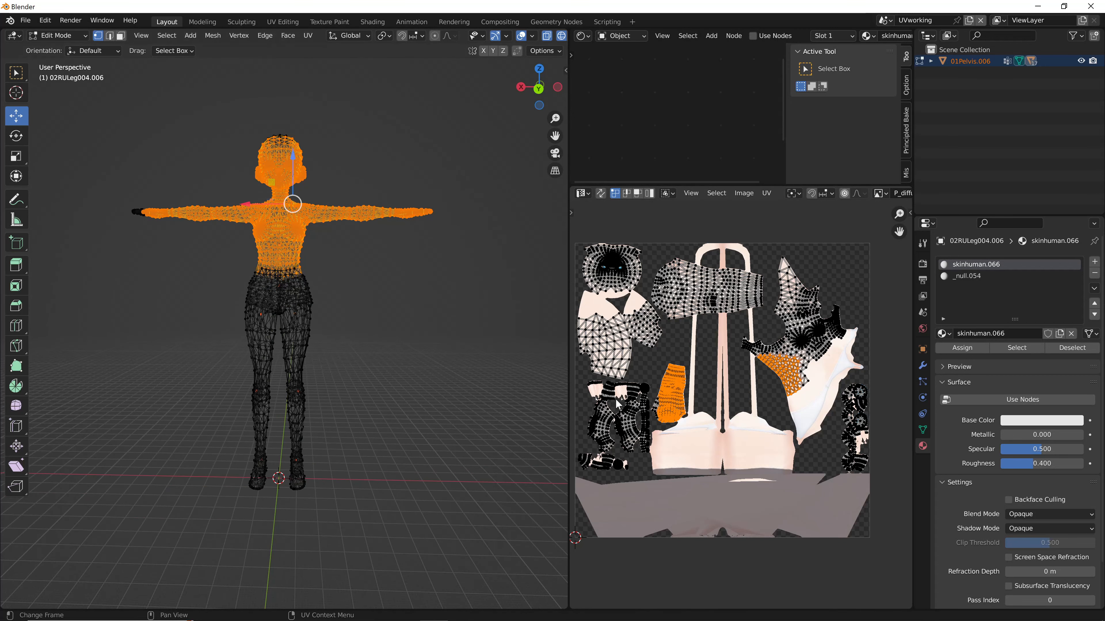
scroll(599, 404, "up", 2)
scroll(599, 404, "down", 3)
left_click_drag(90, 125, 487, 303)
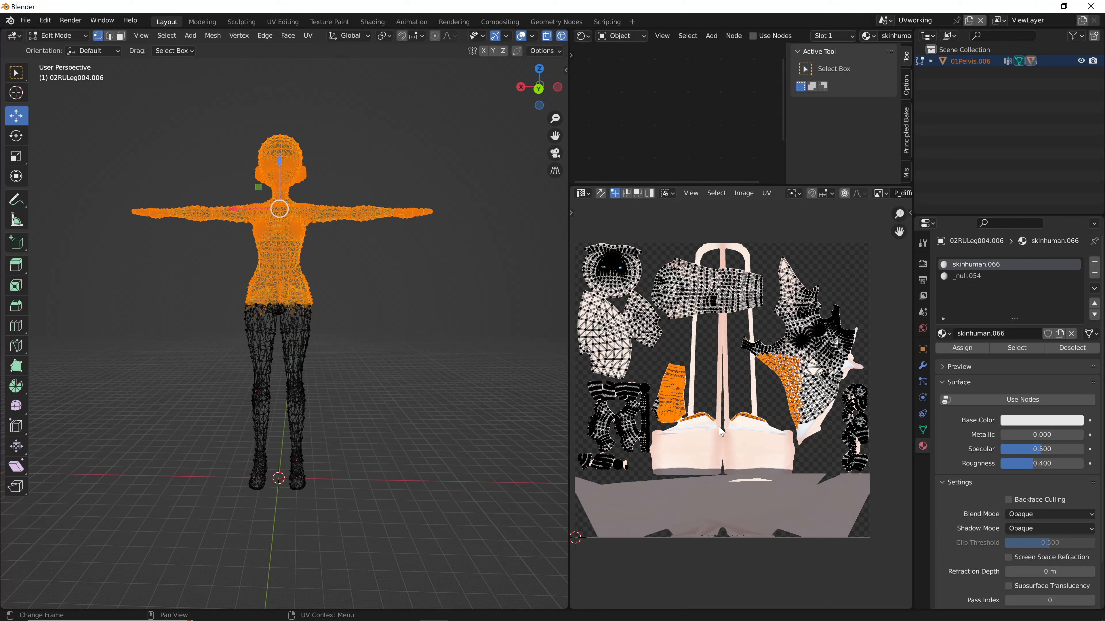
left_click_drag(582, 241, 870, 372)
left_click(763, 386)
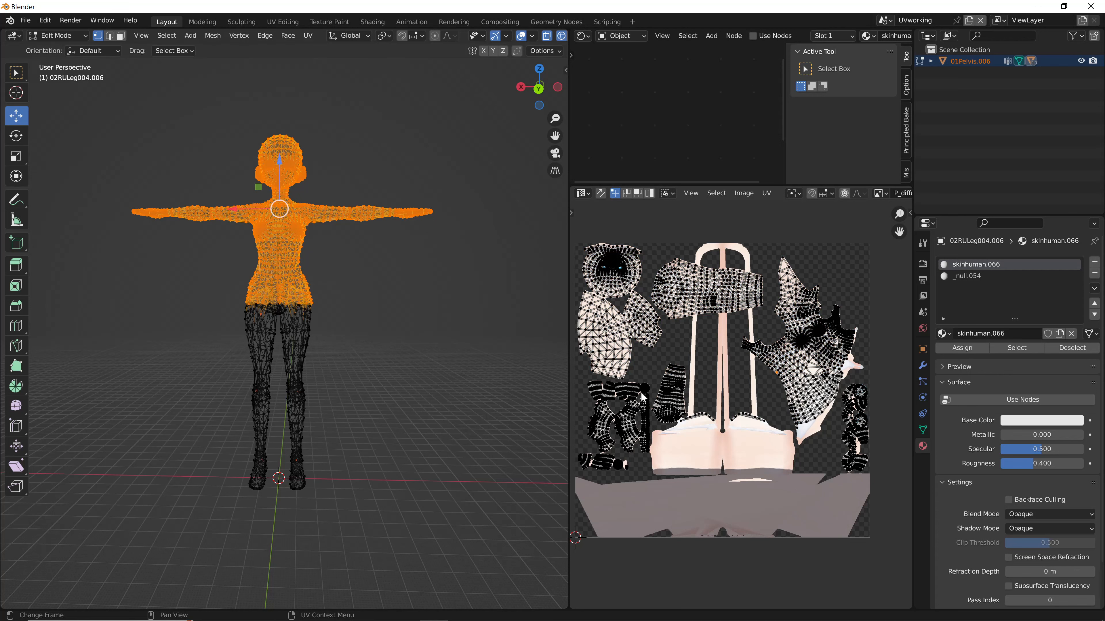
- Switch to the browser to show the "Custom models in Exanima part 2" video, and return to Blender
left_click(322, 609)
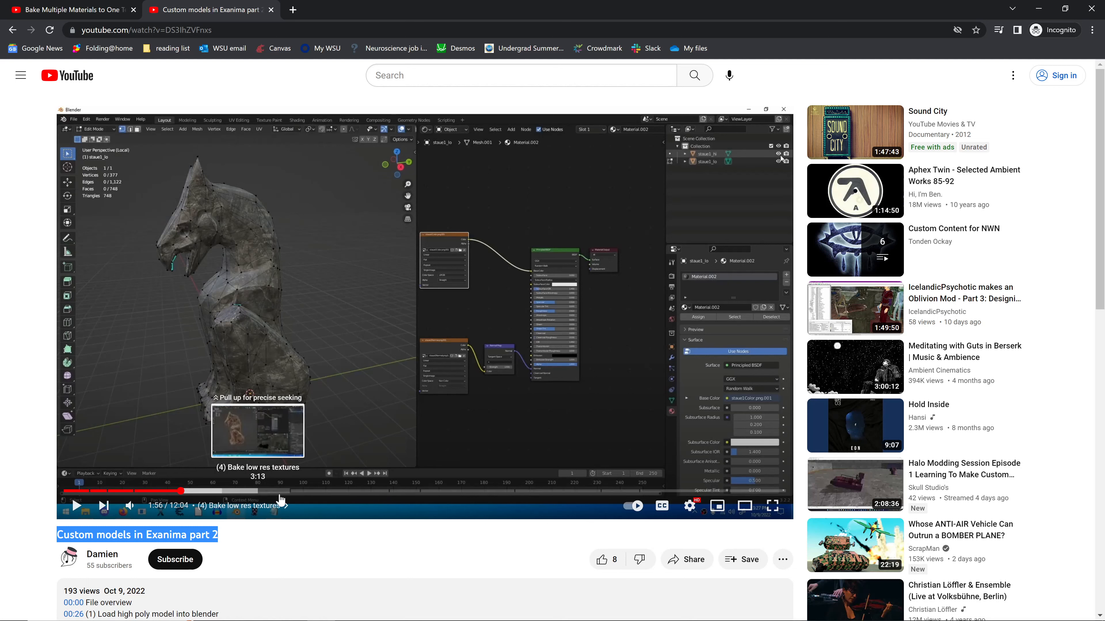
mouse_move(480, 619)
left_click(433, 610)
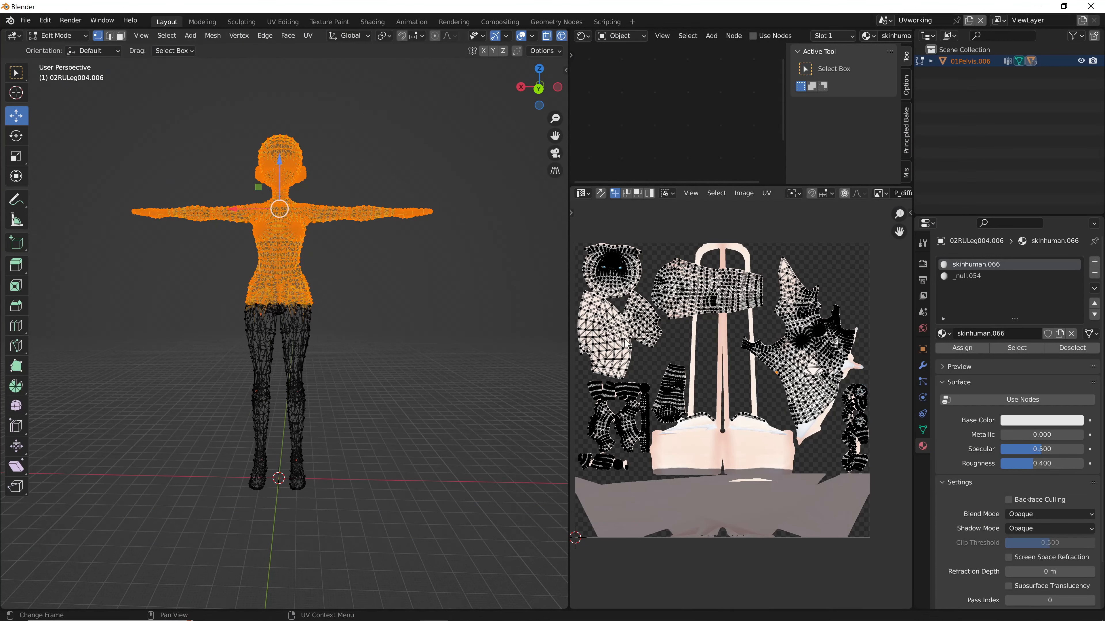
mouse_move(264, 609)
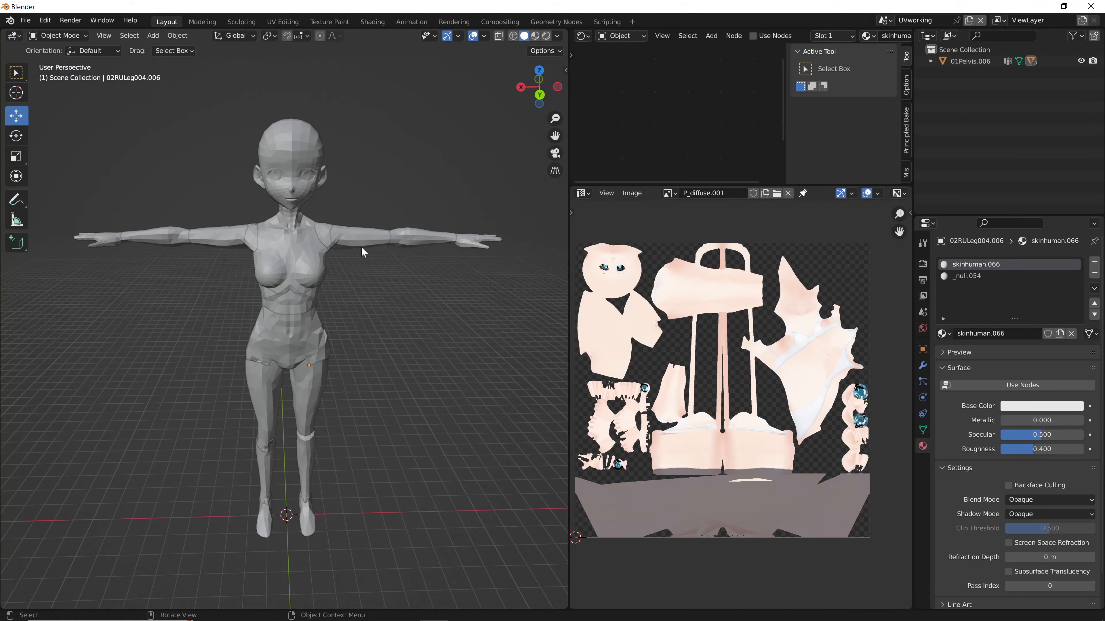
- Examine the hip and knee joints of the separate body parts, and select the left upper leg
middle_click_drag(363, 253, 347, 285)
scroll(356, 263, "up", 3)
middle_click_drag(335, 382, 397, 248, "shift")
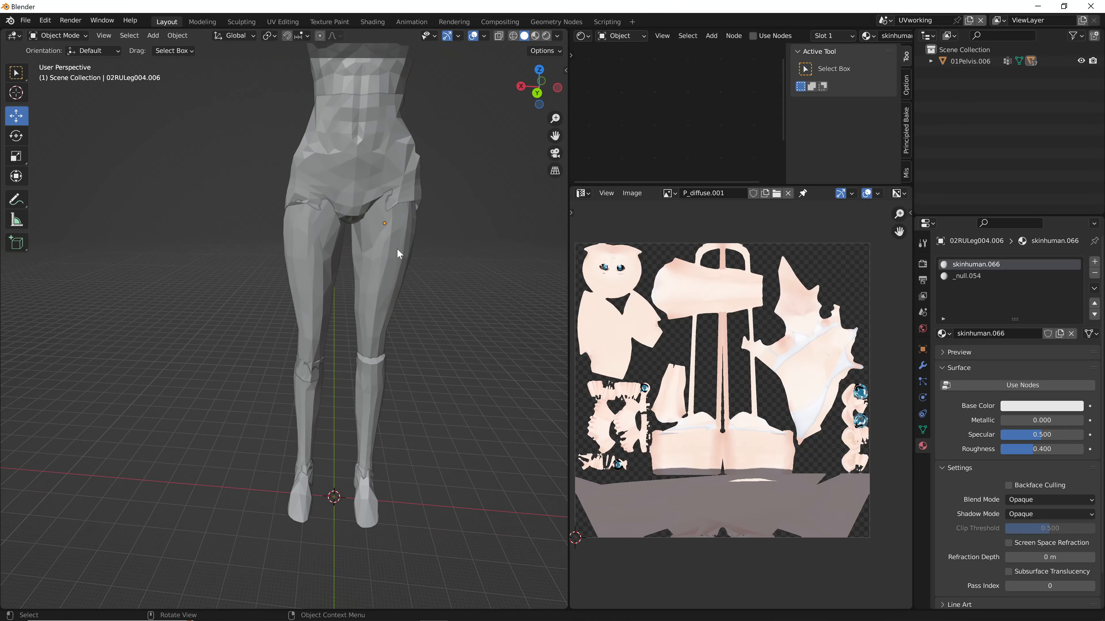
scroll(397, 248, "down", 4)
middle_click_drag(394, 300, 356, 310)
left_click(342, 300)
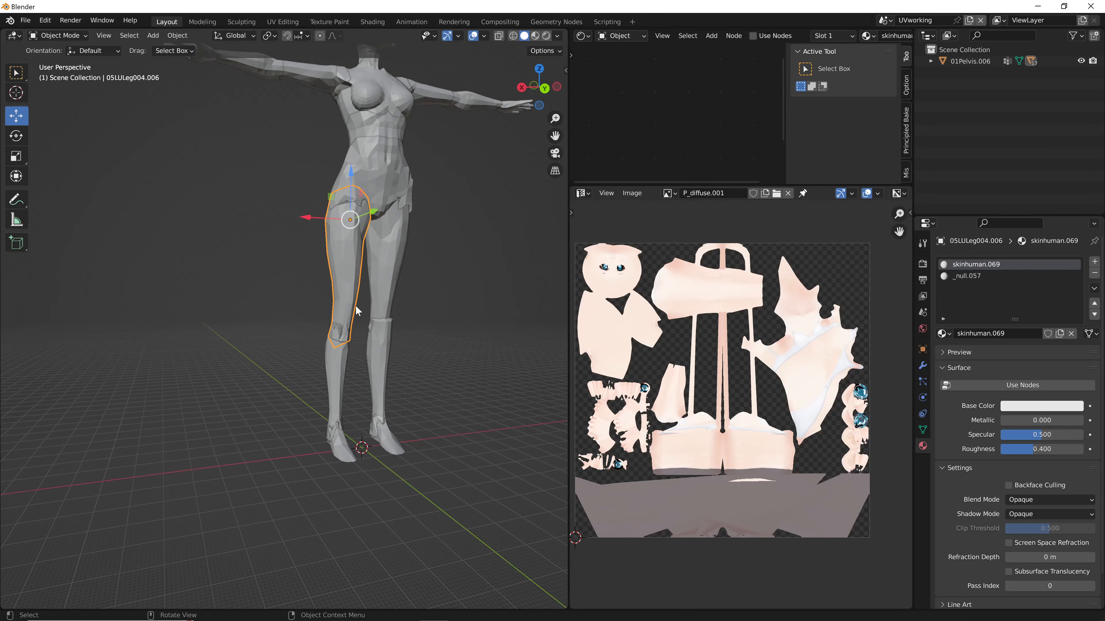
- Box-select the leg parts and the rest of the body to show the separate objects, and clear the selection
left_click_drag(266, 282, 480, 483)
middle_click_drag(483, 325, 448, 318)
middle_click_drag(453, 237, 427, 323, "shift")
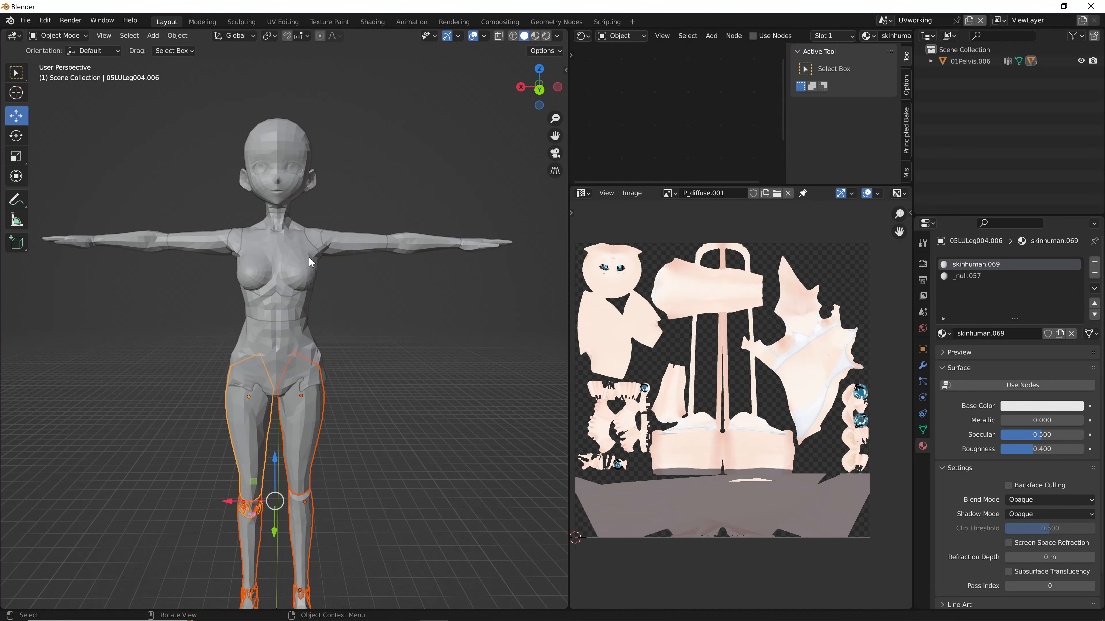
scroll(325, 291, "down", 2)
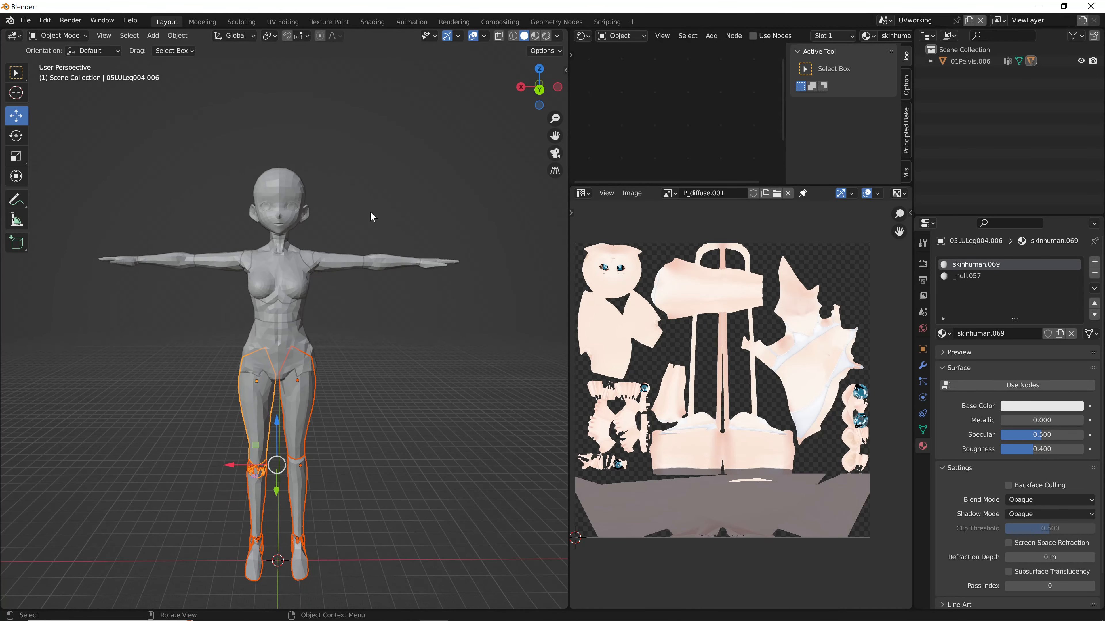
left_click_drag(375, 130, 112, 511)
left_click(382, 300)
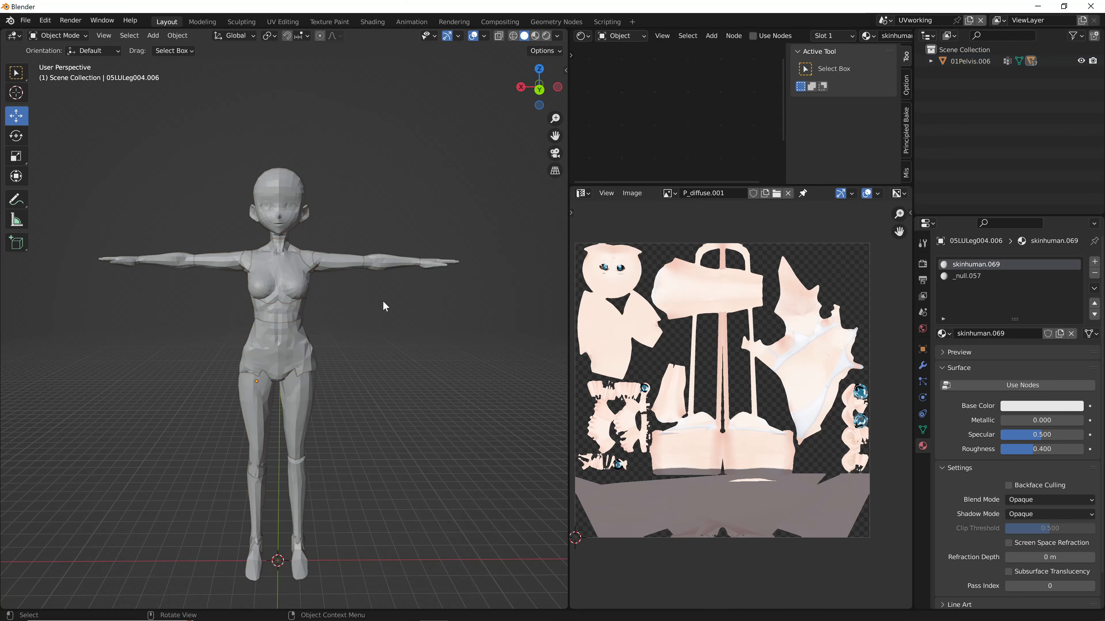
- Select the right shoulder part and examine how it meets the chest and arm
middle_click_drag(376, 303, 323, 348)
scroll(320, 337, "up", 5)
left_click(311, 334)
scroll(310, 335, "down", 5)
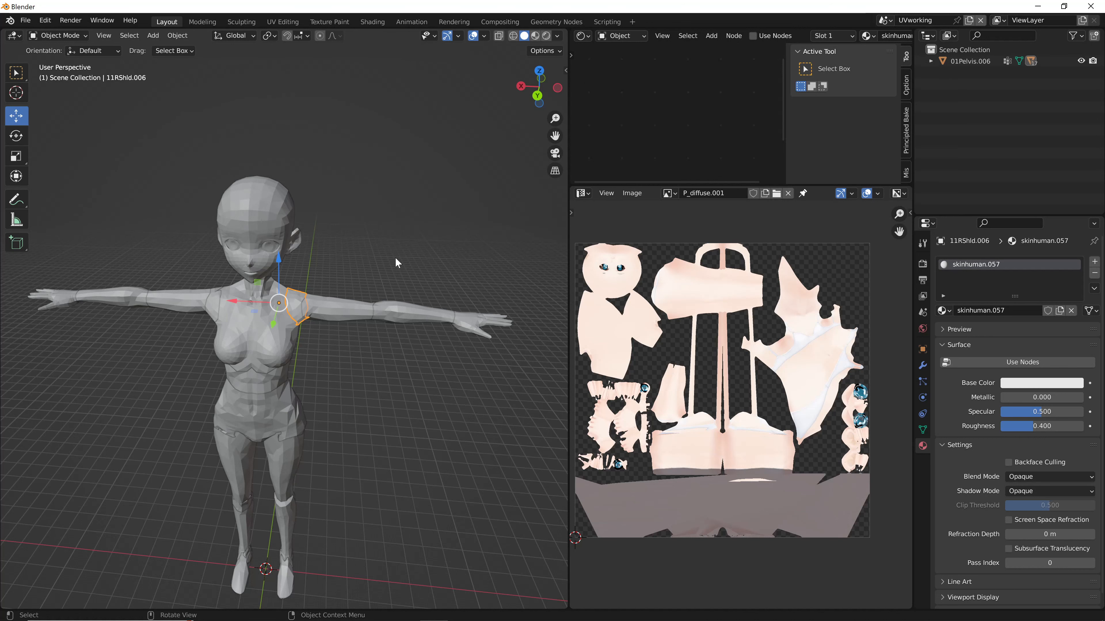
middle_click_drag(408, 329, 420, 280)
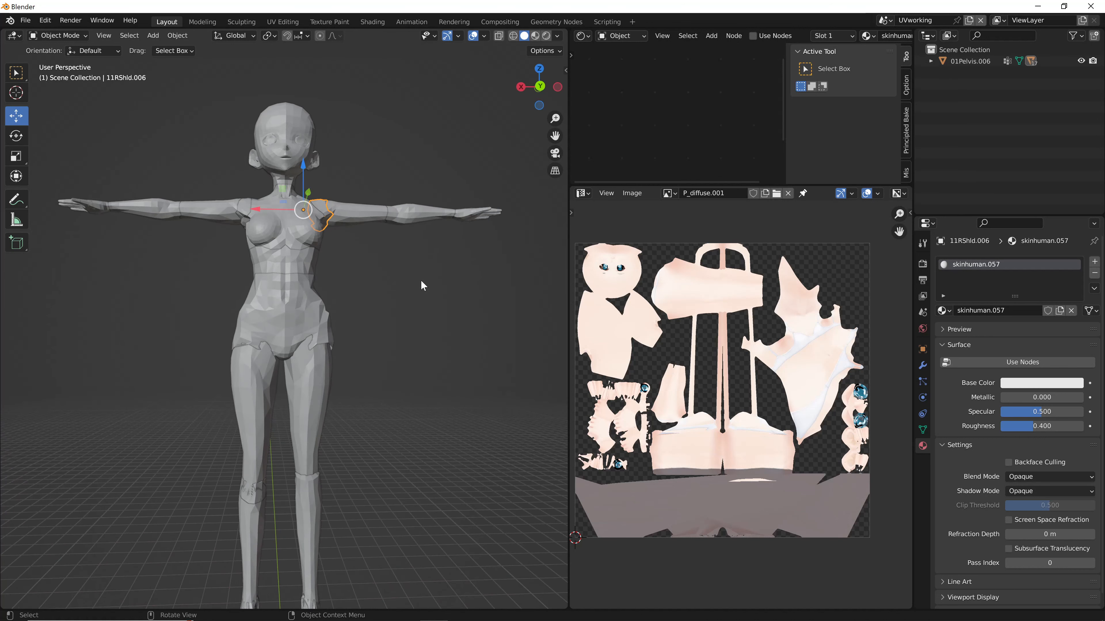
- Inspect the belly part's vertices and lower edge loop in Edit Mode, and return to Object Mode
left_click(300, 278)
left_click(298, 277)
left_click(59, 35)
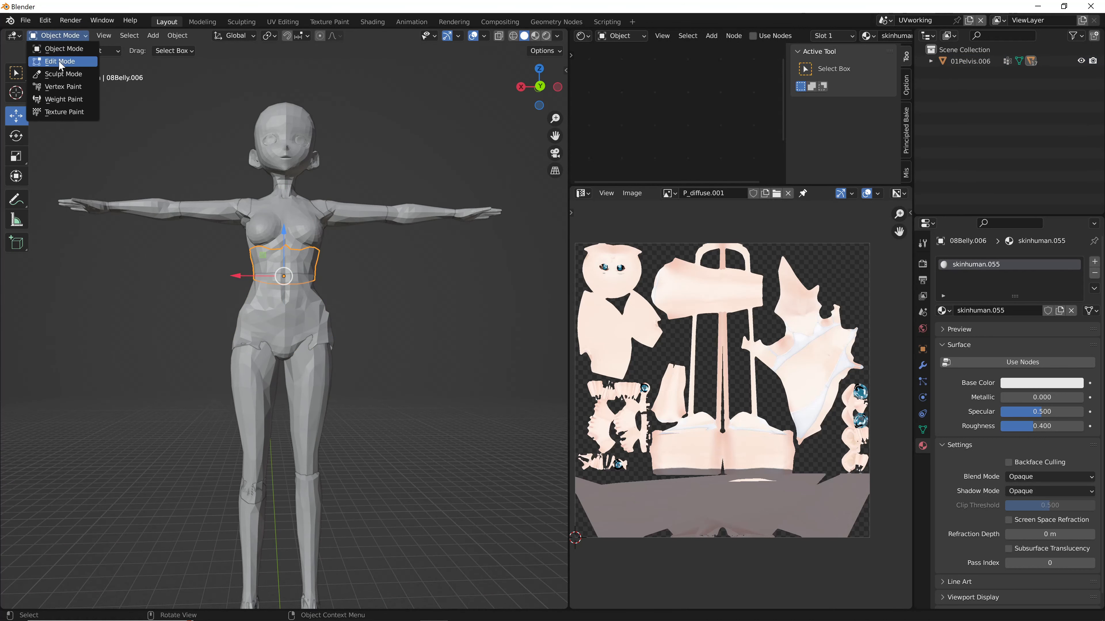
left_click(61, 64)
left_click_drag(285, 242, 308, 256)
key("ctrl+z")
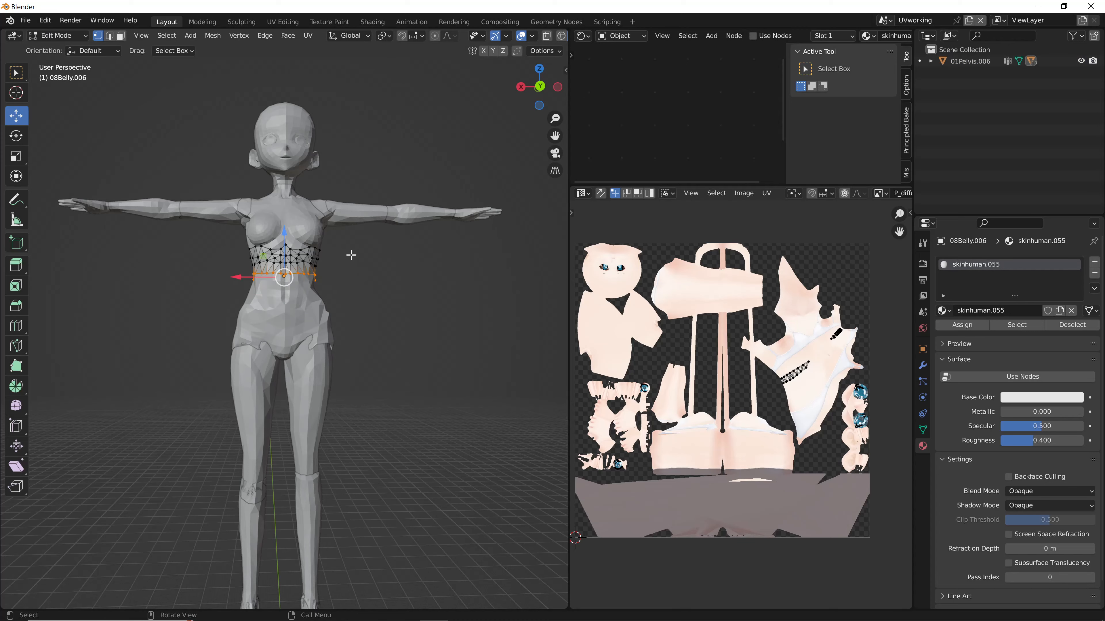
scroll(361, 252, "up", 3)
middle_click_drag(385, 247, 299, 375, "shift")
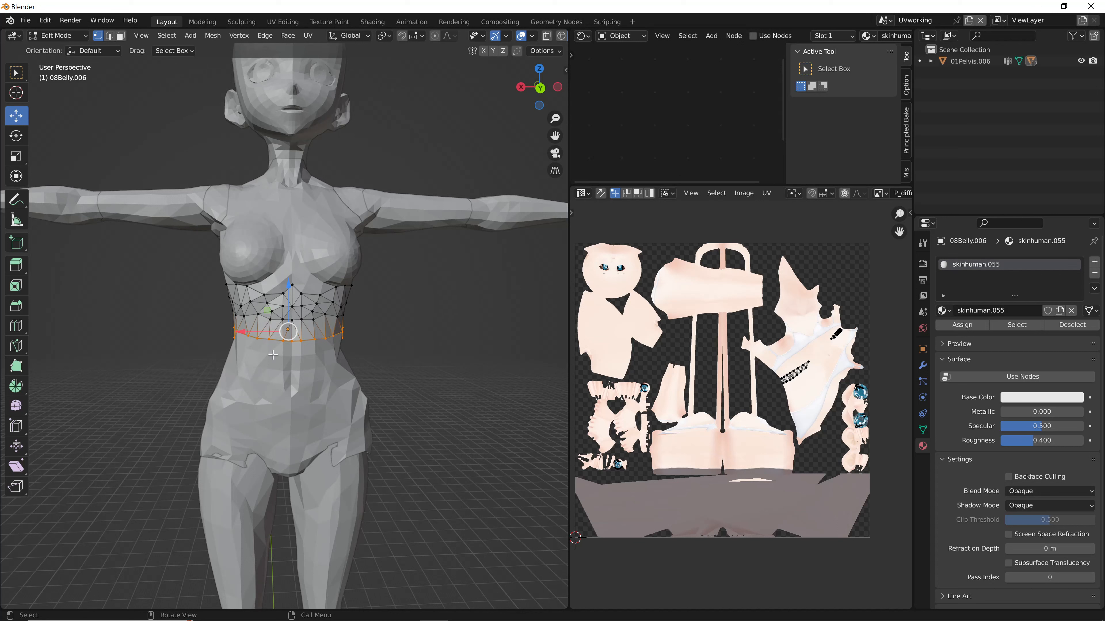
left_click(61, 36)
left_click(61, 33)
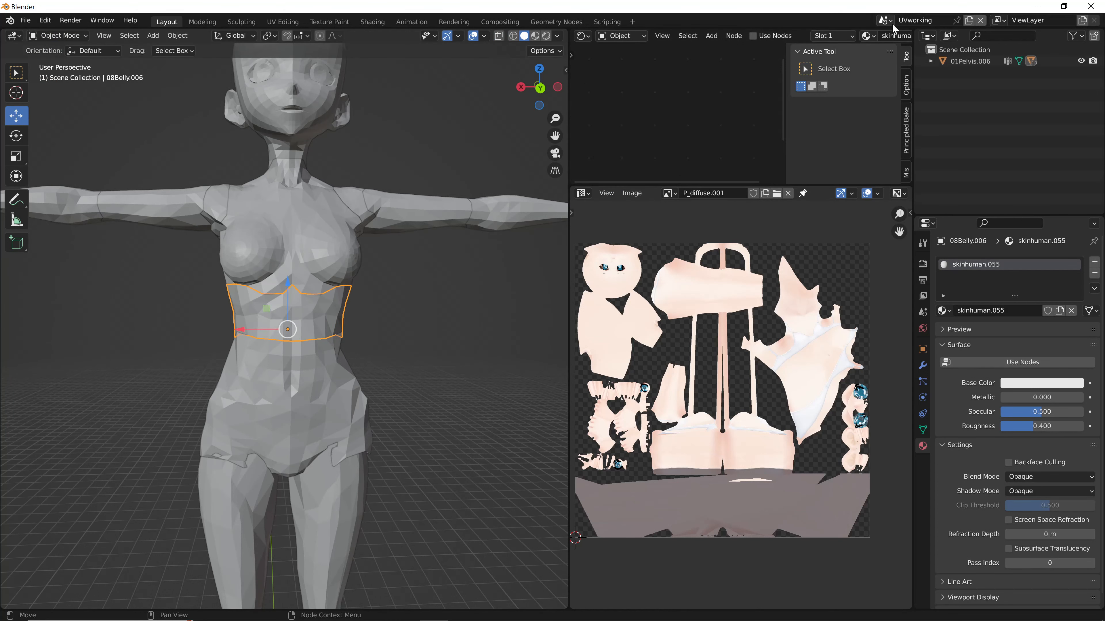
- Switch to the humanbase scene and select the belly and pelvis to inspect how the original parts overlap
left_click(884, 20)
left_click(914, 37)
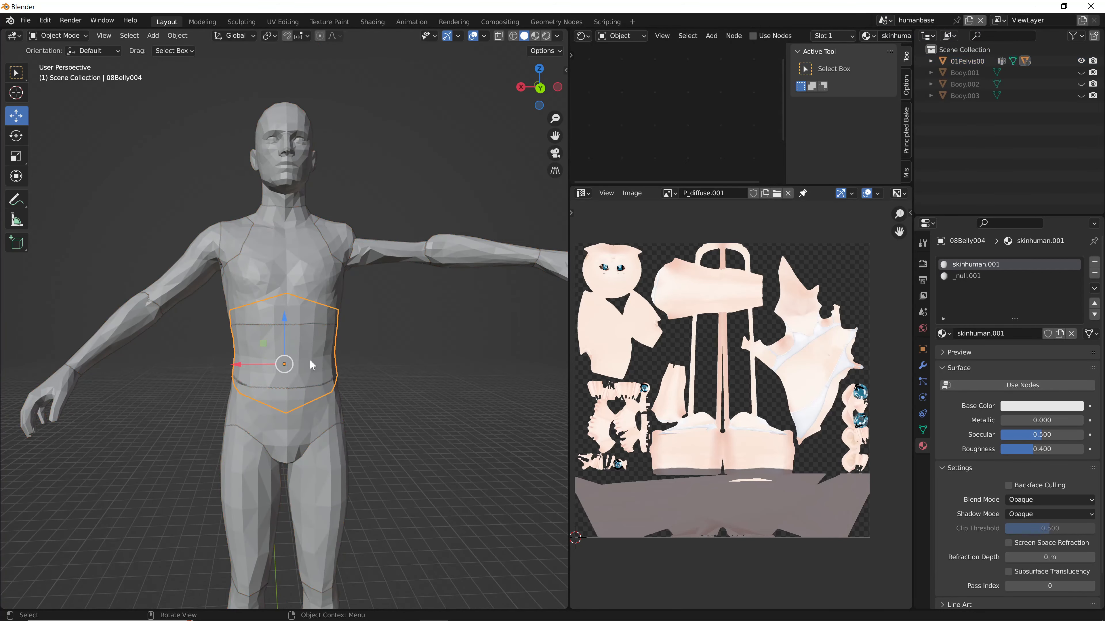
middle_click_drag(270, 299, 335, 192)
scroll(263, 305, "up", 5)
scroll(234, 255, "up", 4)
left_click(335, 349)
middle_click_drag(336, 350, 366, 379)
left_click(341, 303)
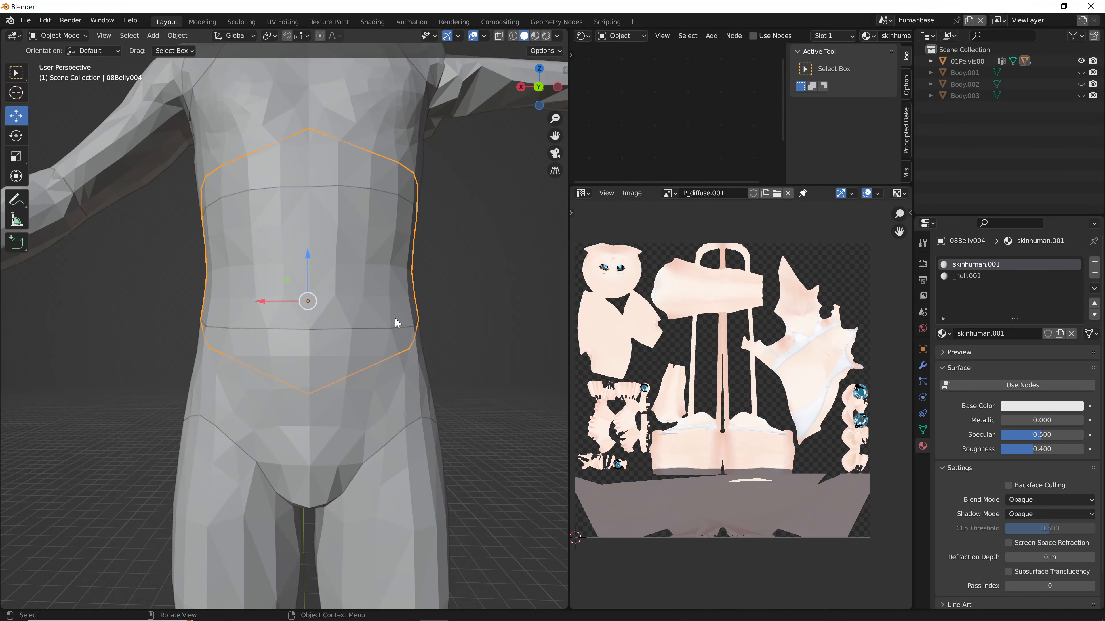
left_click(391, 362)
- Return to the UVworking scene and examine the custom character's shoulder joint
left_click(884, 20)
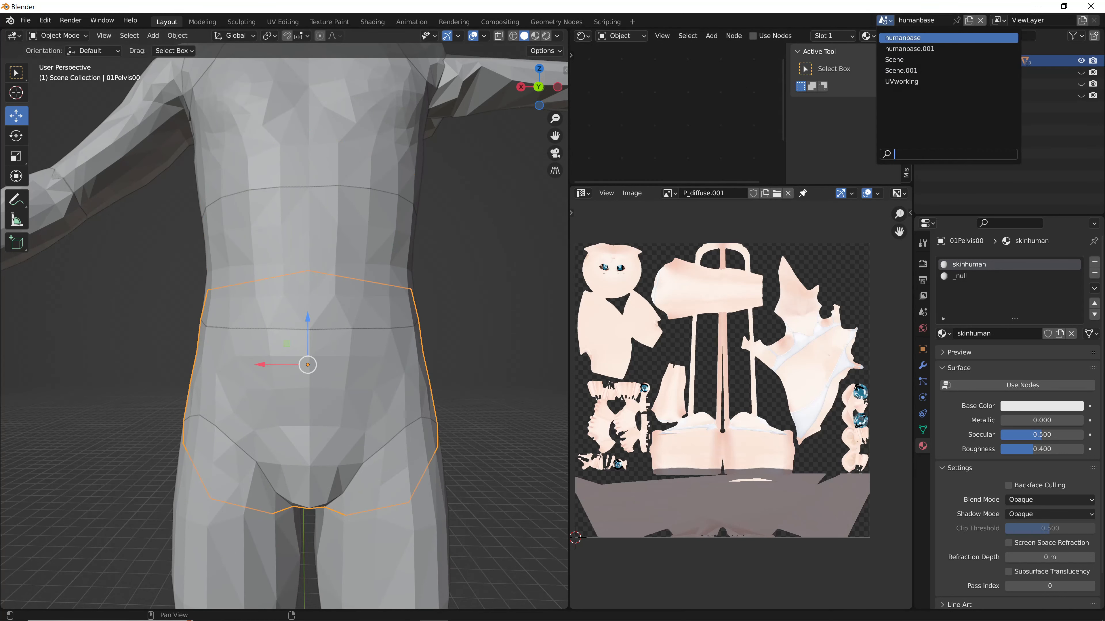
left_click(901, 81)
middle_click_drag(331, 205, 298, 227)
scroll(300, 227, "down", 4)
middle_click_drag(370, 192, 353, 197)
middle_click_drag(353, 197, 323, 239, "shift")
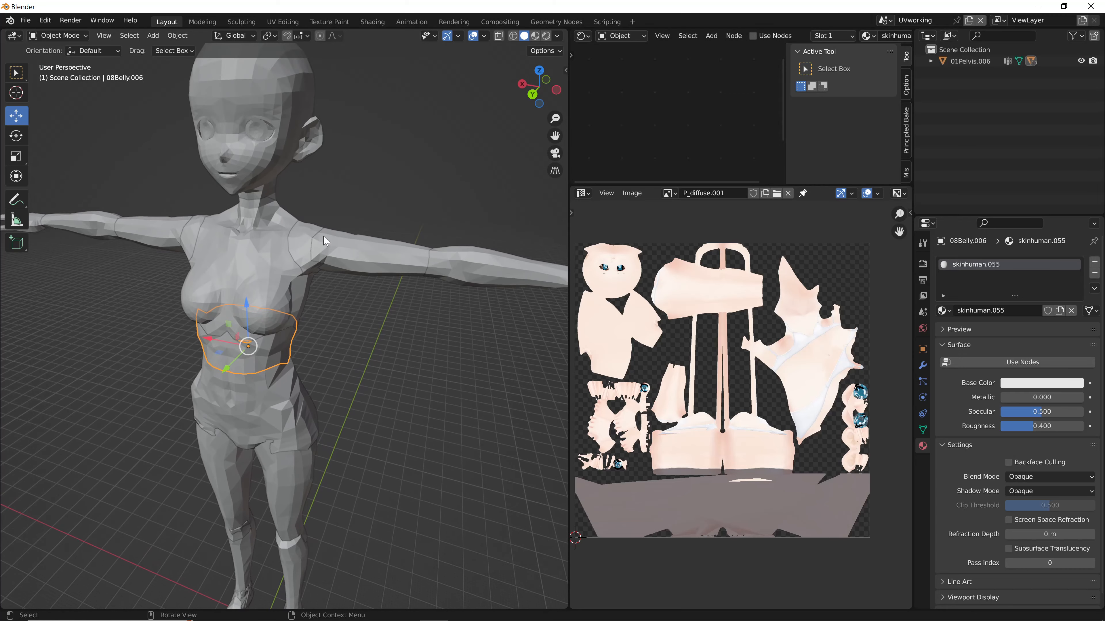
left_click(314, 236)
left_click(307, 237)
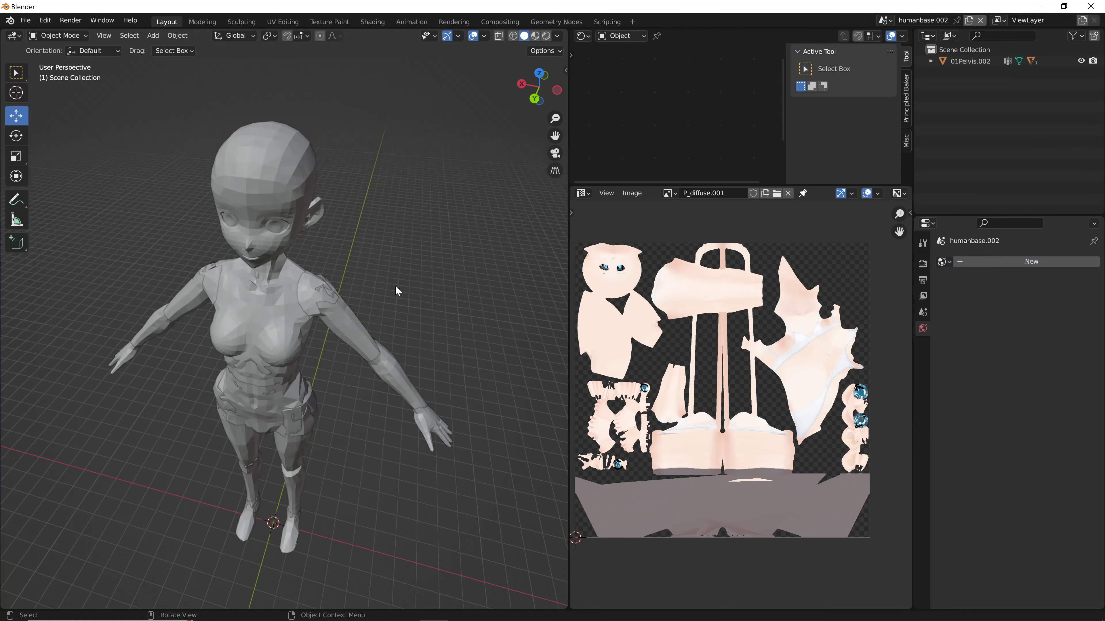
- Open the humanbase.002 scene and select the right shoulder and upper arm to inspect their overlapping edges
middle_click_drag(395, 288, 298, 255)
left_click(297, 256)
scroll(333, 290, "up", 4)
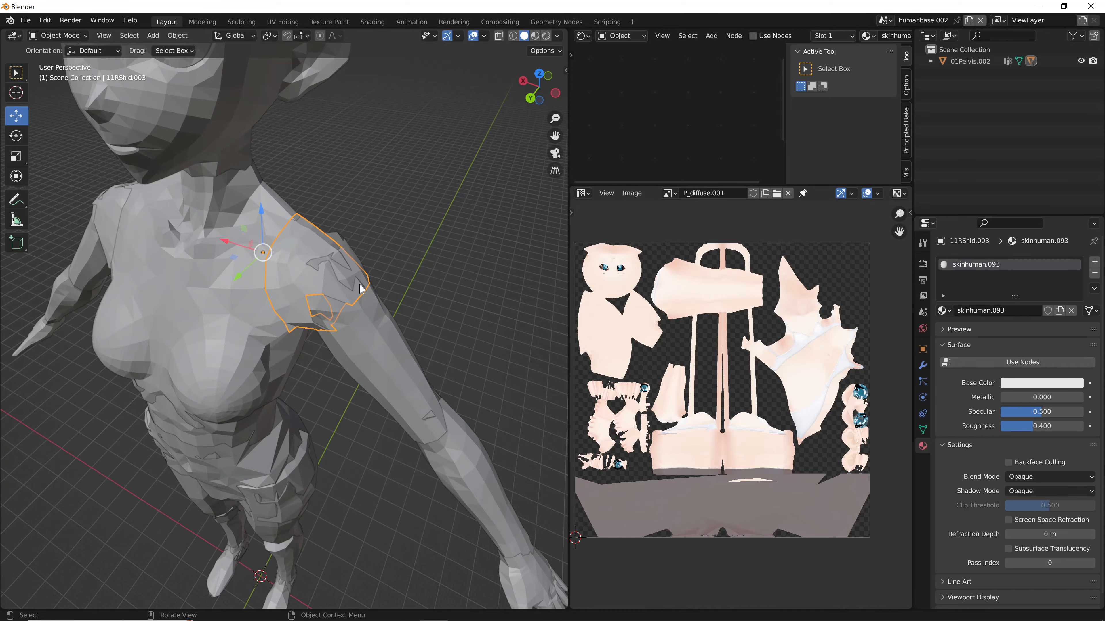
middle_click_drag(359, 285, 303, 242)
left_click(322, 198)
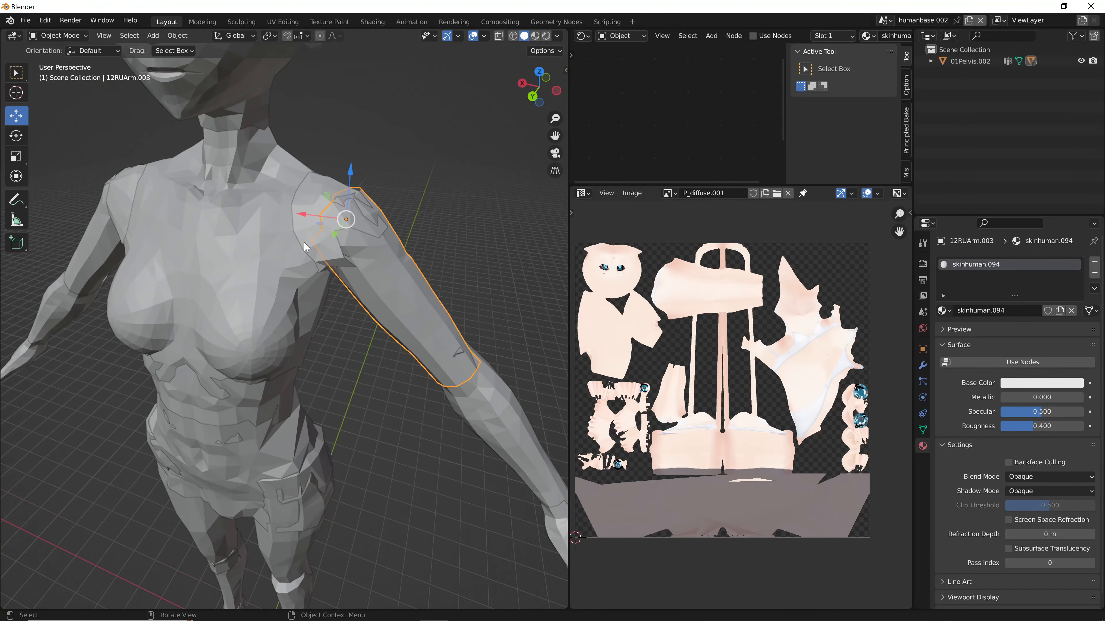
left_click(230, 124)
left_click(231, 104)
left_click(270, 128)
- Select the pelvis, belly and right lower leg in turn to inspect the overlaps between the parts
middle_click_drag(247, 156, 294, 320)
left_click(287, 363)
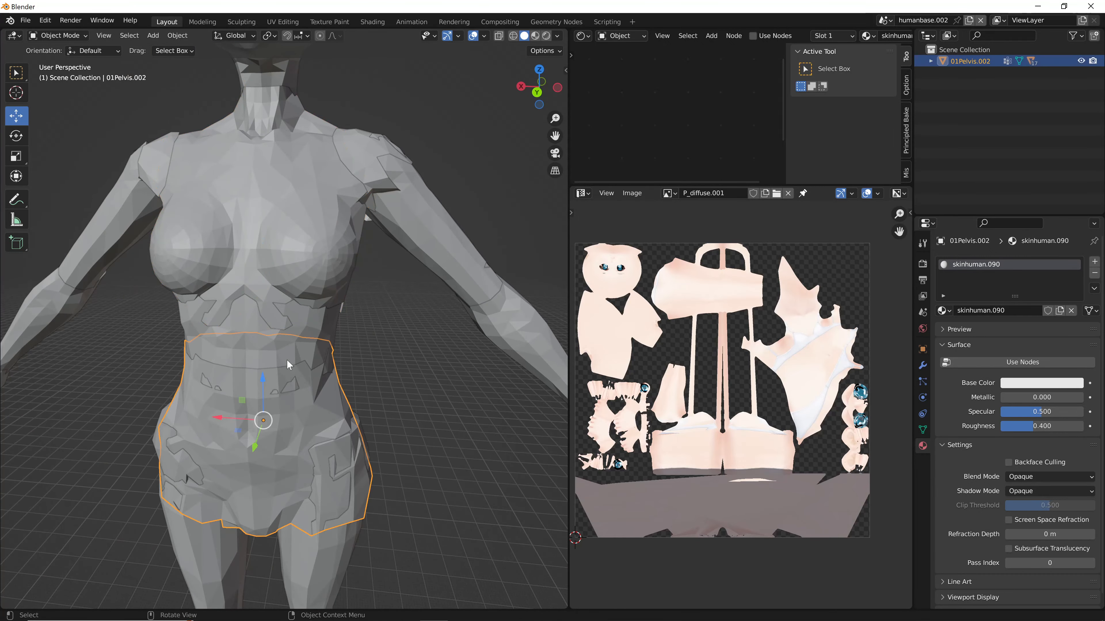
left_click(289, 368)
middle_click_drag(291, 398, 228, 306)
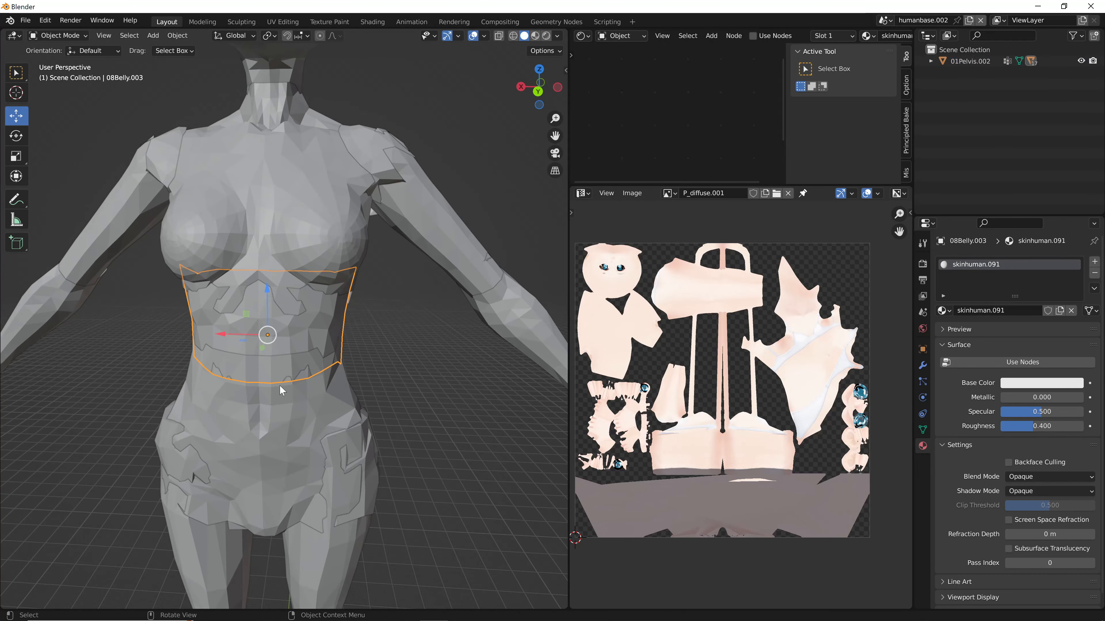
middle_click_drag(279, 385, 250, 347)
left_click(252, 350)
scroll(300, 453, "down", 3)
mouse_move(300, 453)
middle_mouse_down()
mouse_move(347, 436)
mouse_move(334, 467)
mouse_move(320, 382)
mouse_move(296, 465)
middle_mouse_up()
scroll(347, 437, "down", 2)
left_click(296, 465)
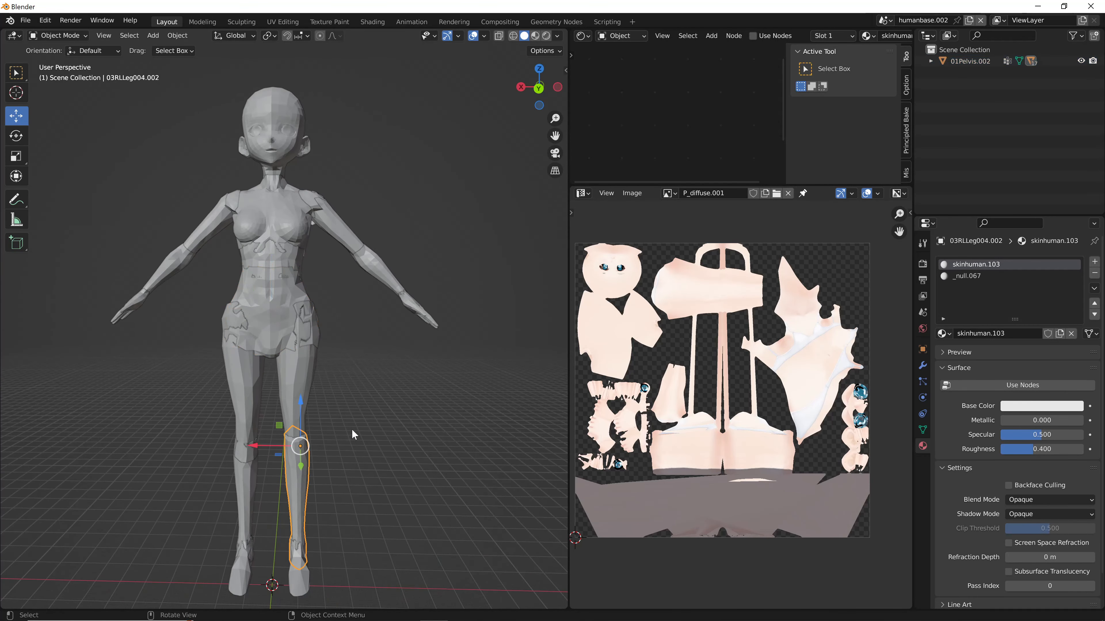
middle_click_drag(353, 434, 333, 292)
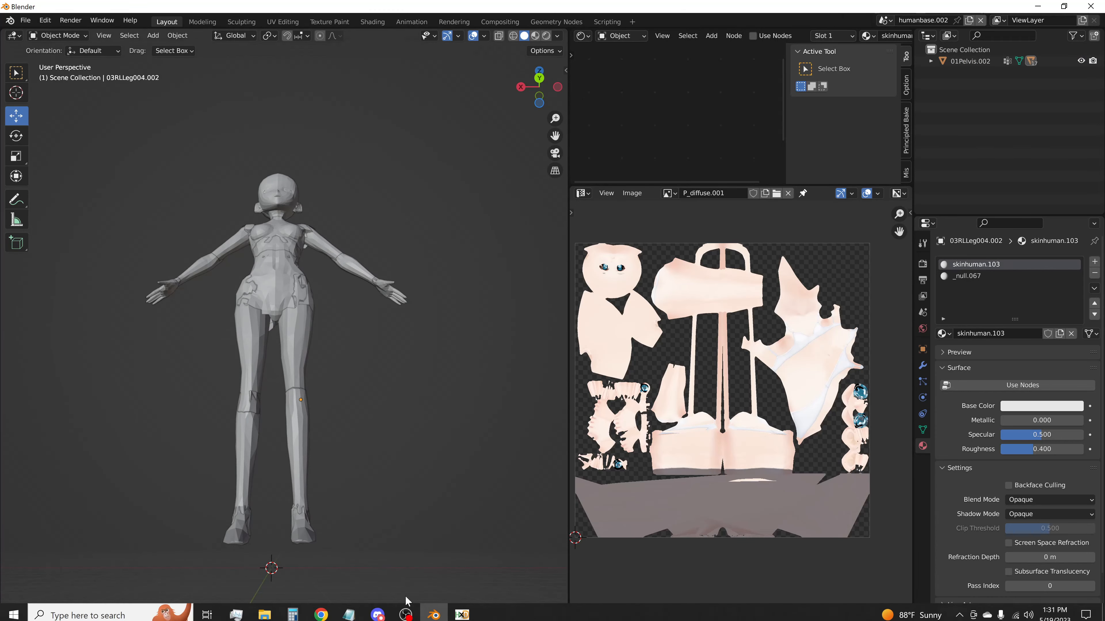
left_click(377, 609)
left_click(378, 610)
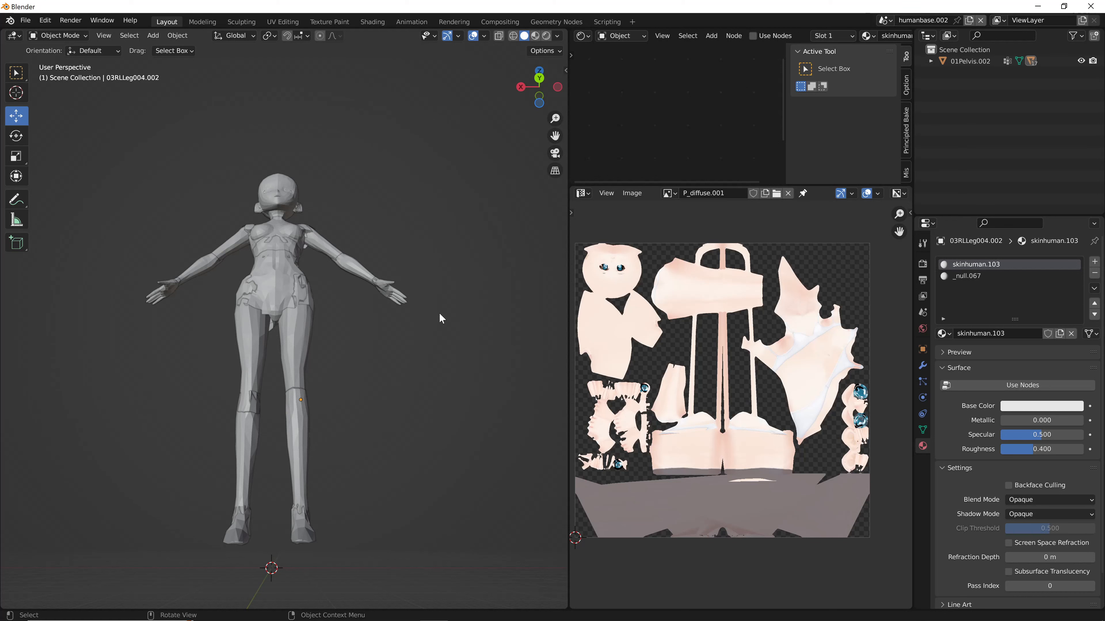
mouse_move(439, 313)
middle_mouse_down()
mouse_move(443, 374)
mouse_move(448, 303)
middle_mouse_up()
scroll(441, 367, "up", 3)
scroll(441, 366, "down", 2)
scroll(440, 337, "down", 2)
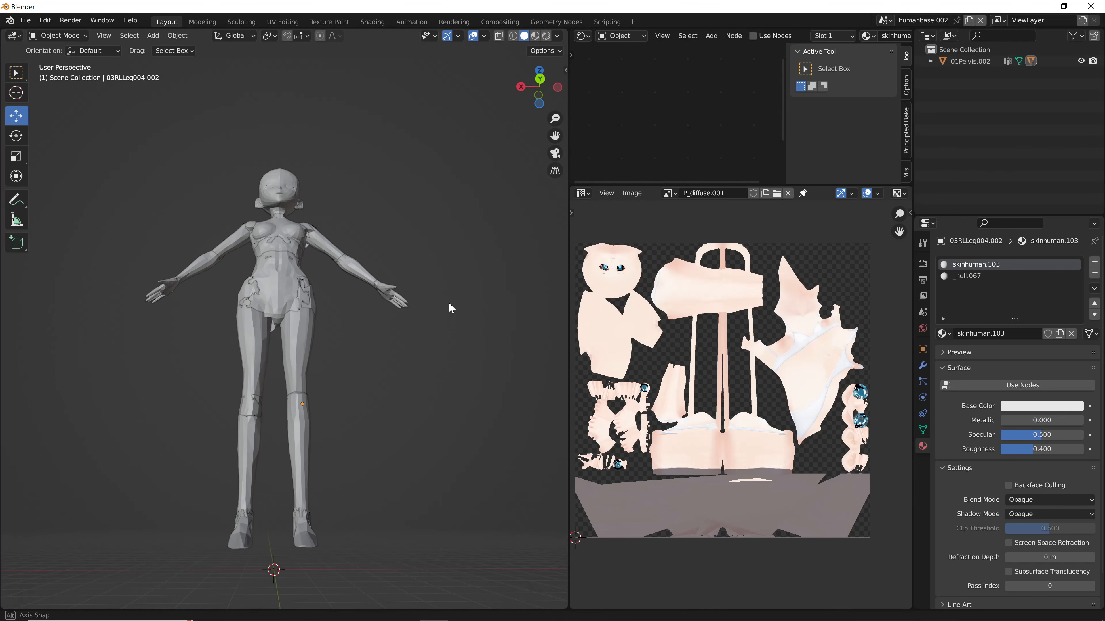
- In the back orthographic view, move the pelvis and its attached body down along Z until the feet reach the ground line, nudging it along X
left_click(540, 94)
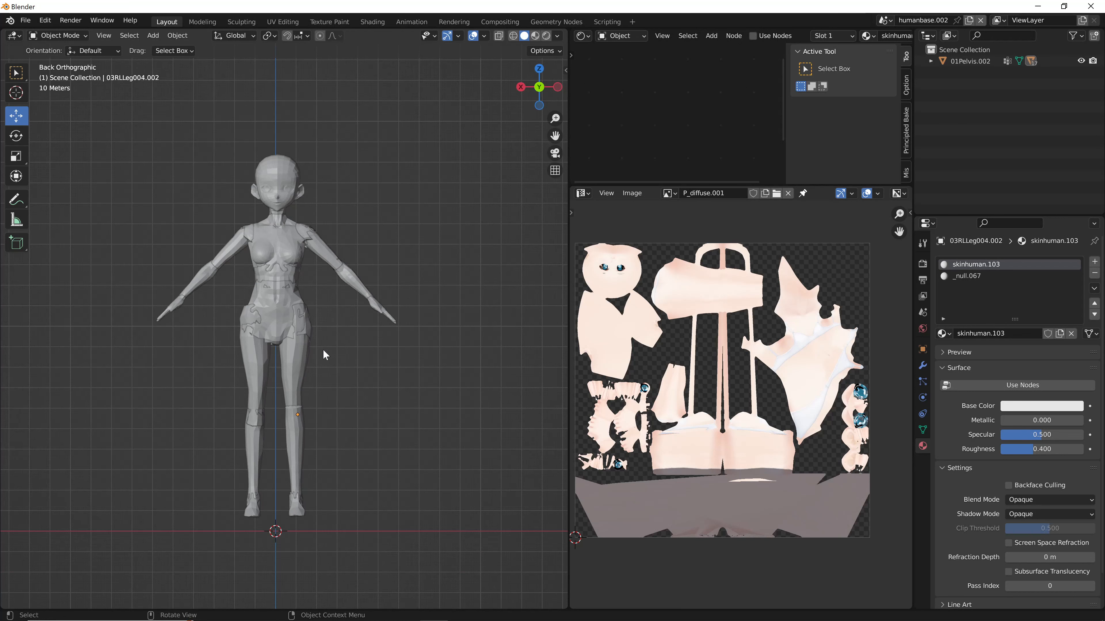
left_click(275, 326)
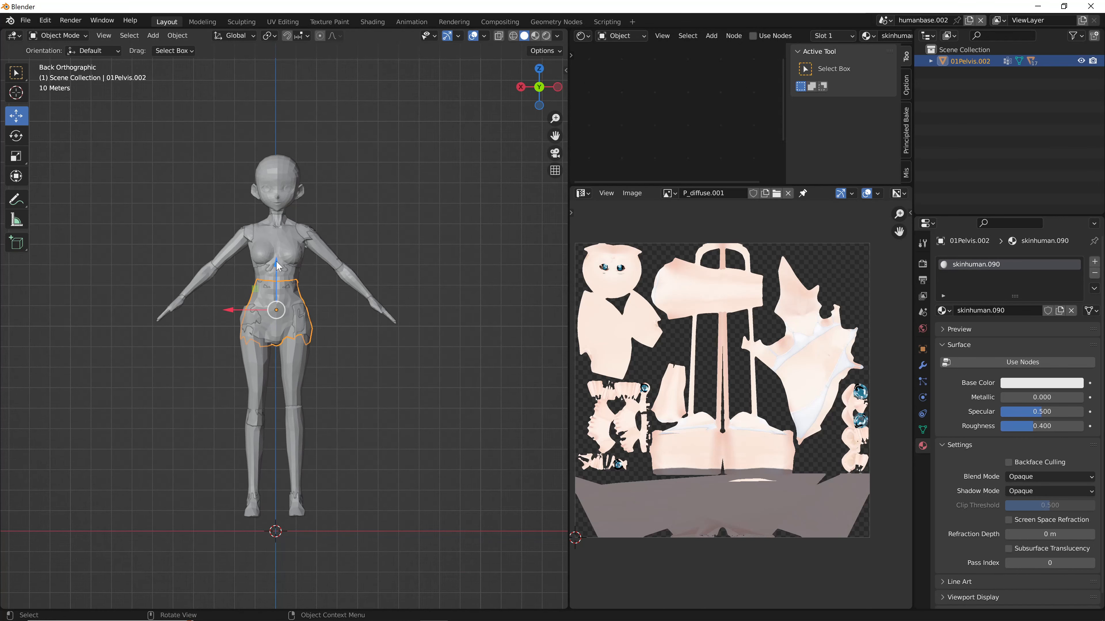
left_click_drag(278, 266, 284, 280)
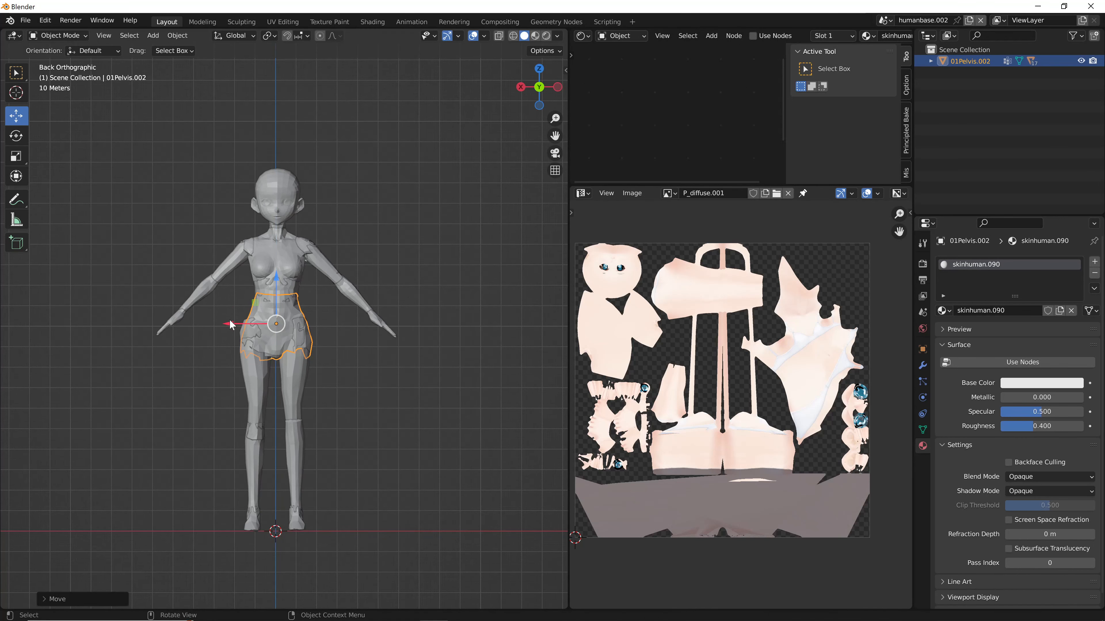
left_click_drag(230, 324, 231, 322)
left_click(381, 236)
scroll(381, 231, "up", 1)
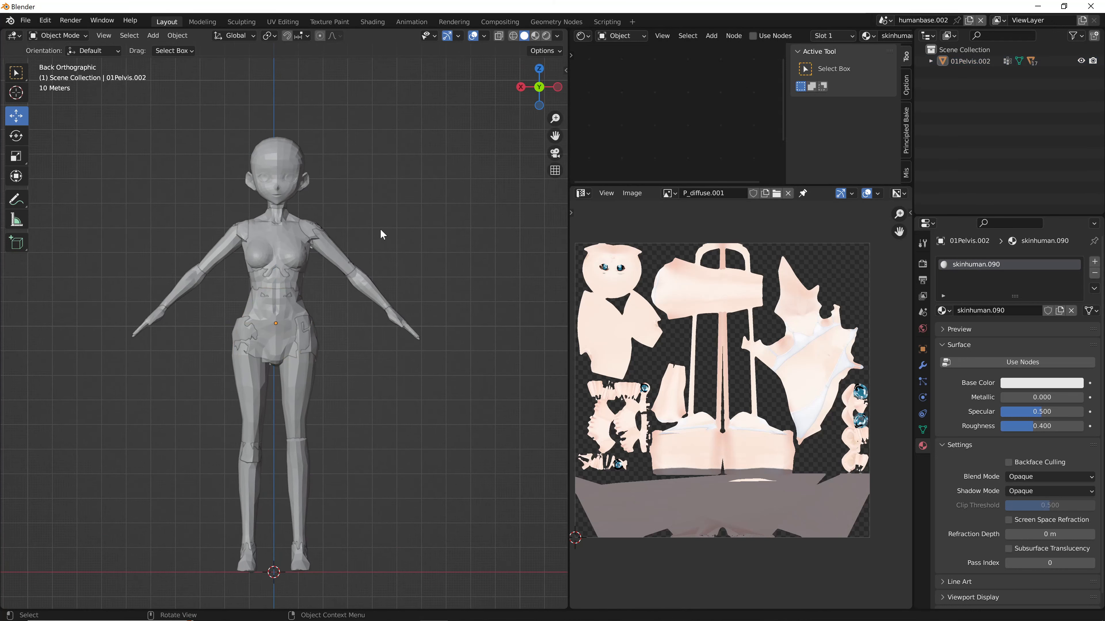
left_click_drag(541, 92, 387, 259)
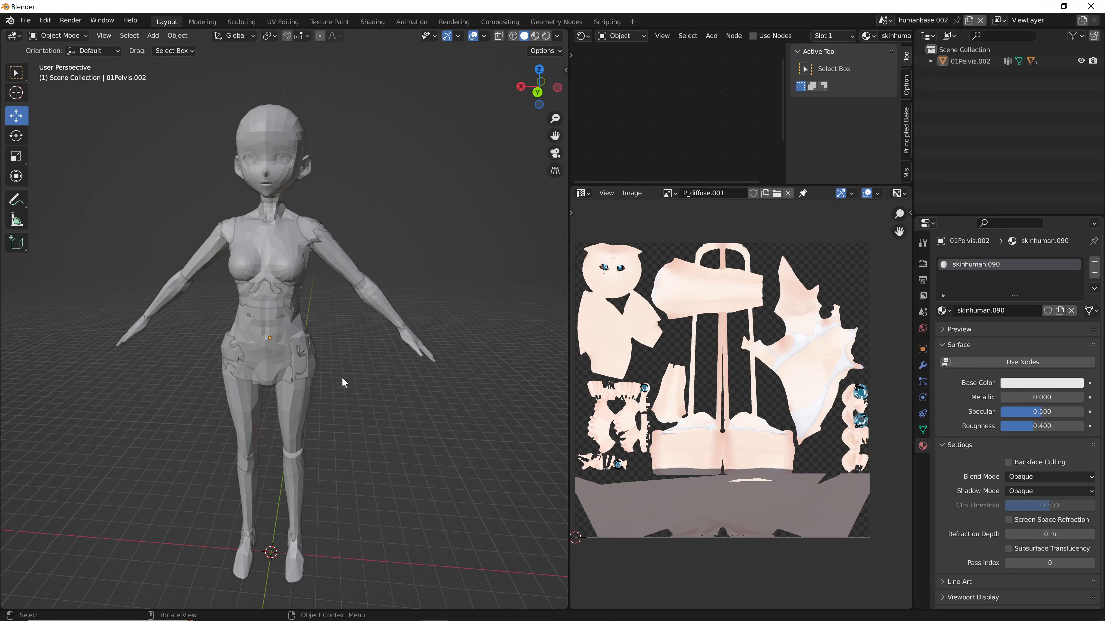
- Inspect the repositioned character from several angles and return to the back orthographic view
middle_click_drag(432, 145, 416, 172)
middle_click_drag(425, 211, 473, 202)
middle_click_drag(426, 296, 424, 256)
left_click(540, 86)
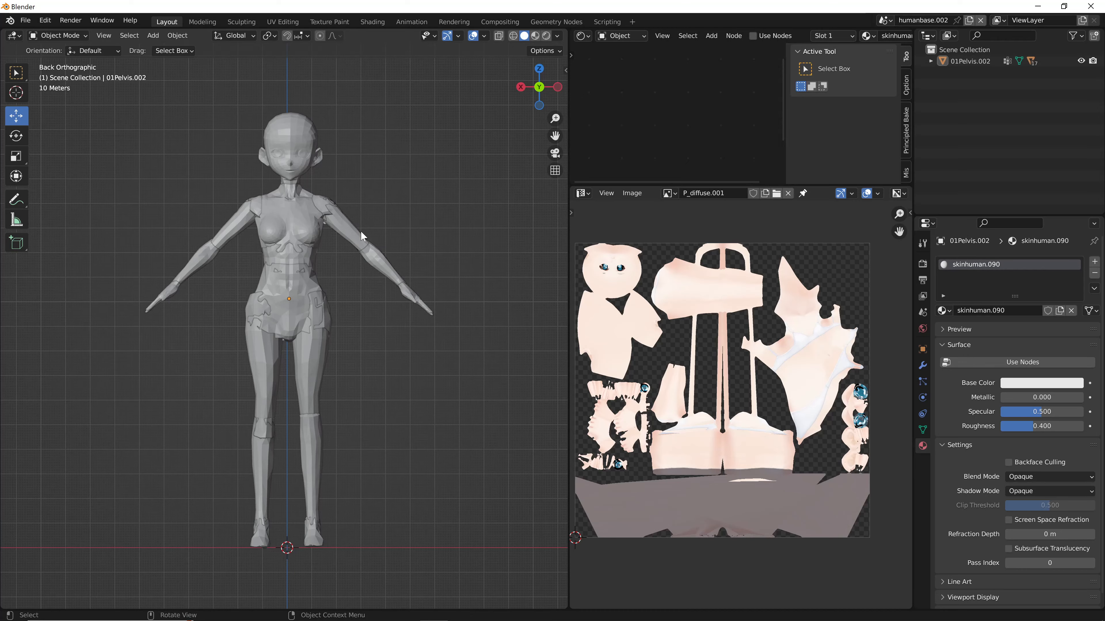
- Switch to Notepad and review Custom model tutorial.txt, covering the RFC assembly, shrink wrap and hybrid combo sections and the list of three versions
left_click(434, 614)
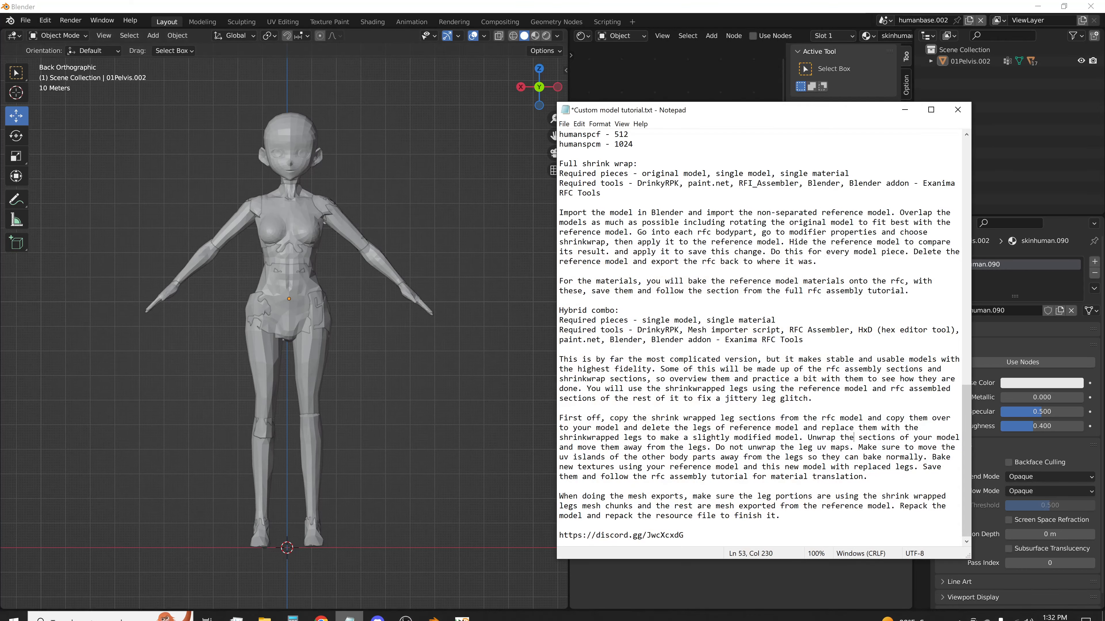
scroll(759, 340, "up", 17)
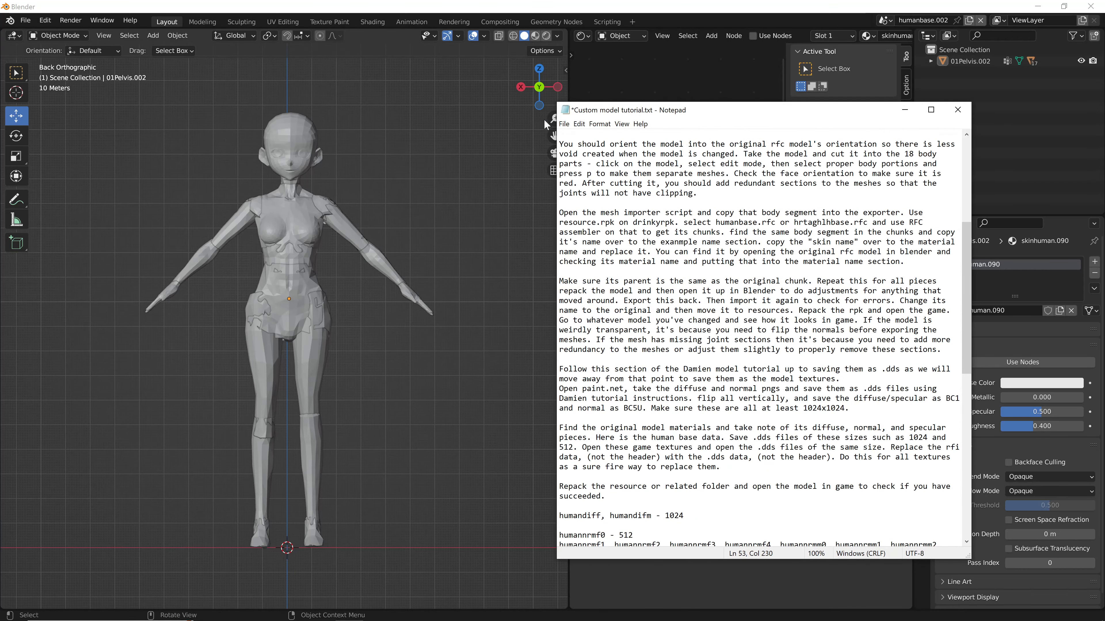
scroll(759, 339, "up", 4)
left_click_drag(560, 134, 661, 506)
scroll(664, 453, "down", 6)
scroll(664, 453, "down", 16)
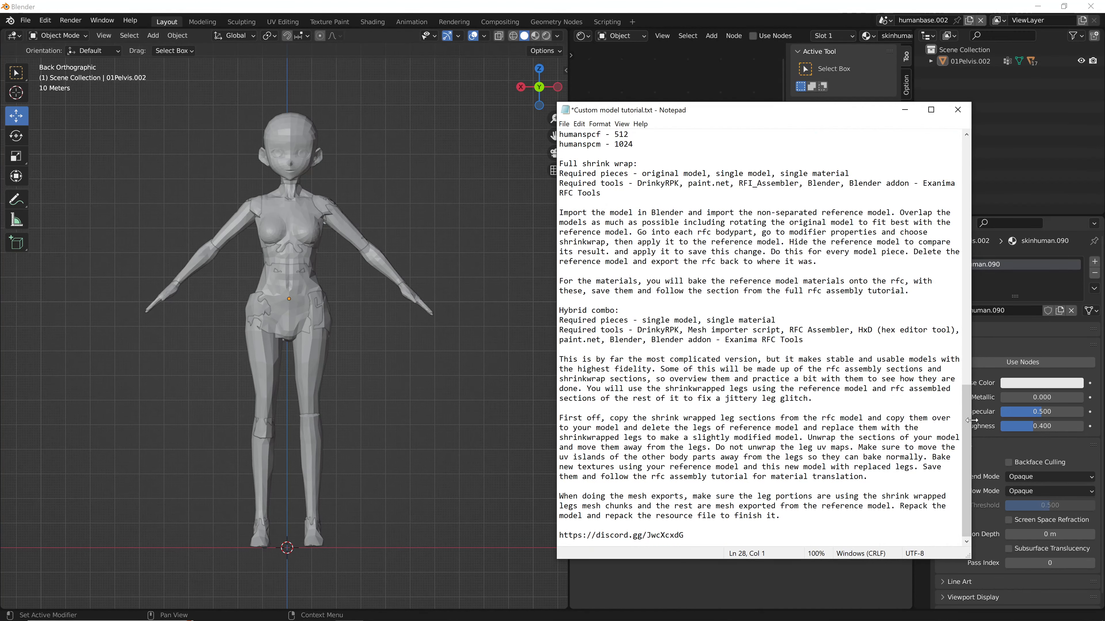
left_click_drag(967, 421, 973, 169)
left_click(955, 173)
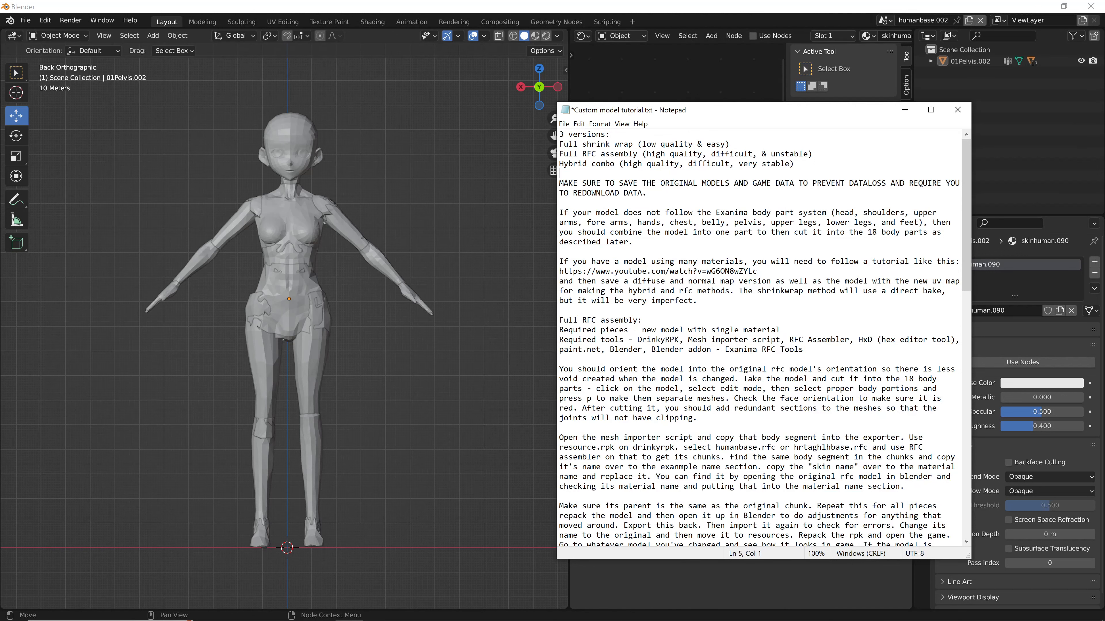
- Leave the notes and switch to the browser showing the YouTube video "Custom models in Exanima part 2"
left_click(358, 339)
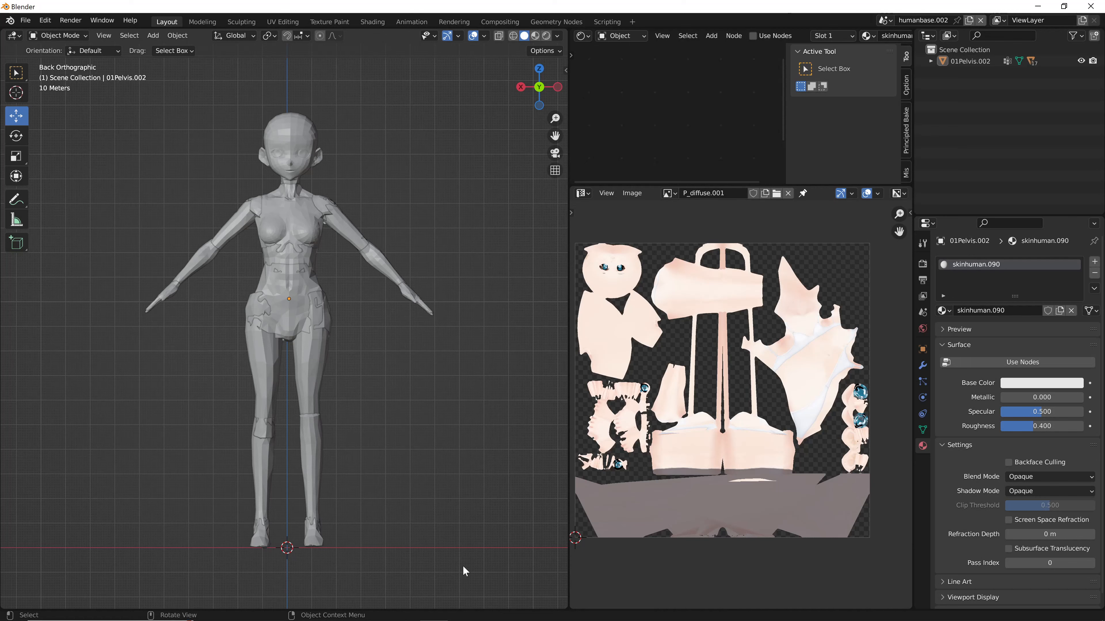
left_click(341, 613)
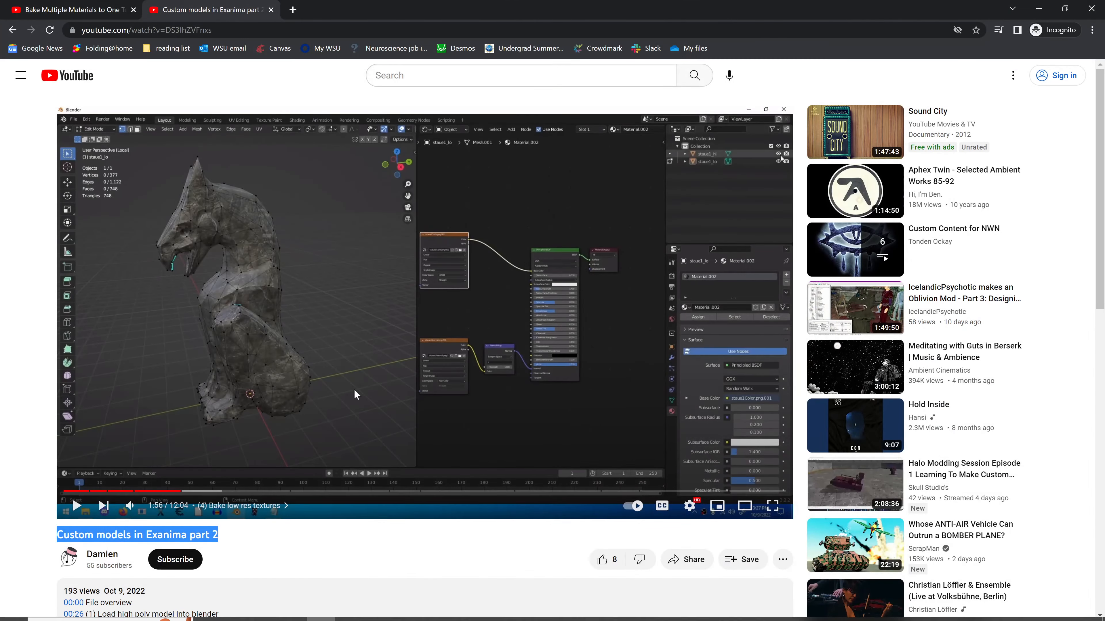